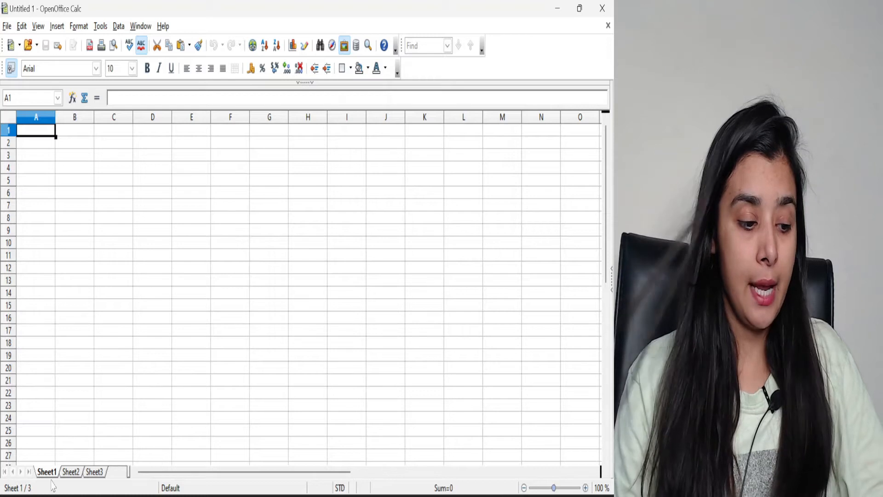
Open the Insert Sheet dialog and dismiss it without inserting anything, and widen the sheet tab area
left_click(129, 473)
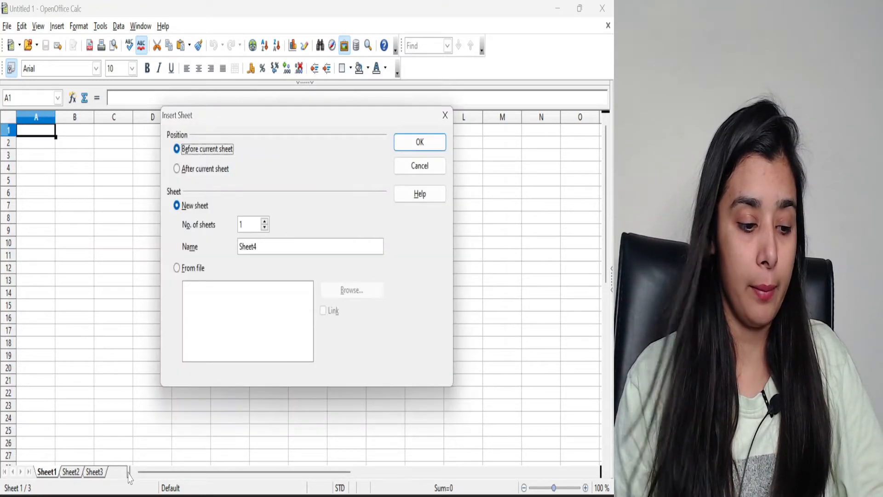
left_click(444, 115)
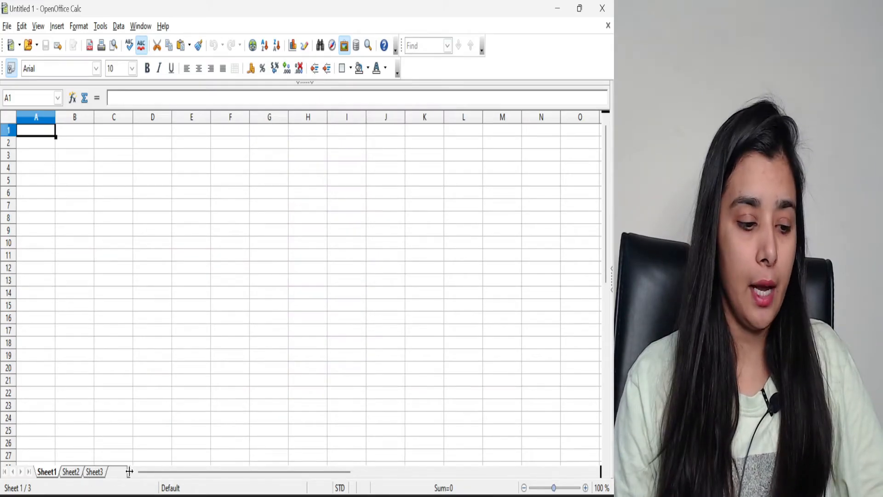
left_click_drag(129, 471, 254, 455)
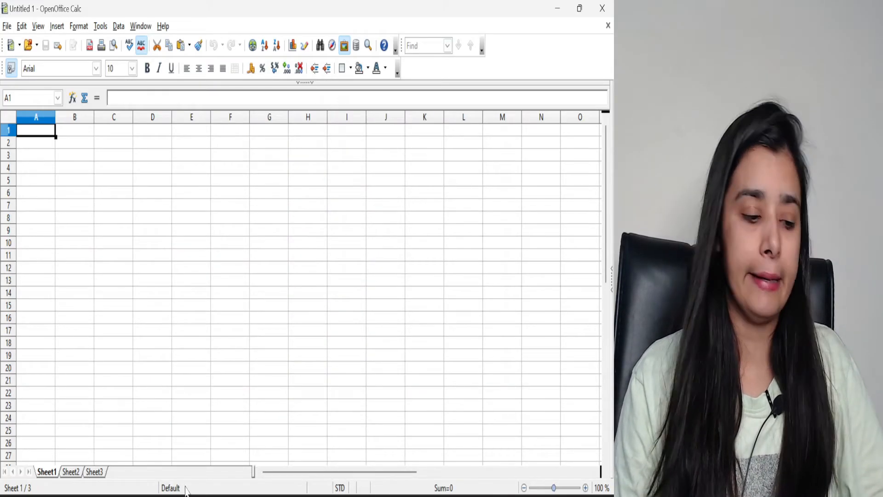
Insert three new sheets after Sheet3
right_click(101, 475)
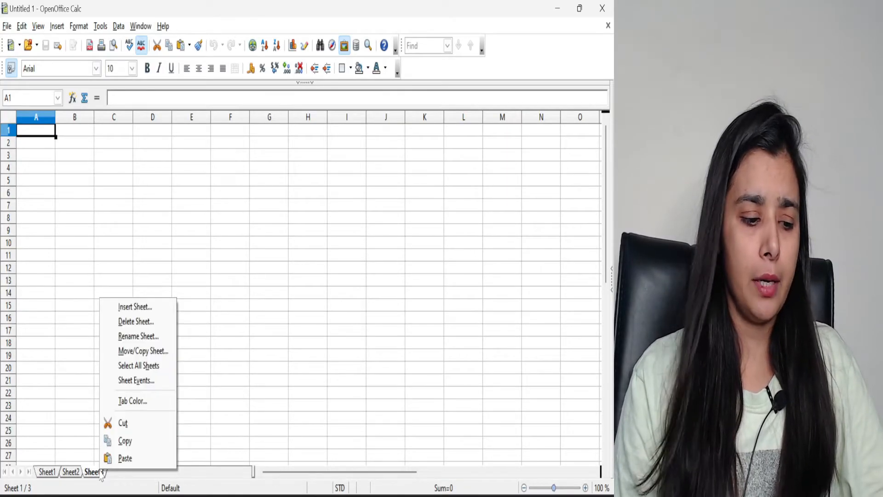
left_click(150, 313)
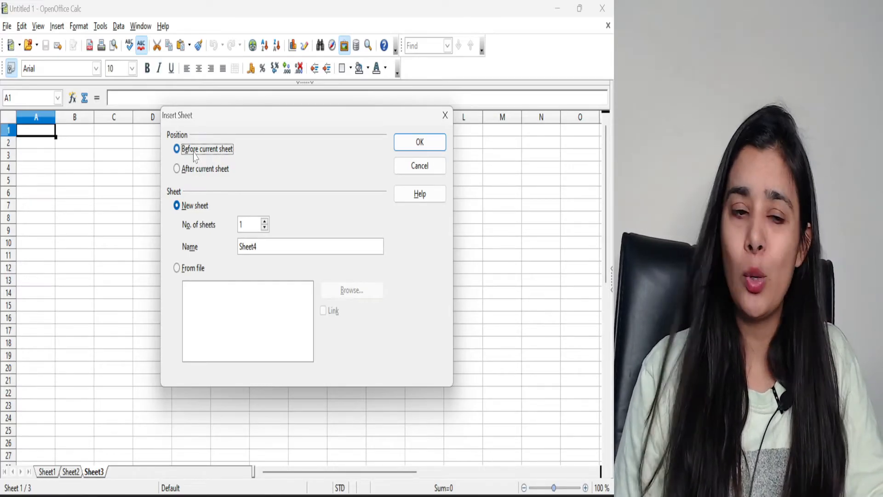
left_click(193, 171)
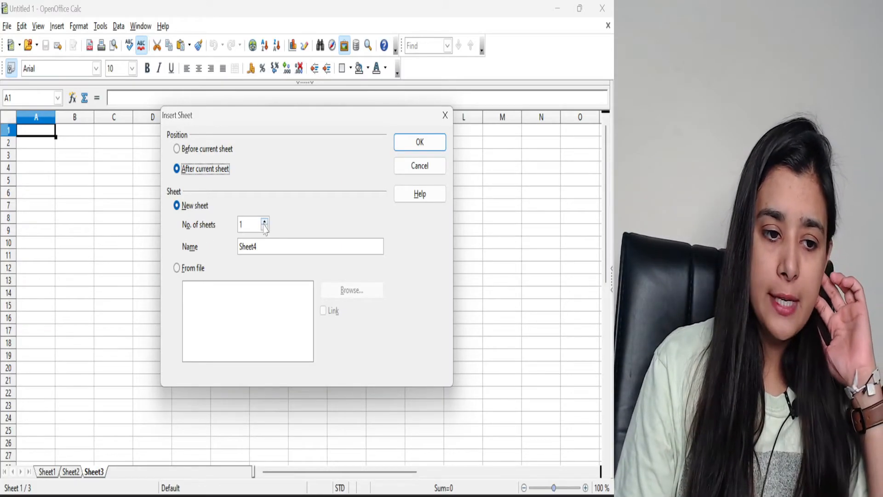
left_click(264, 221)
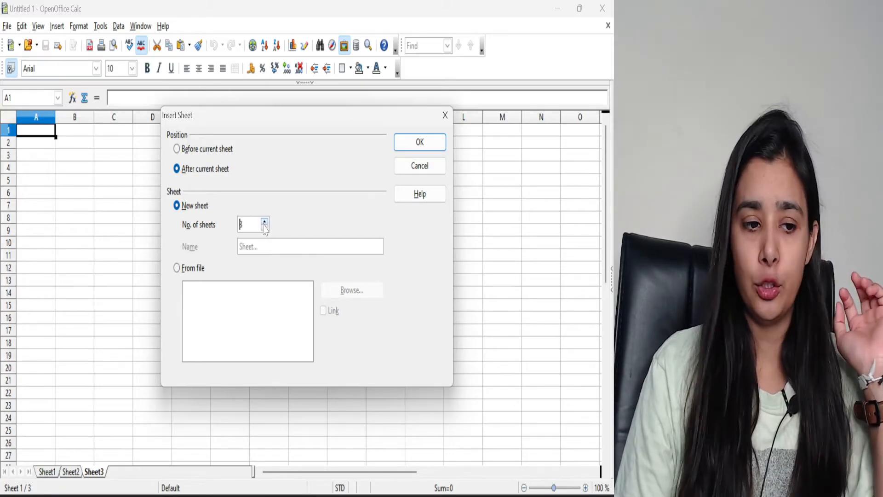
left_click(416, 143)
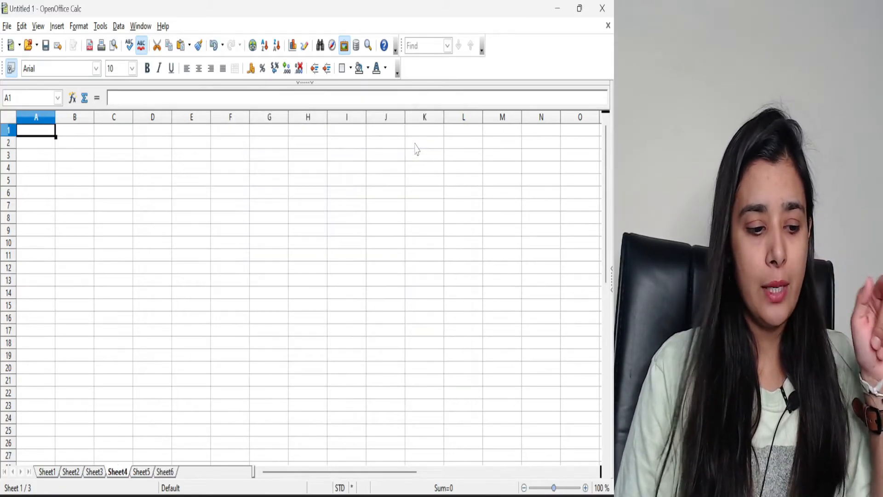
Insert one new sheet before Sheet6, and move Sheet6 ahead of the new sheet
right_click(168, 473)
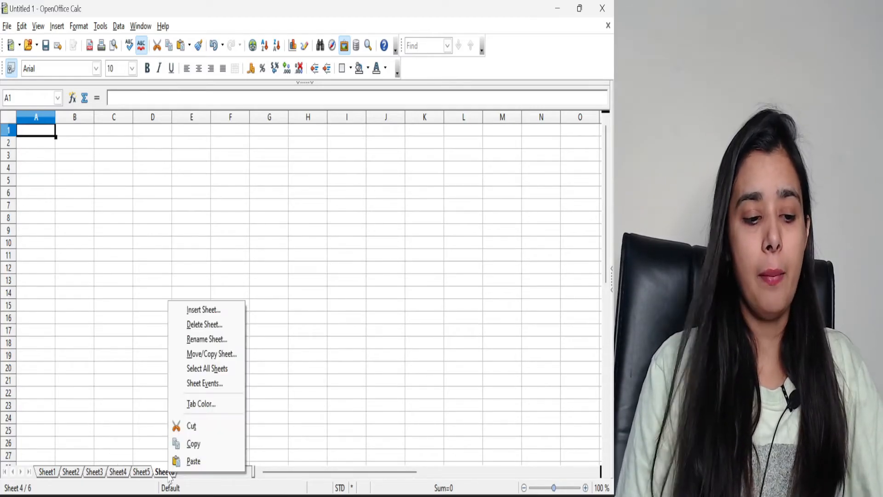
left_click(215, 309)
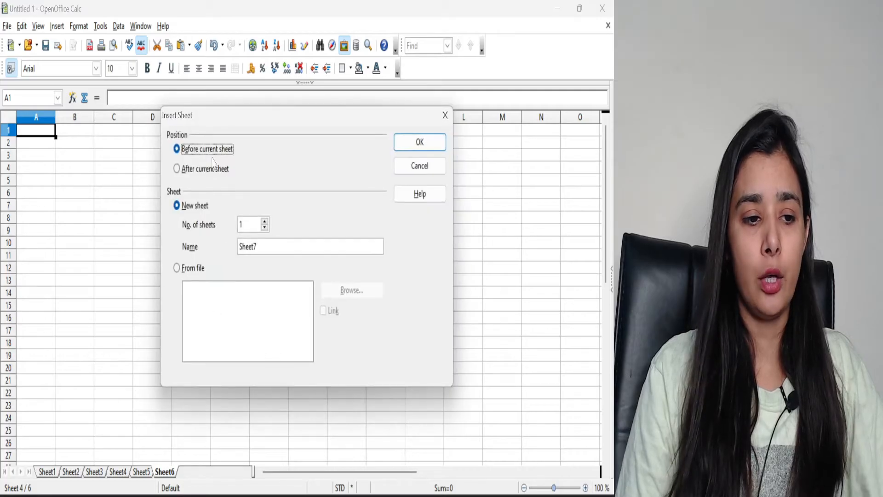
left_click(426, 149)
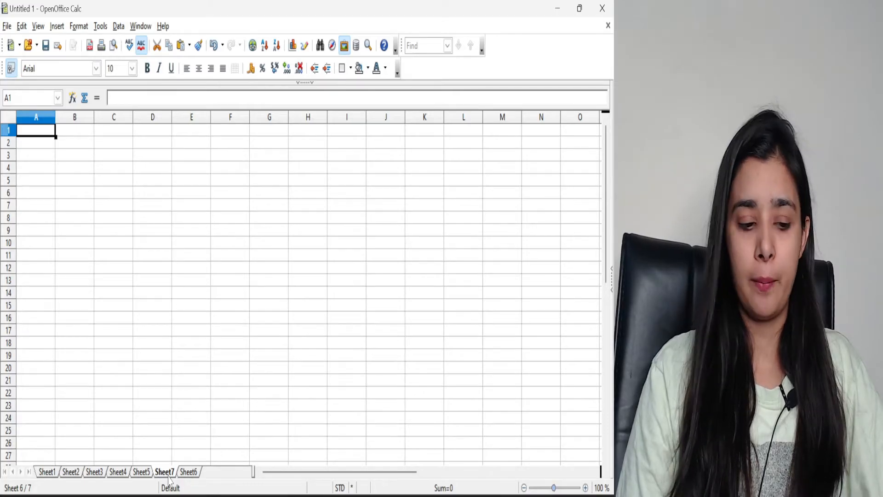
left_click(225, 415)
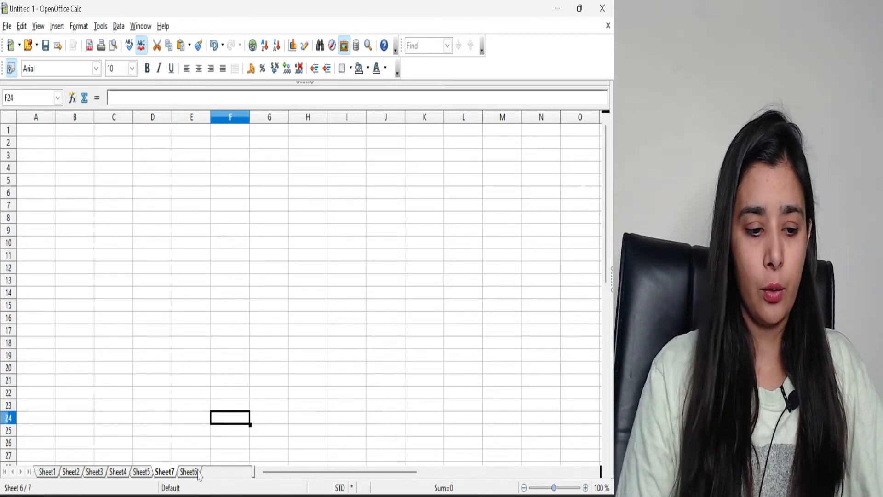
left_click_drag(197, 472, 174, 475)
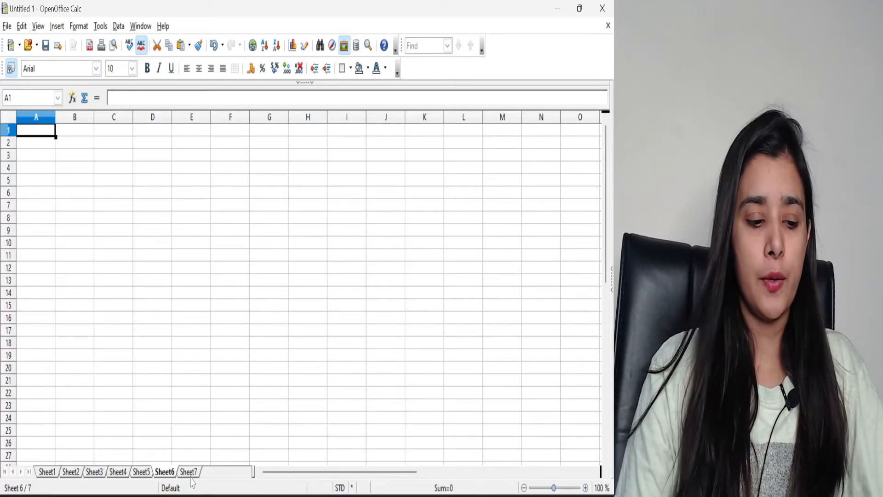
Move Sheet7 to the position between Sheet1 and Sheet2, and undo the move
left_click(192, 473)
left_click_drag(77, 480, 65, 472)
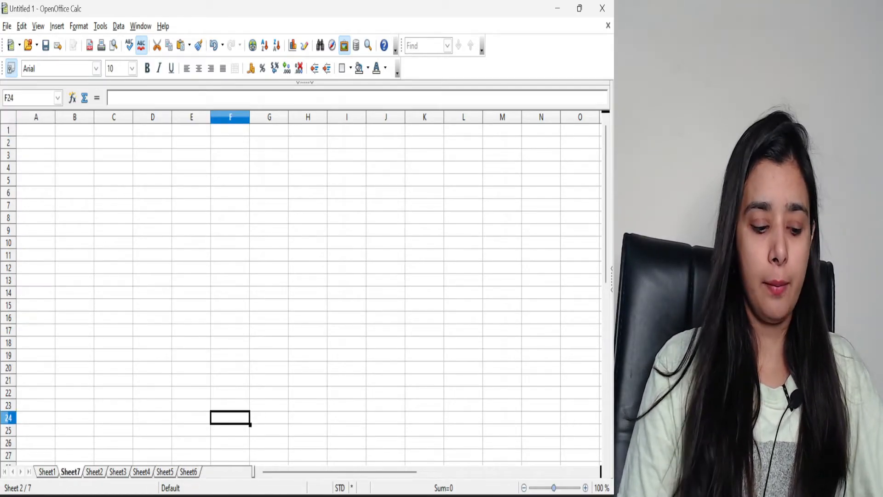
key("ctrl+z")
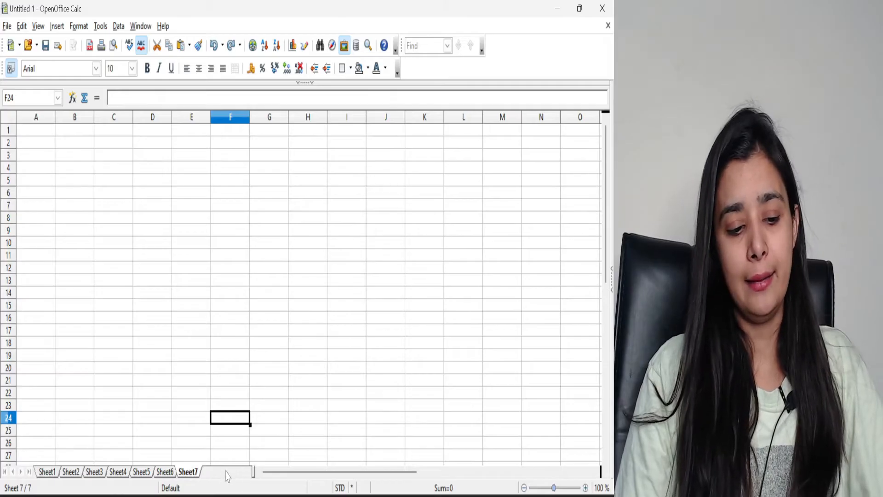
View the Insert Sheet dialog through two different access routes, closing it each time without inserting a sheet
right_click(226, 475)
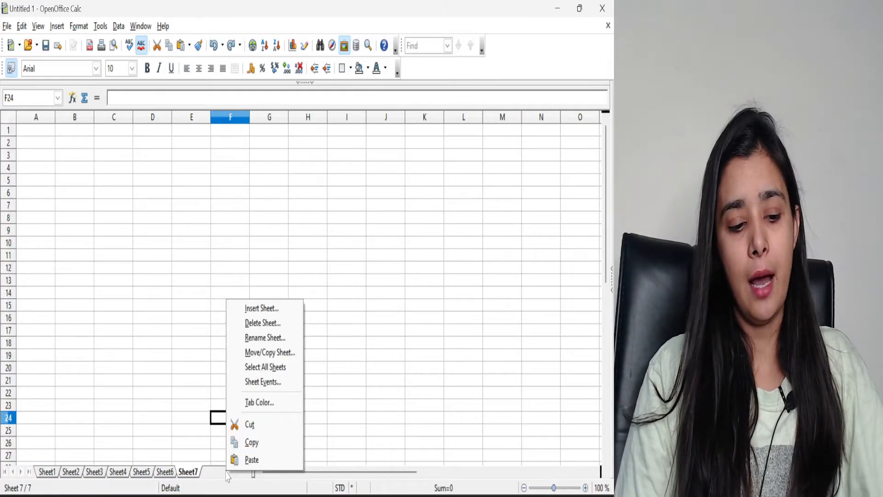
left_click(261, 309)
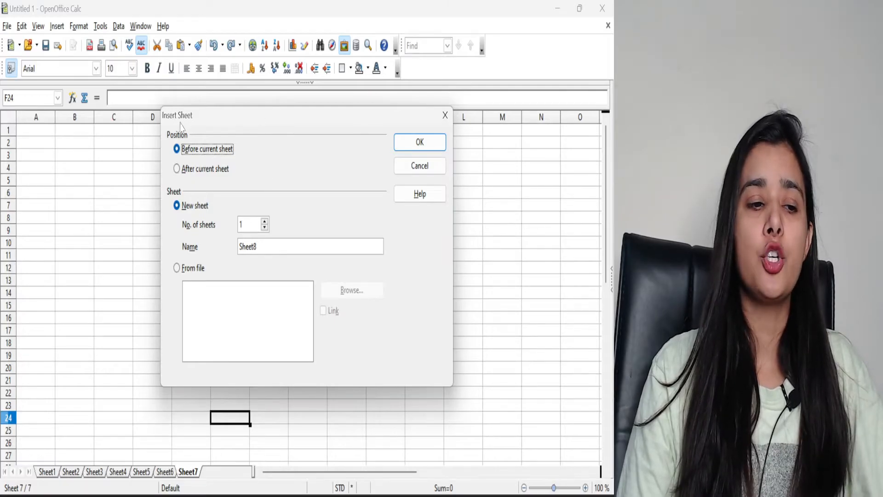
left_click(442, 119)
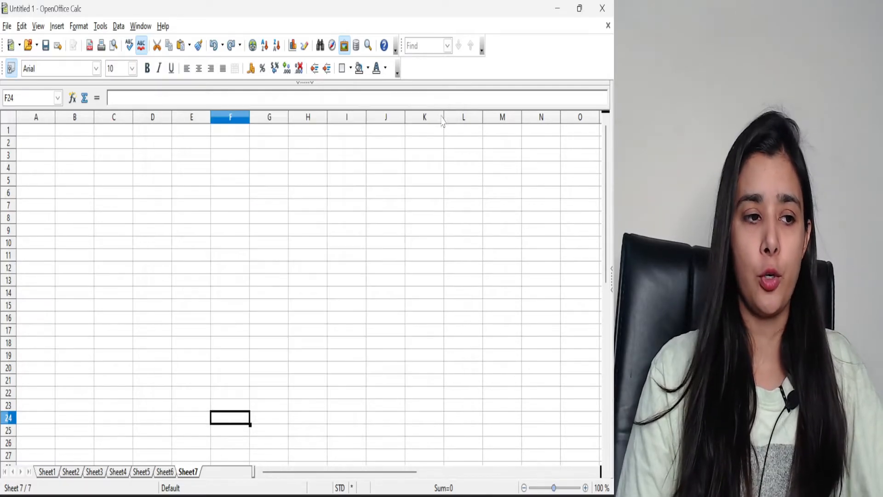
left_click(57, 26)
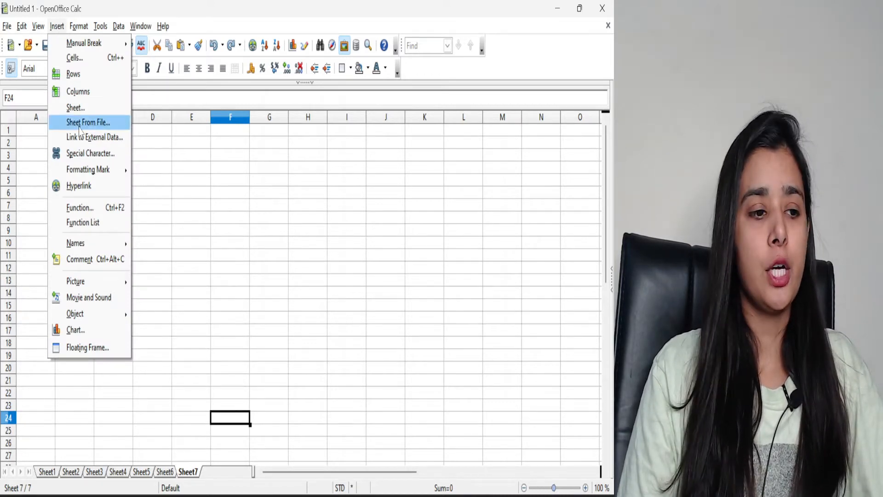
left_click(75, 108)
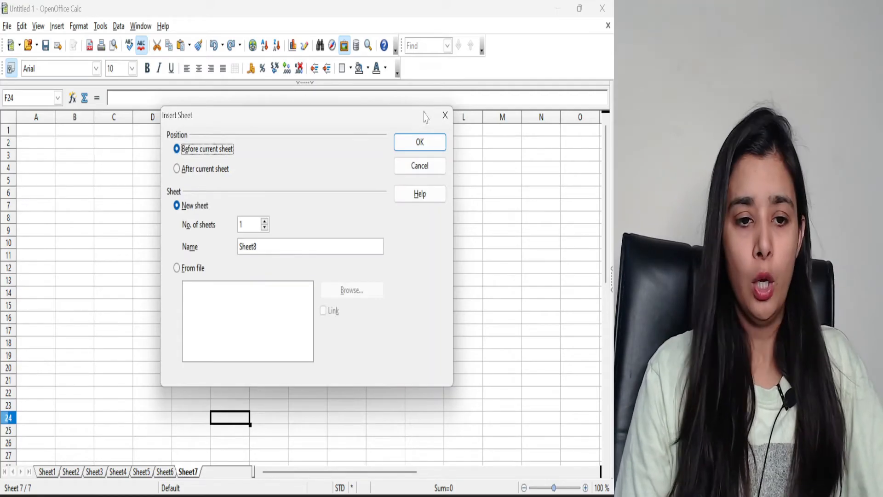
left_click(445, 115)
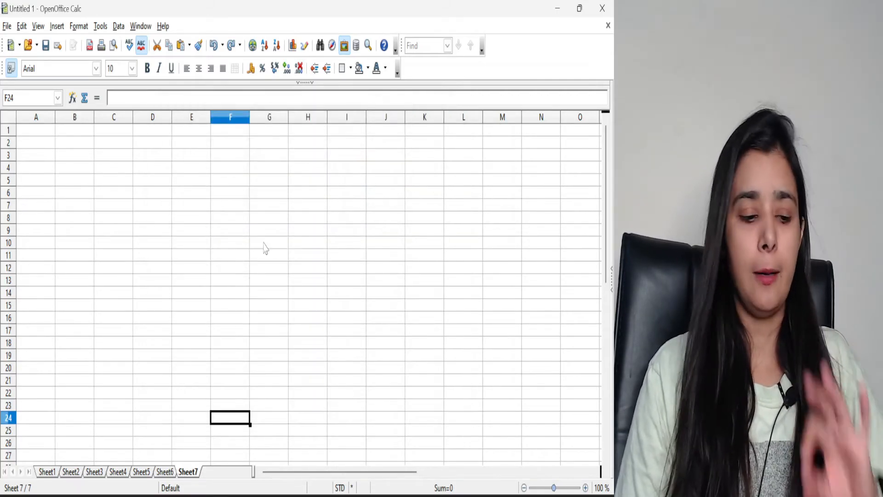
right_click(171, 474)
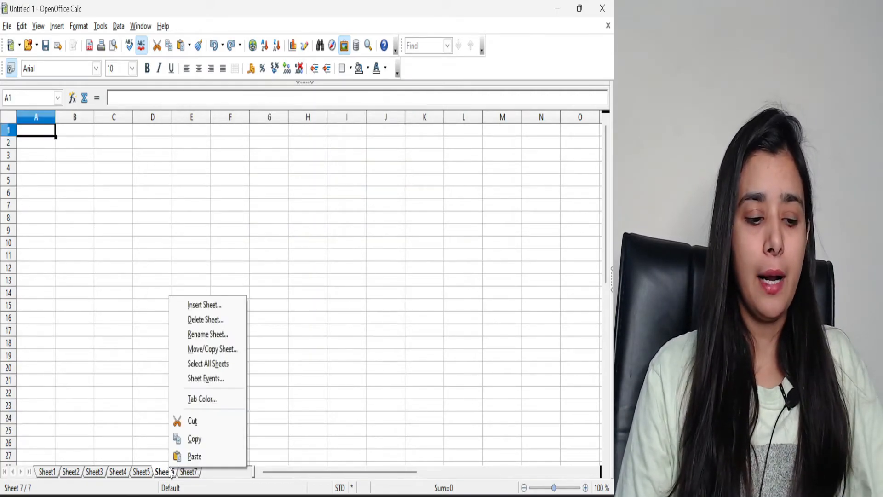
left_click(235, 477)
right_click(235, 476)
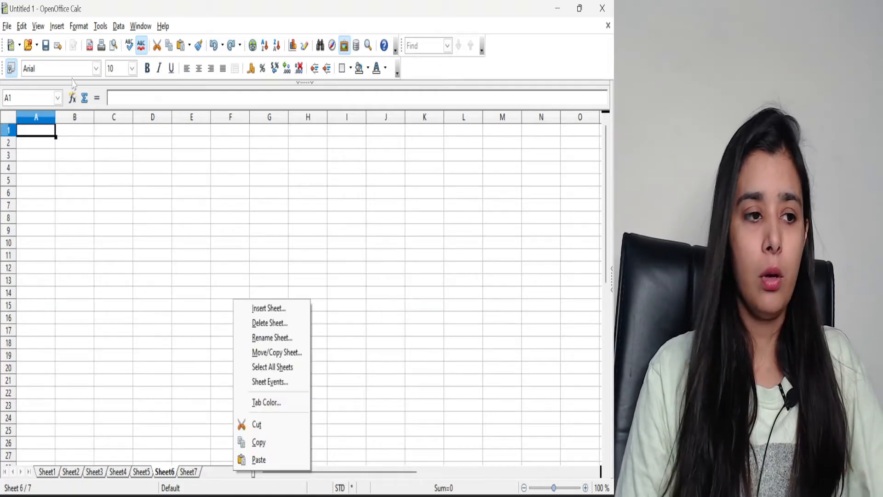
left_click(54, 28)
left_click(58, 27)
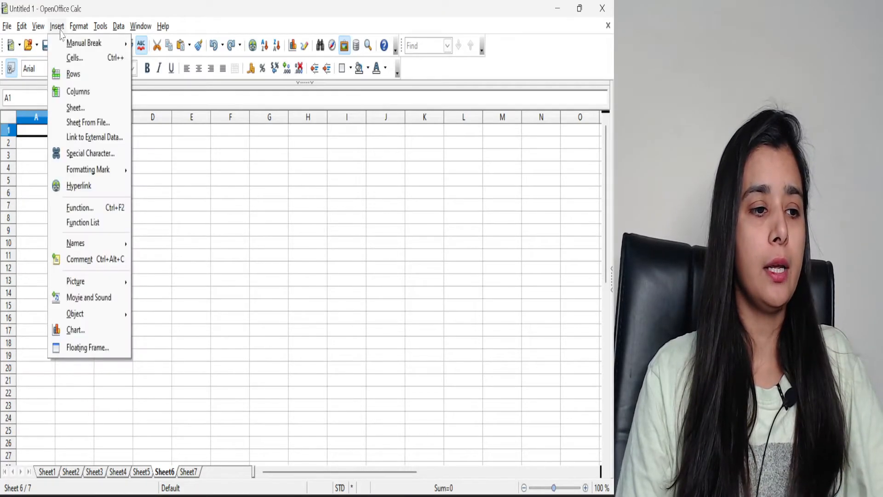
left_click(231, 247)
Examine the sheet count and name options in the Insert Sheet dialog, and close it without inserting a sheet
right_click(216, 477)
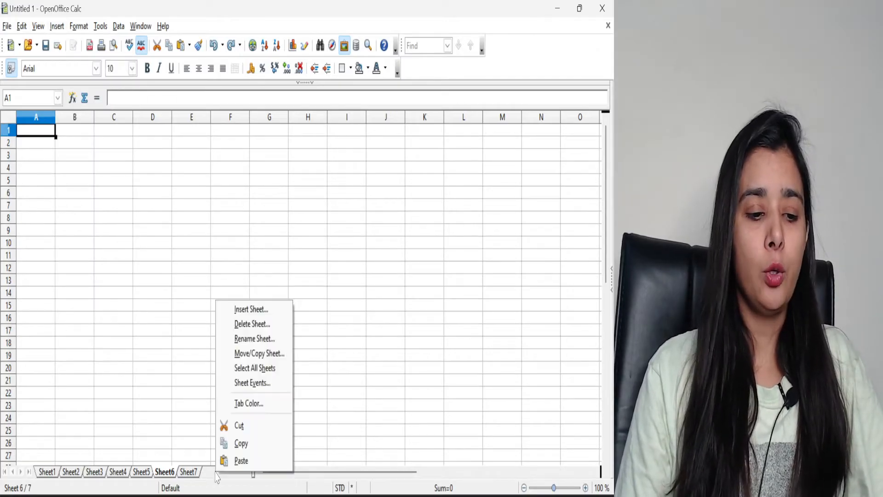
left_click(249, 308)
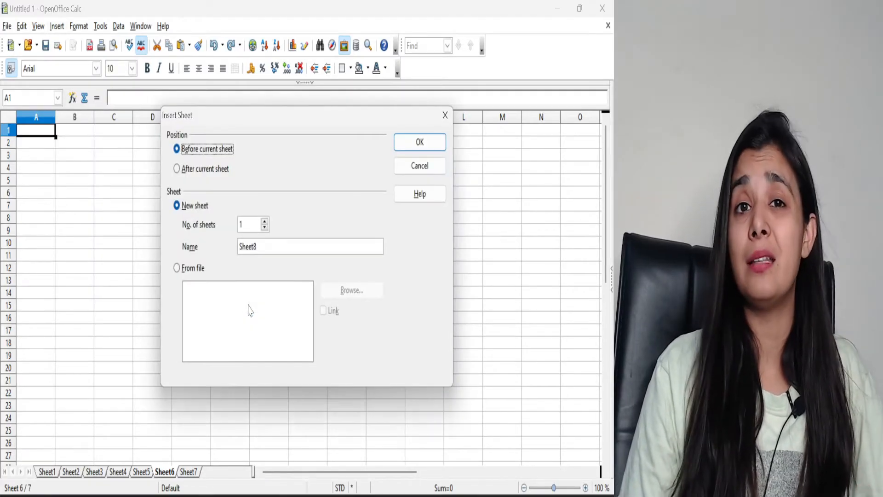
left_click(250, 227)
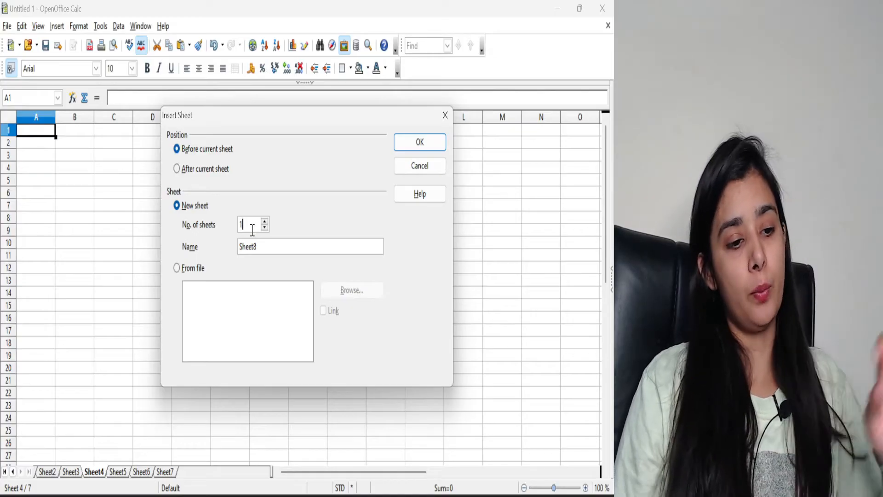
double_click(244, 252)
left_click_drag(243, 253, 236, 252)
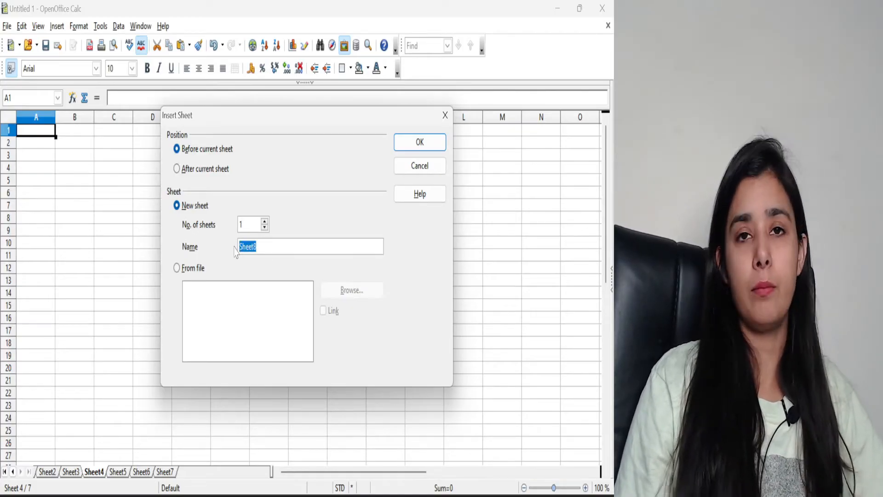
left_click(444, 115)
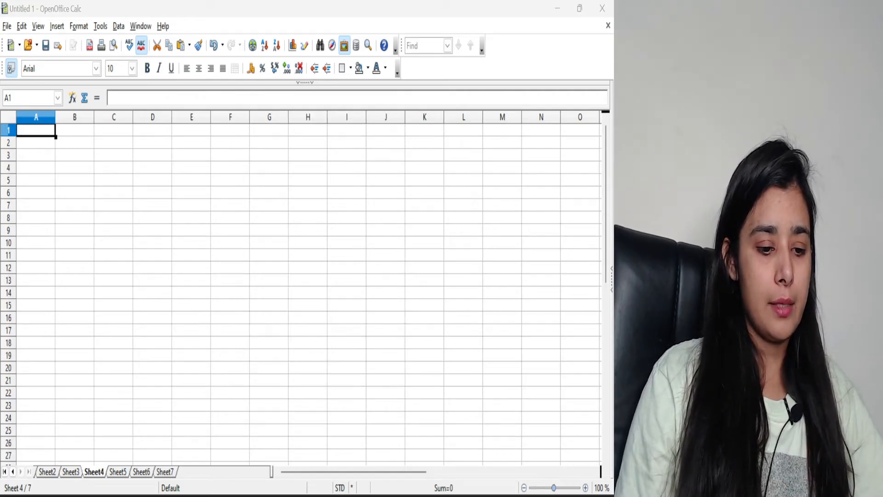
Switch to PowerPoint to review the slide's topics on inserting and renaming sheets, and return to OpenOffice Calc
left_click(311, 454)
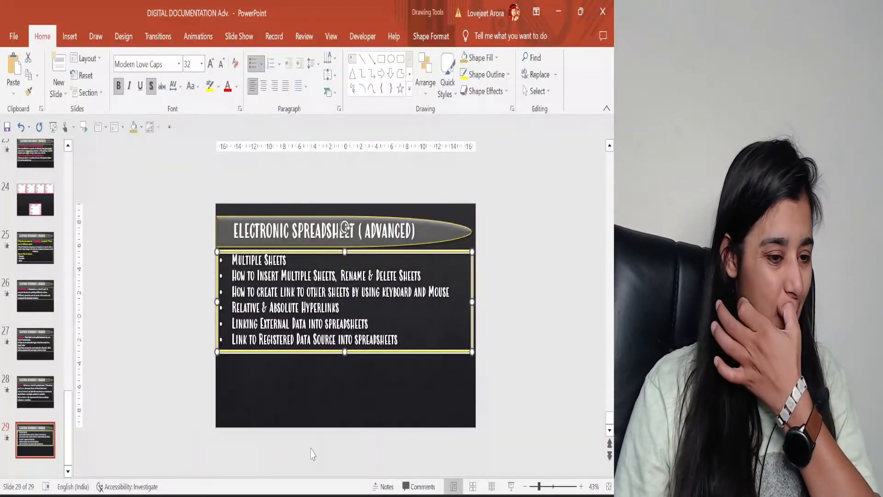
left_click_drag(232, 260, 332, 279)
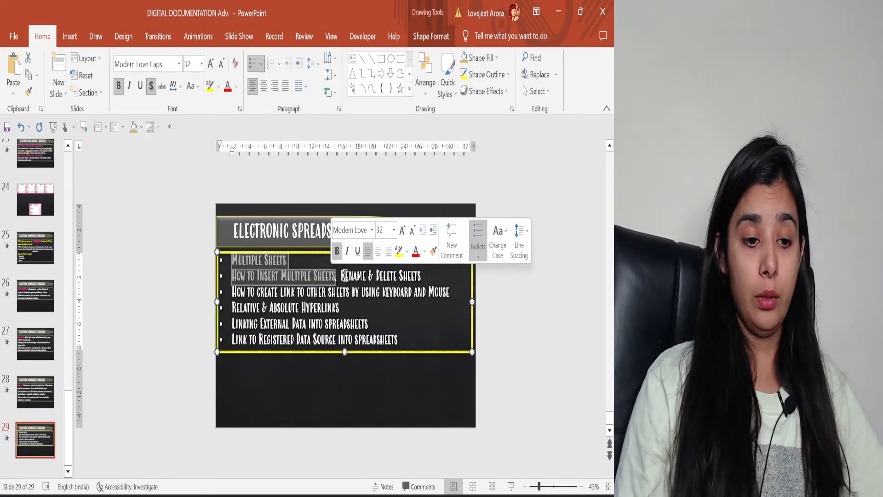
left_click_drag(344, 276, 367, 282)
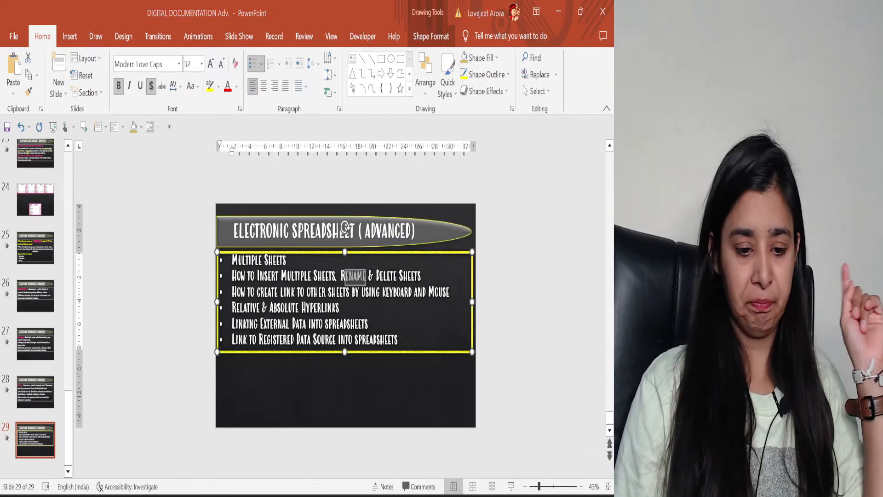
key("alt+Tab")
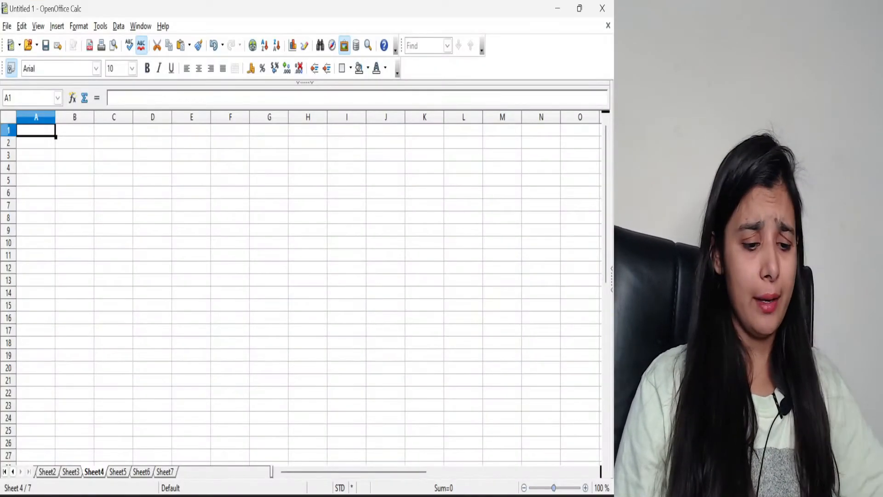
Rename Sheet7 as "Class 12"
double_click(166, 472)
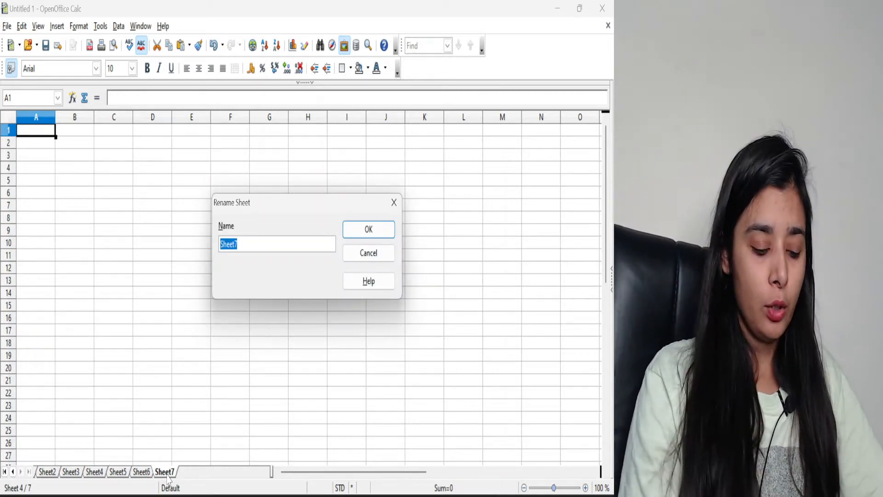
type("Name")
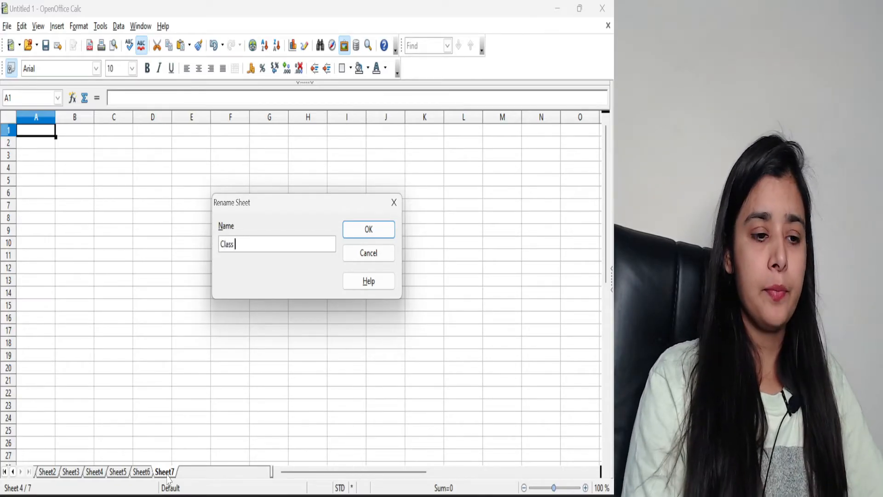
key("Return")
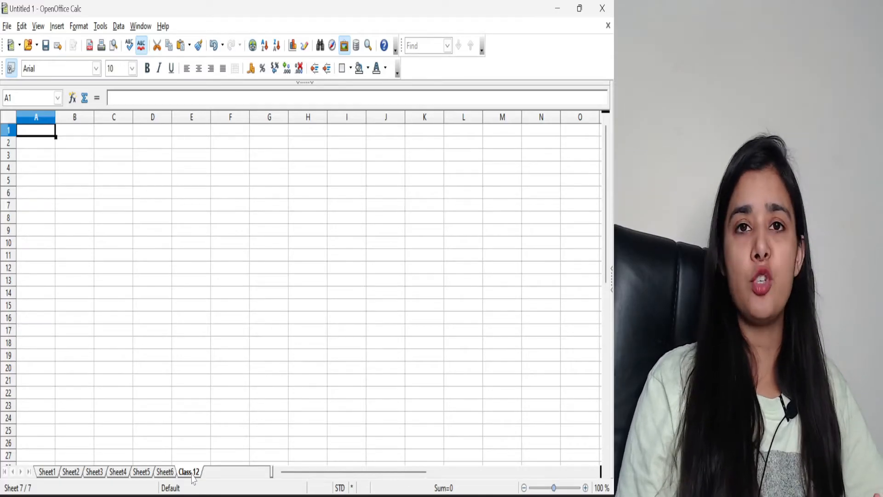
View the Rename Sheet dialog for Sheet6 and close it without changing the name
left_click(165, 472)
double_click(166, 472)
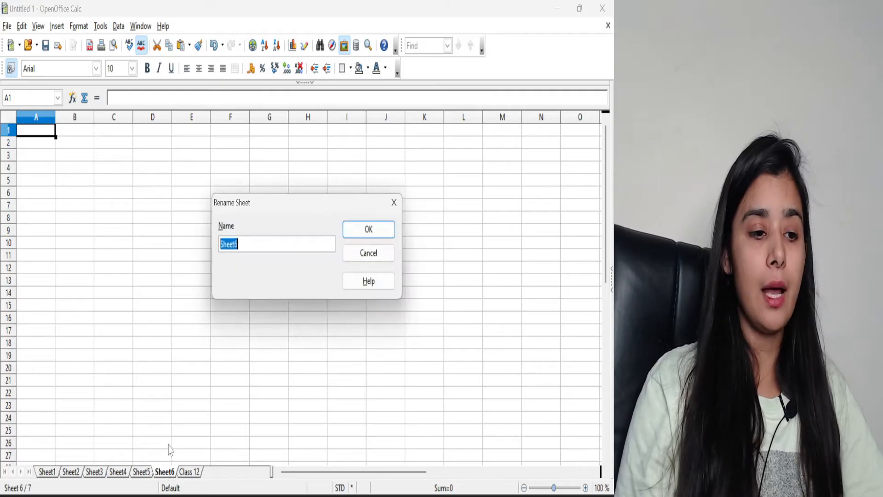
left_click(394, 205)
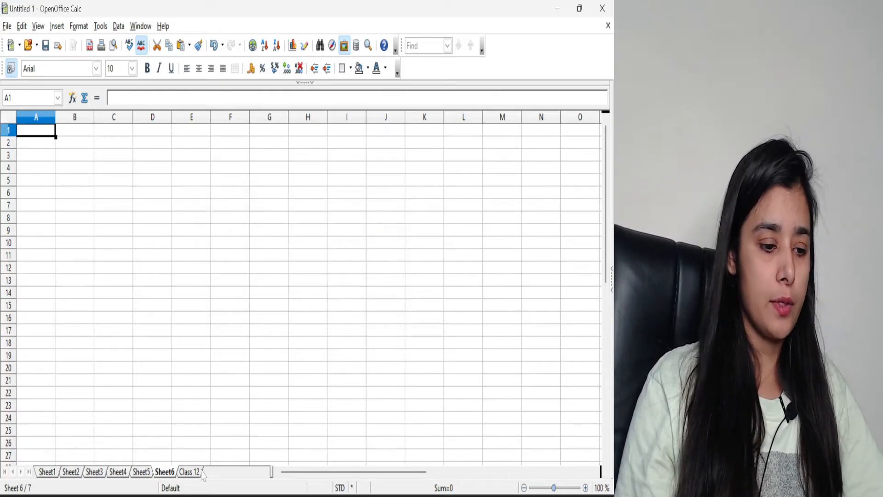
Rename Sheet5 as "Class 11"
right_click(145, 474)
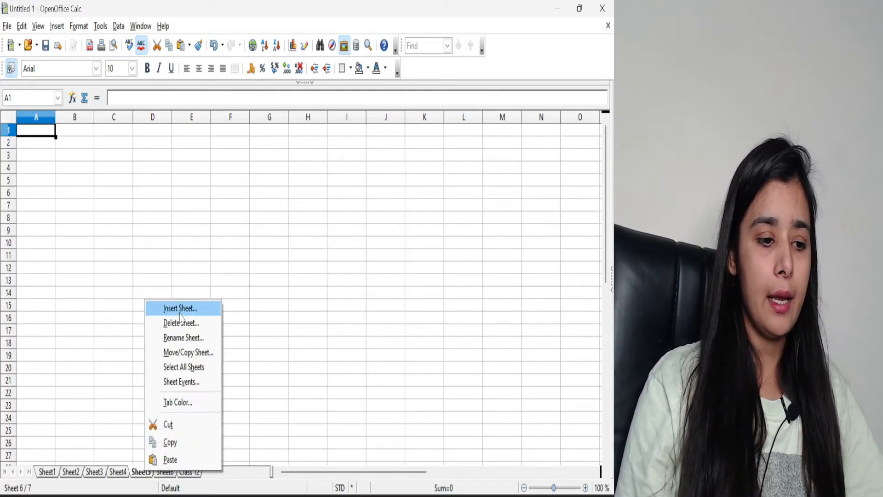
left_click(178, 338)
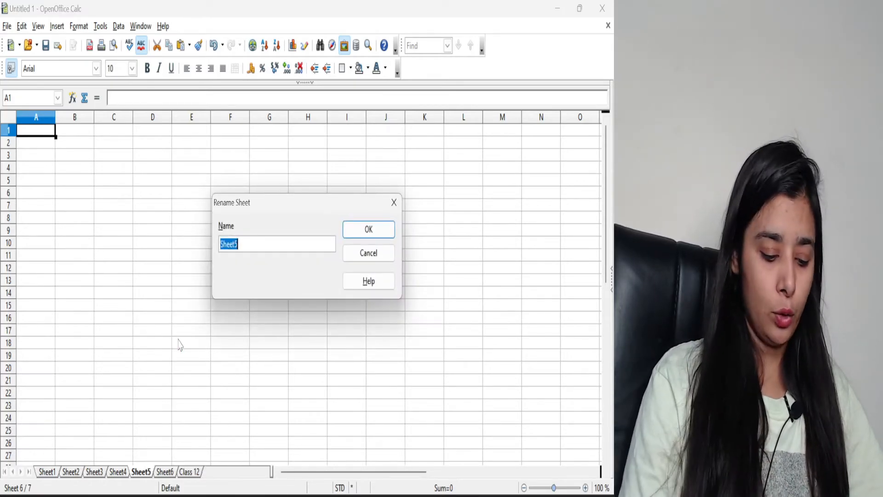
type("Class 11")
key("Return")
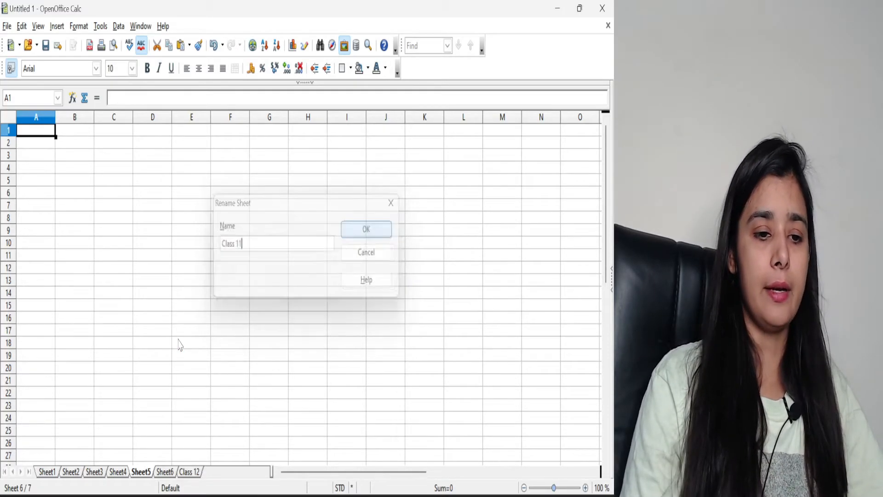
Insert one new sheet named "Class 10" before the Class 11 sheet
double_click(234, 476)
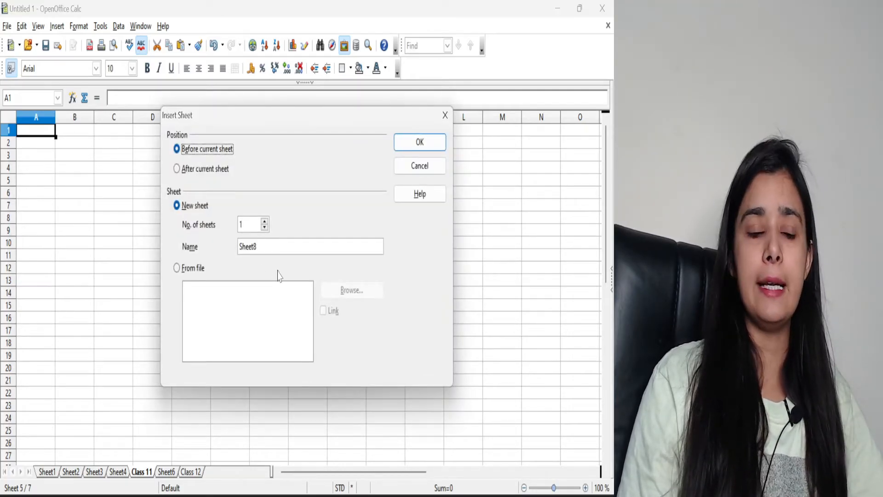
double_click(261, 245)
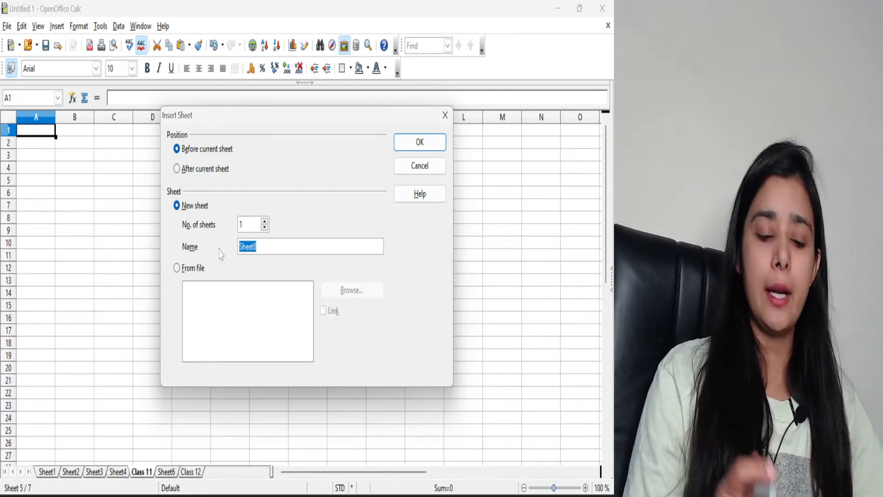
type("Class 10")
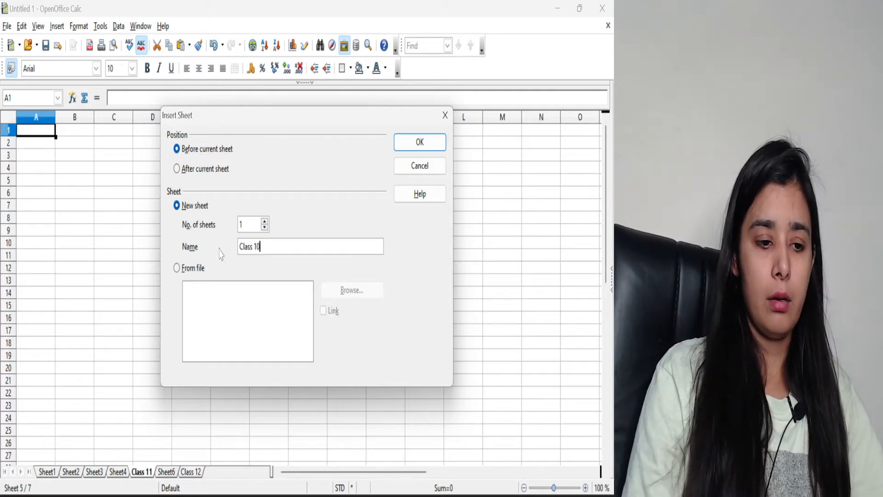
key("Return")
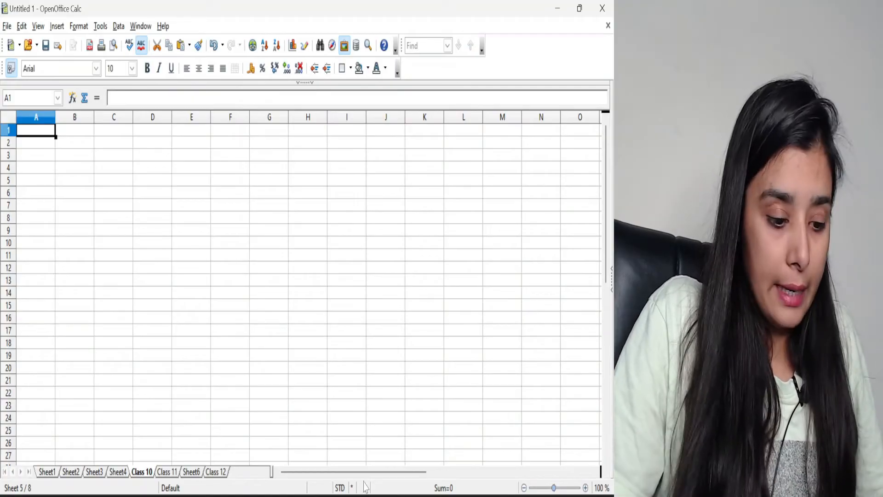
Switch to PowerPoint to review the slide's topics on inserting, renaming and deleting sheets
mouse_move(303, 492)
left_click(353, 437)
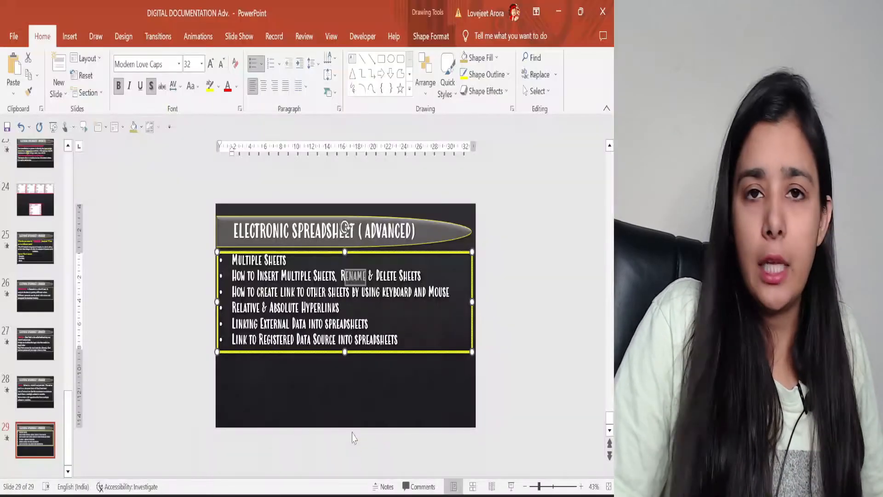
left_click(370, 409)
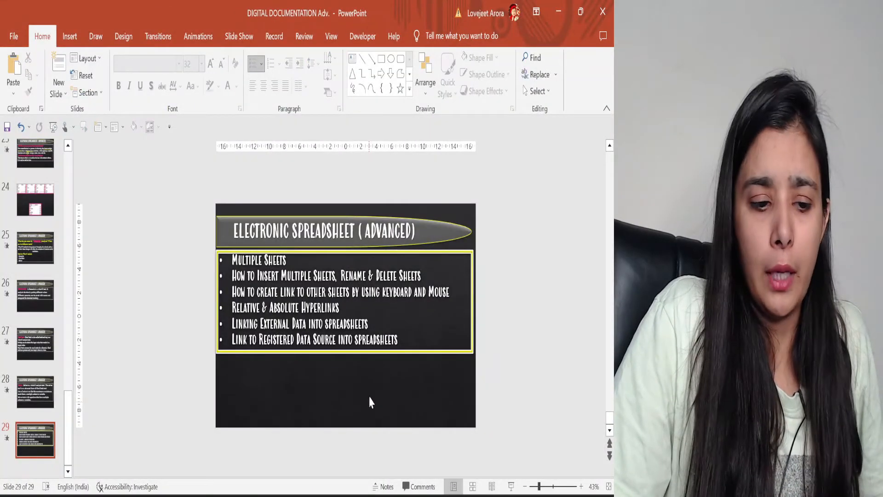
left_click(377, 274)
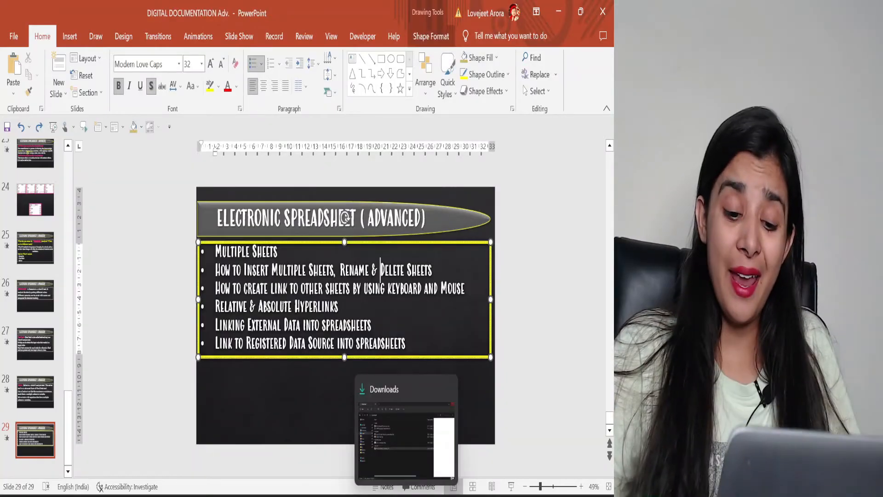
Switch to the Untitled 2 spreadsheet in OpenOffice Calc and choose con.ods on the Desktop as the source file for inserting a sheet
mouse_move(428, 492)
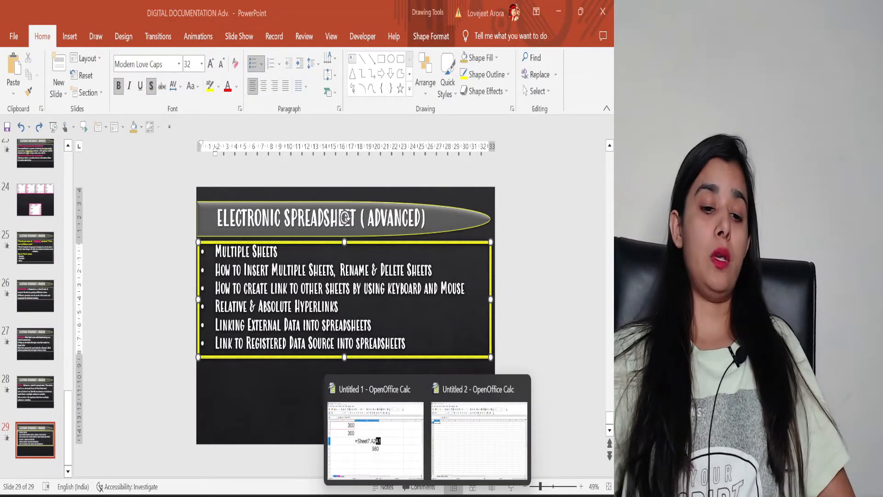
left_click(439, 444)
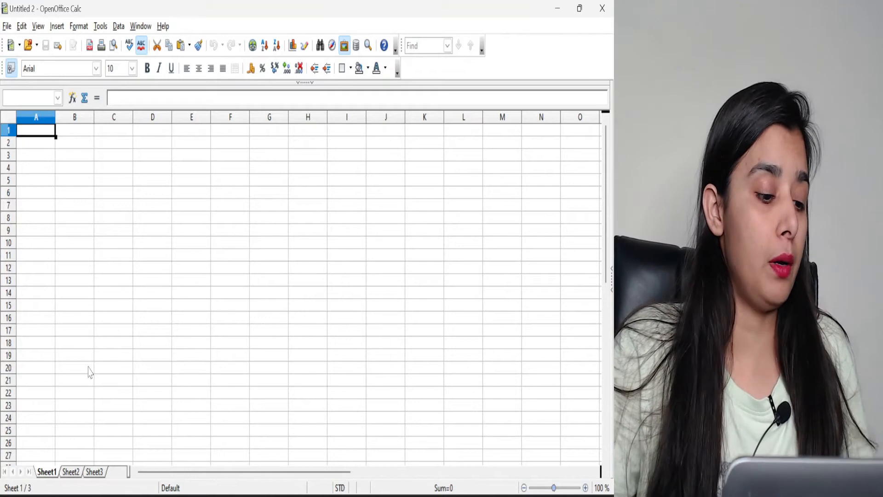
double_click(119, 472)
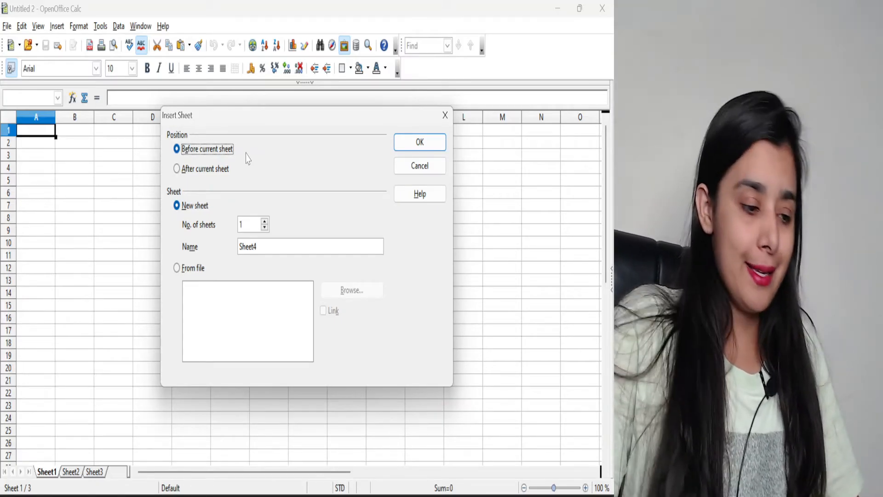
left_click(178, 269)
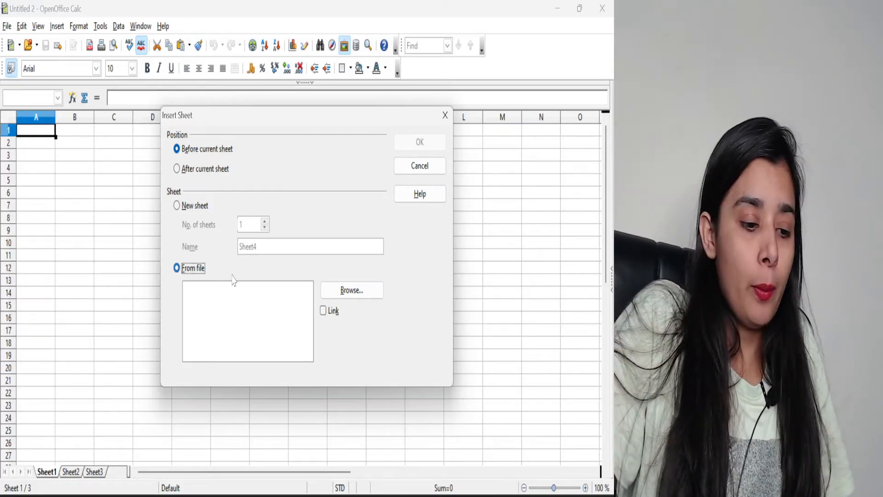
left_click(340, 296)
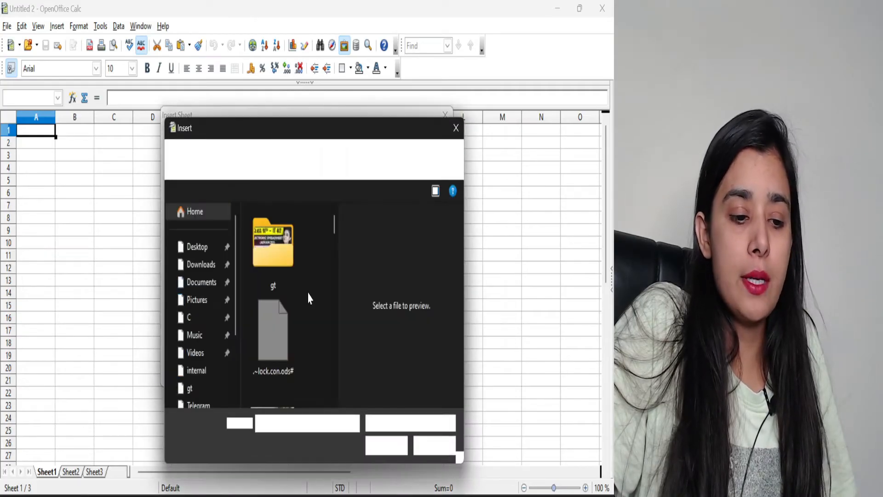
left_click_drag(336, 224, 336, 396)
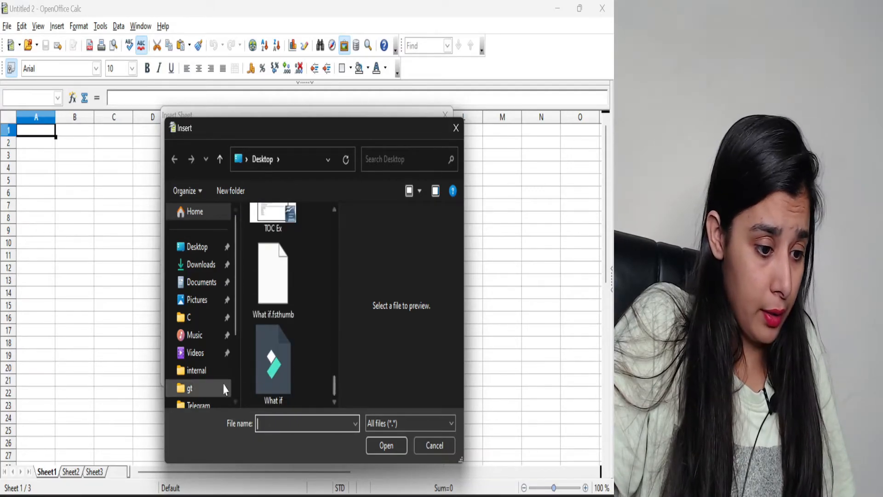
scroll(335, 391, "up", 1)
left_click_drag(335, 391, 343, 294)
scroll(343, 294, "up", 3)
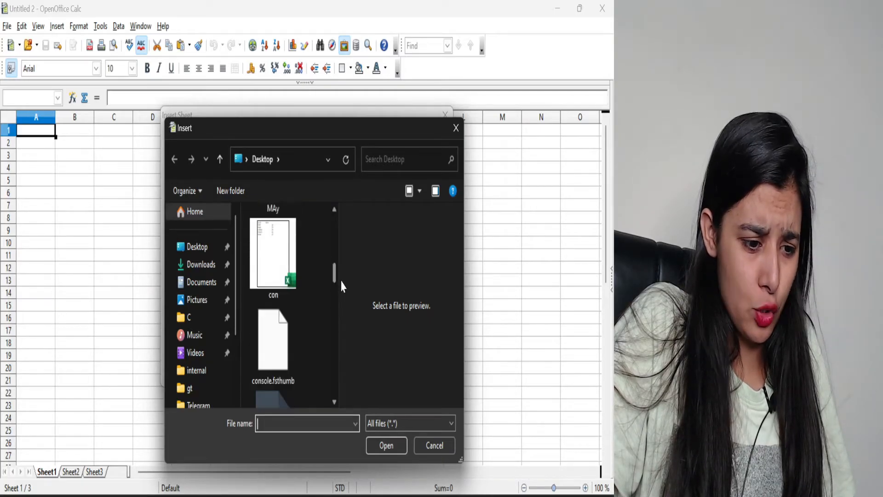
double_click(271, 295)
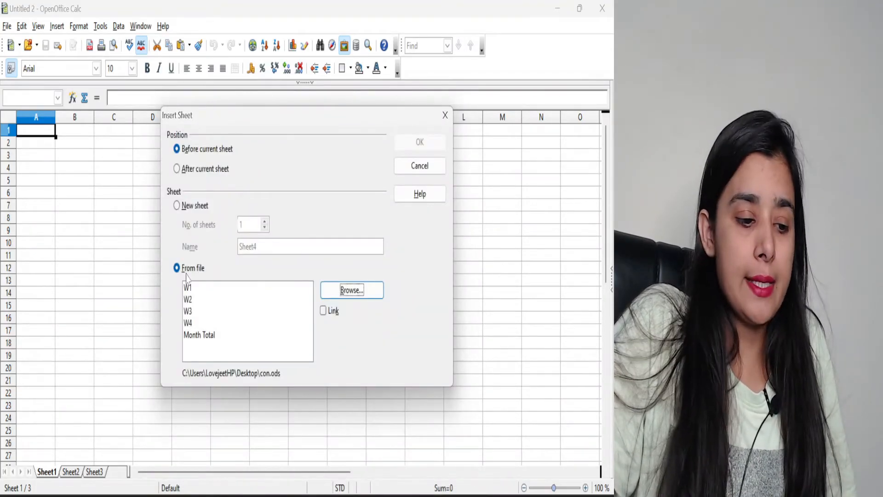
Insert sheet W3 from con.ods before Sheet1 as a linked sheet and accept updating all links
left_click(188, 287)
left_click(189, 300)
left_click(190, 311)
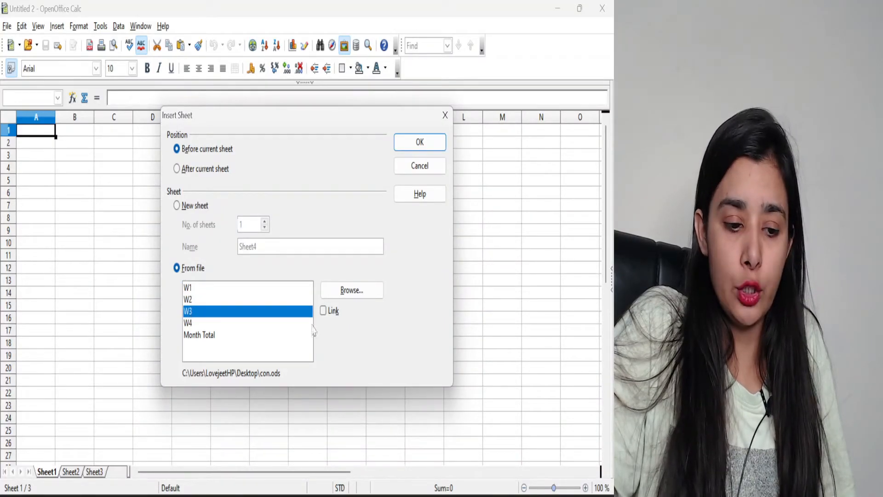
left_click(331, 315)
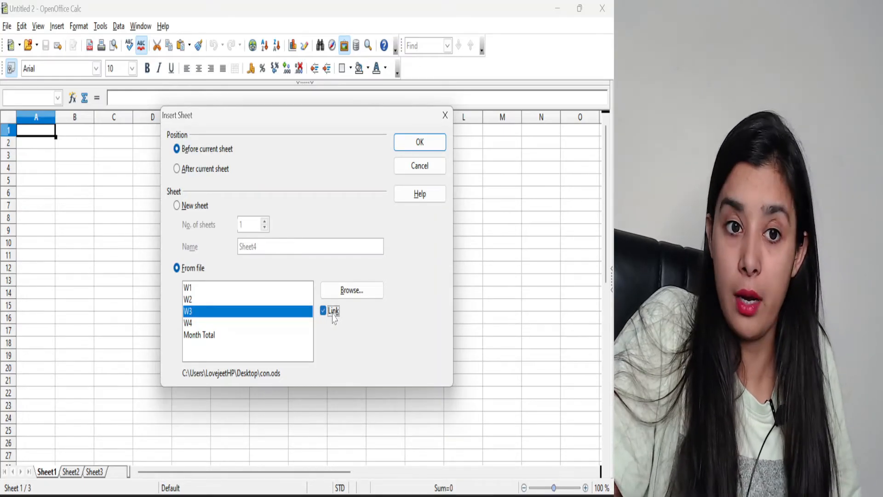
left_click(413, 143)
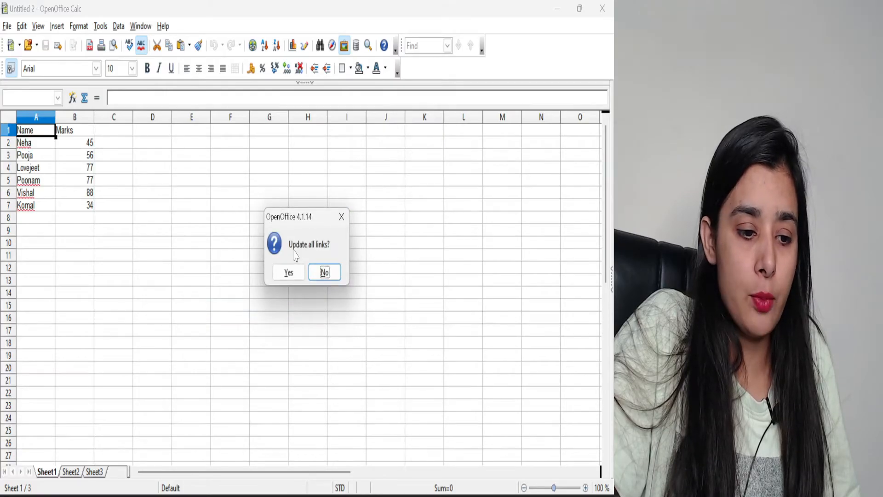
left_click(289, 272)
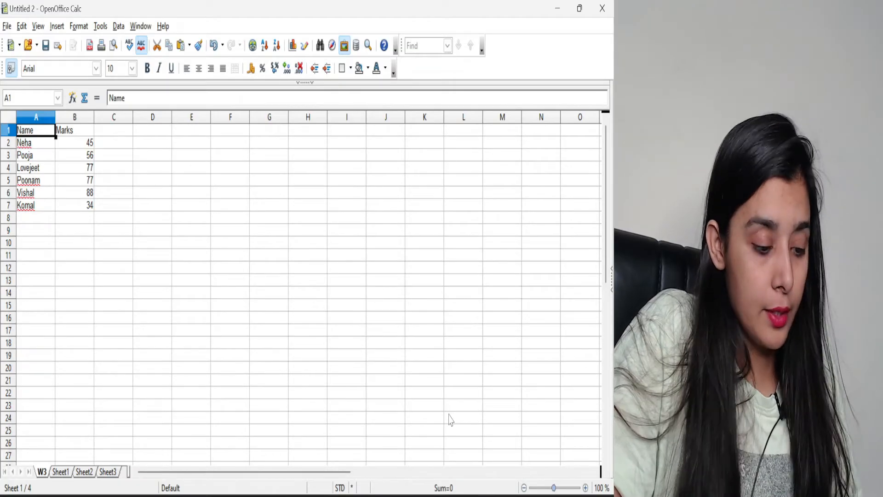
key("ctrl+s")
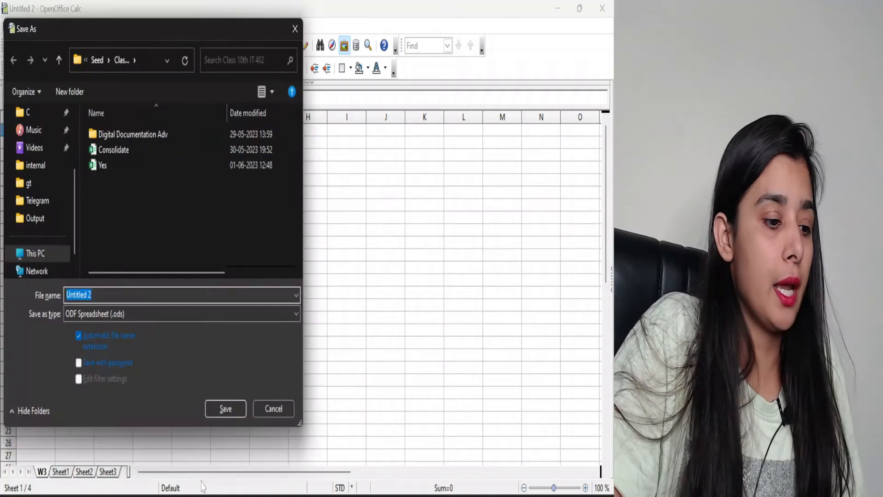
left_click(296, 31)
left_click(295, 29)
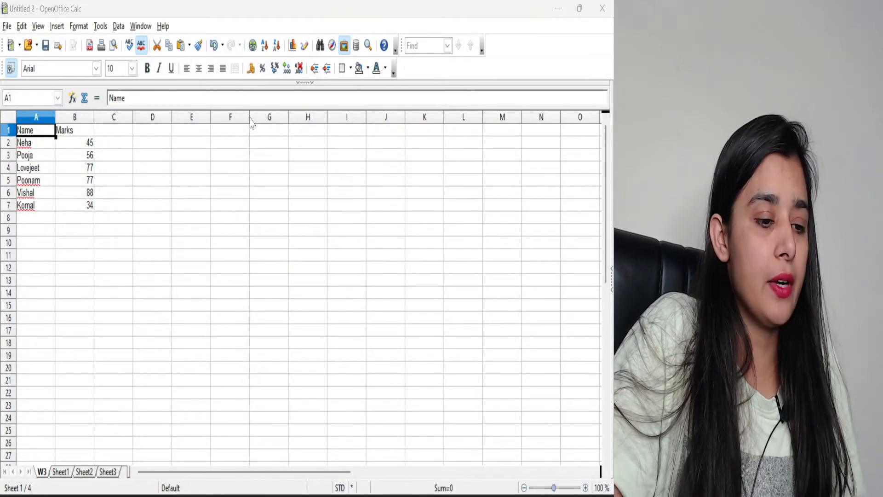
Save the Untitled 2 spreadsheet under a new name as an ODF Spreadsheet and close it
key("ctrl+s")
type("w3")
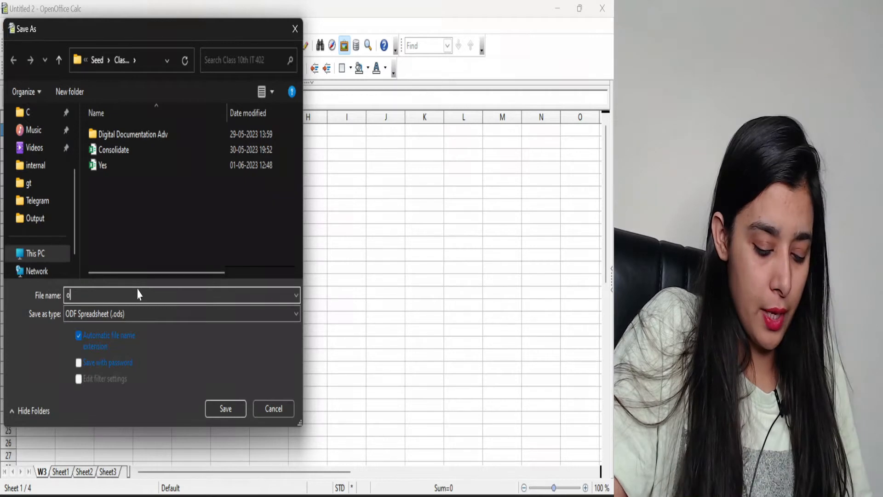
key("Return")
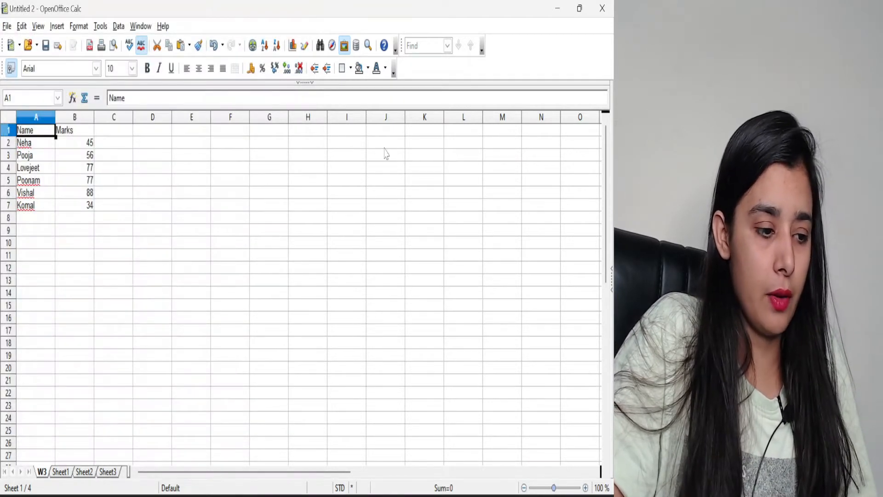
left_click(602, 8)
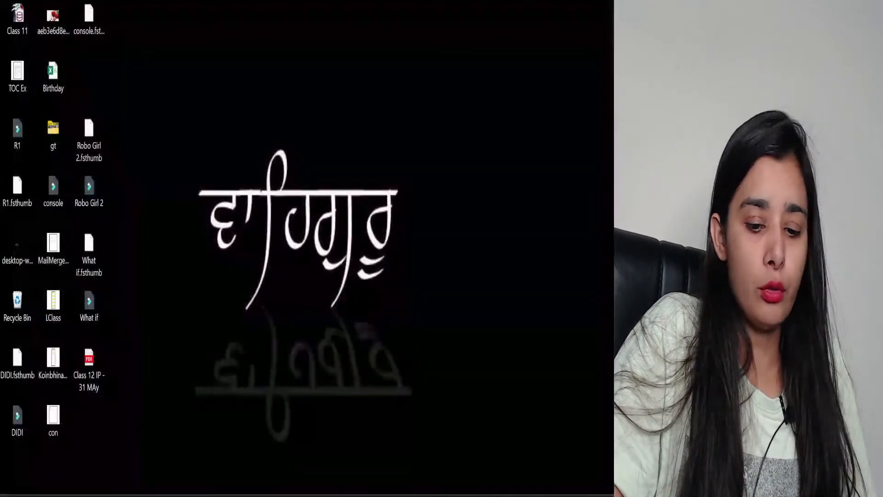
Open the con spreadsheet from the desktop and go to its sheet W3
double_click(54, 432)
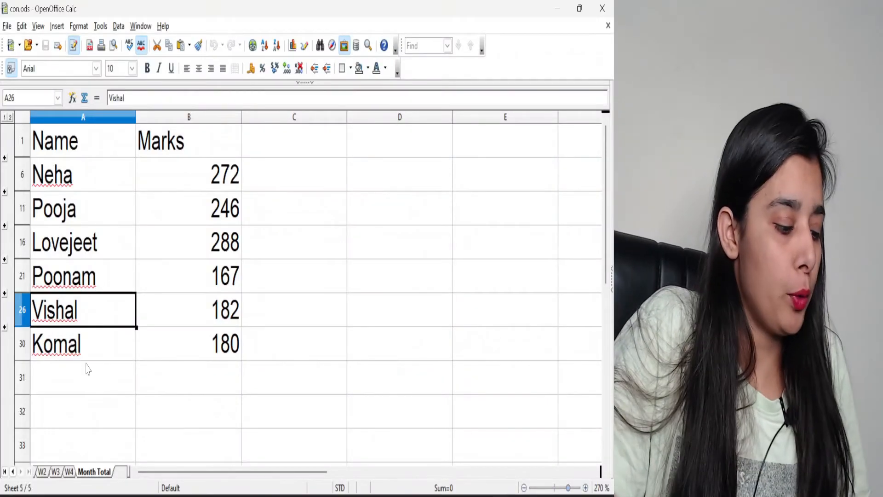
left_click(45, 471)
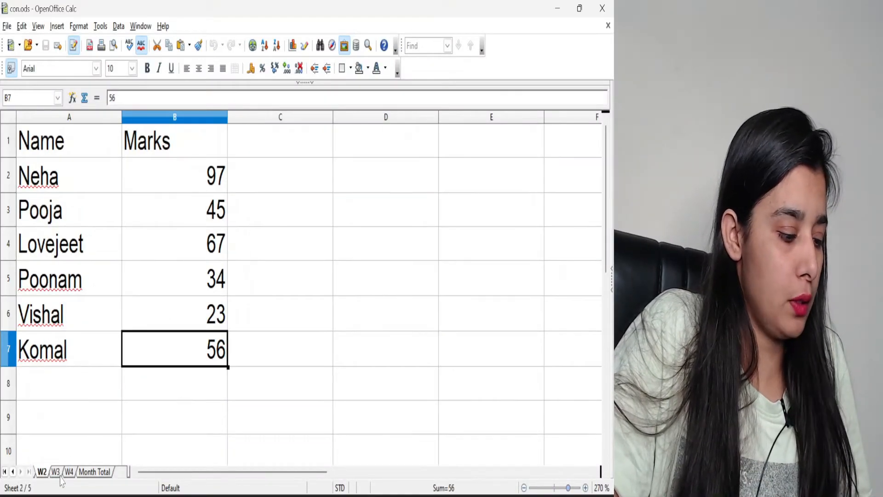
left_click(59, 473)
Set the mark in cell B4 to 500 and close con.ods with the change saved
left_click(210, 232)
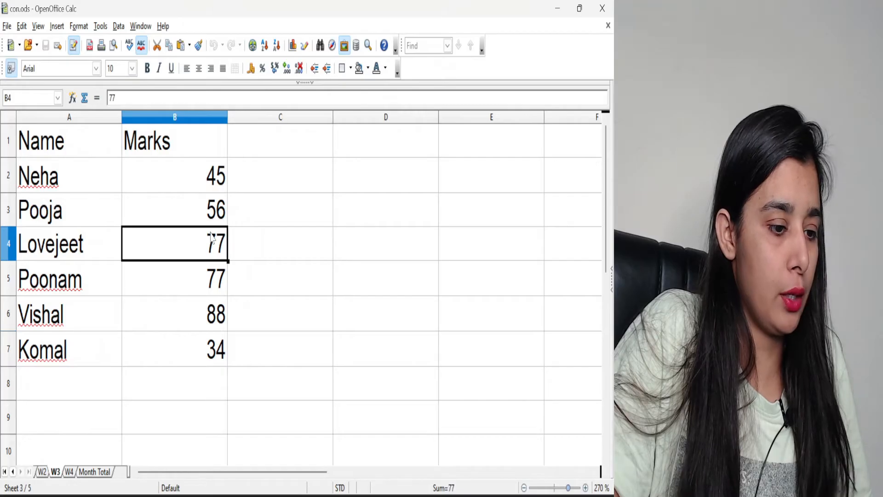
double_click(210, 236)
key("Delete")
key("Delete")
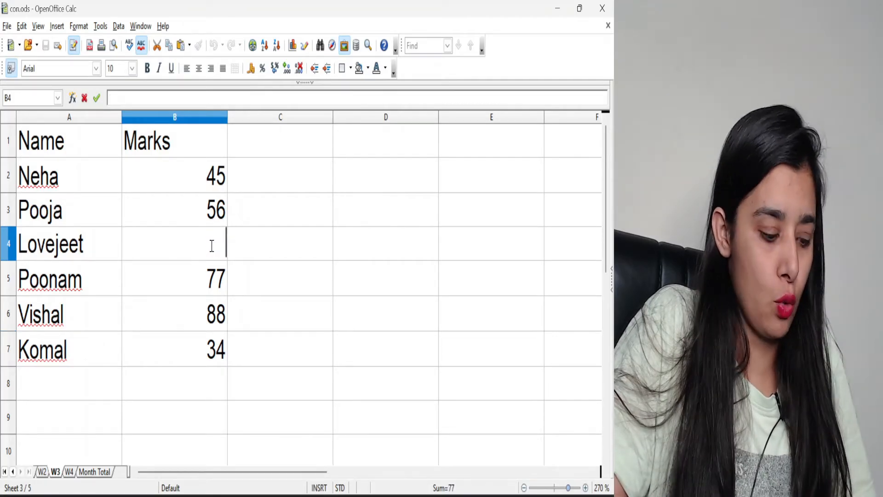
type("500")
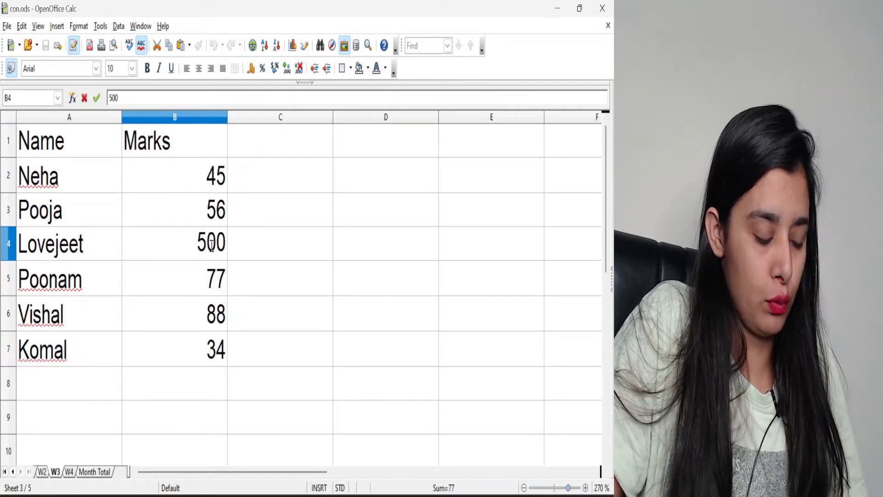
key("Return")
left_click(608, 6)
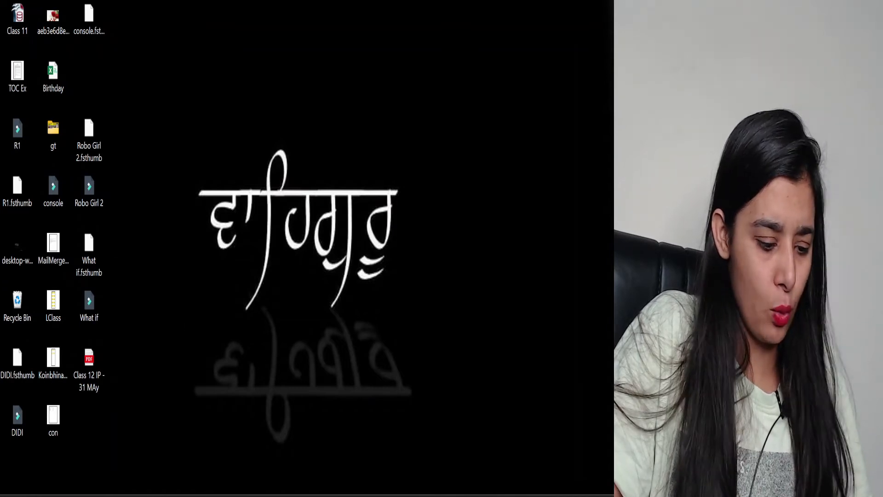
Search Windows for cal and launch OpenOffice Calc with a blank spreadsheet
key("super+s")
type("cal")
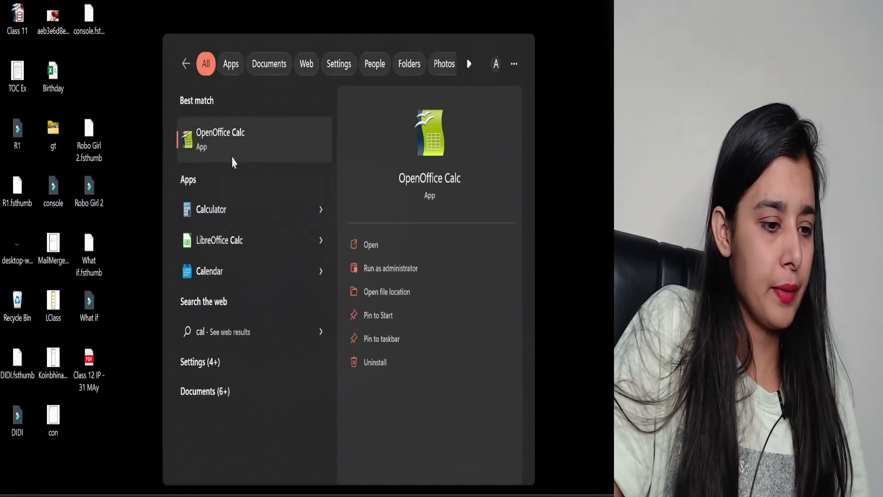
left_click(240, 132)
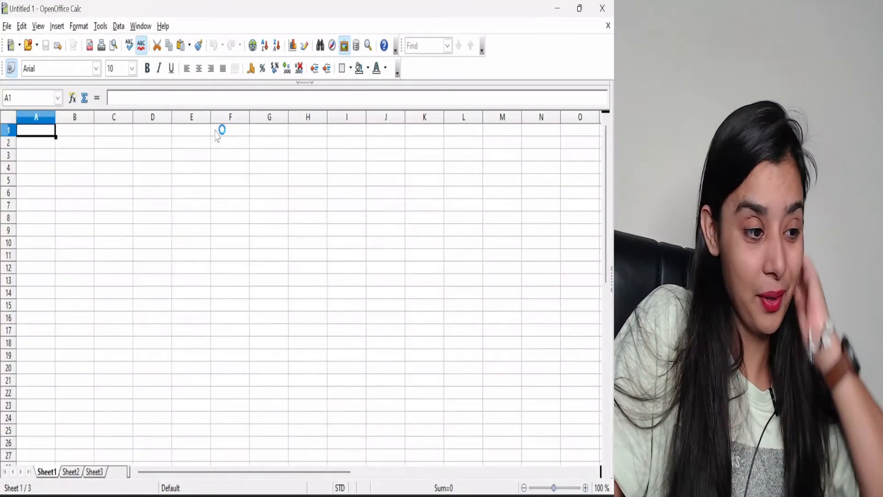
Open the recent document op.ods, accept updating its links and select the linked mark in cell B4 of sheet W3
left_click(6, 26)
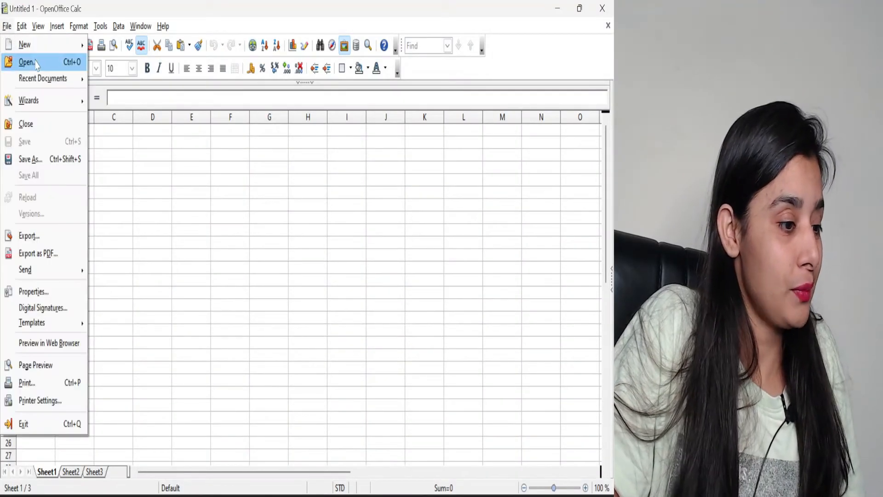
mouse_move(39, 78)
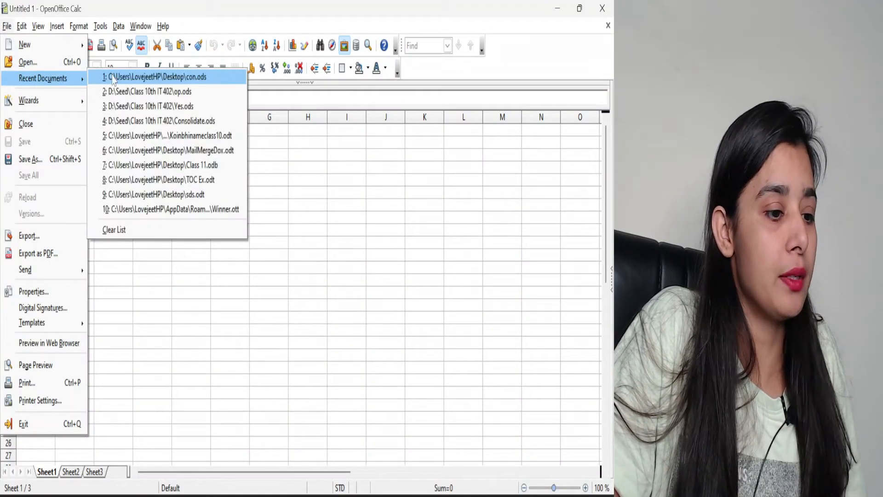
left_click(131, 96)
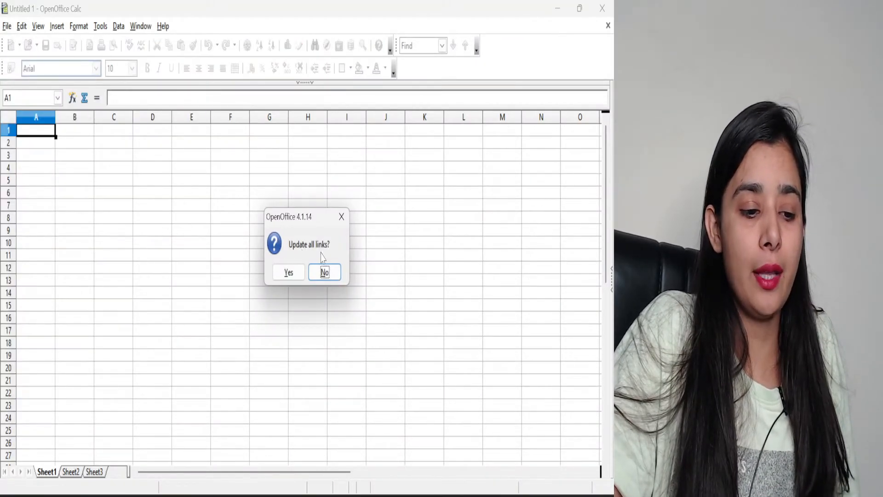
left_click(288, 272)
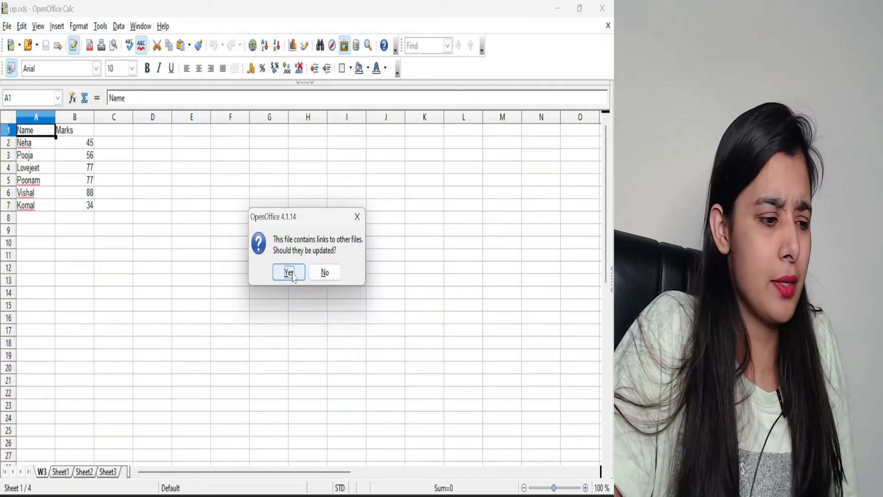
left_click(292, 272)
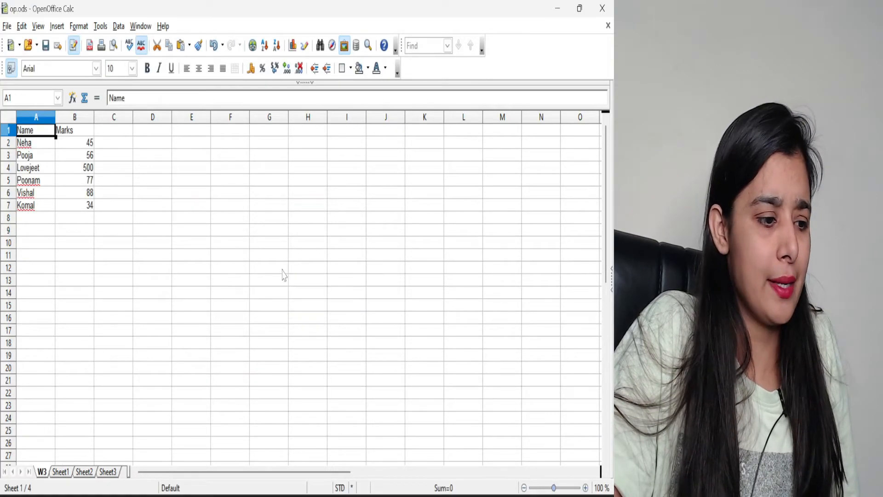
left_click(82, 171)
scroll(82, 178, "up", 8)
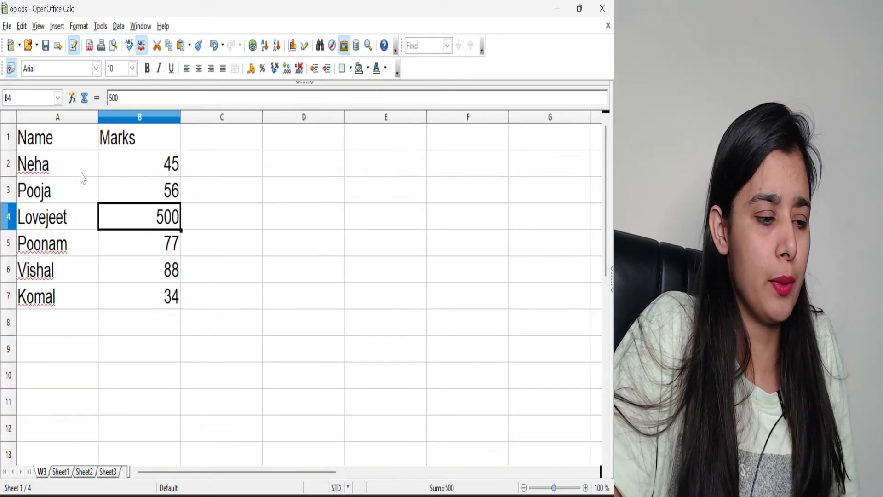
scroll(81, 178, "up", 2)
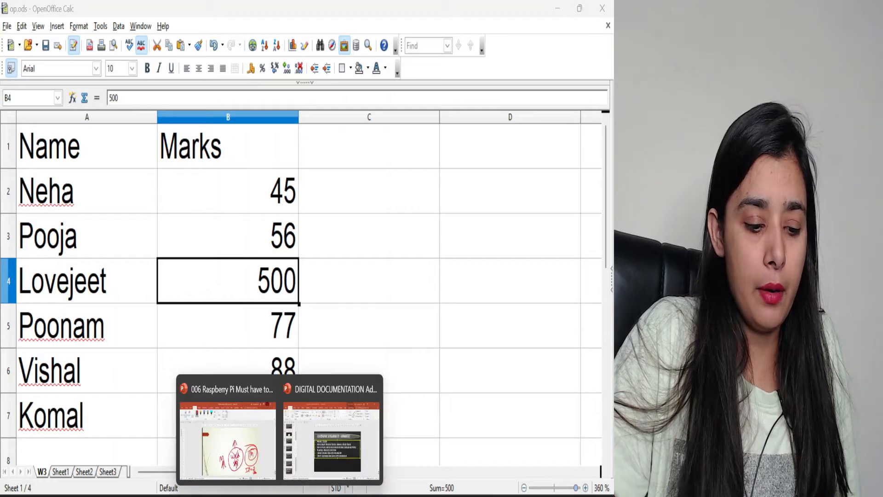
Switch to the DIGITAL DOCUMENTATION Adv. presentation in PowerPoint and review the slide's topic on deleting sheets
left_click(335, 430)
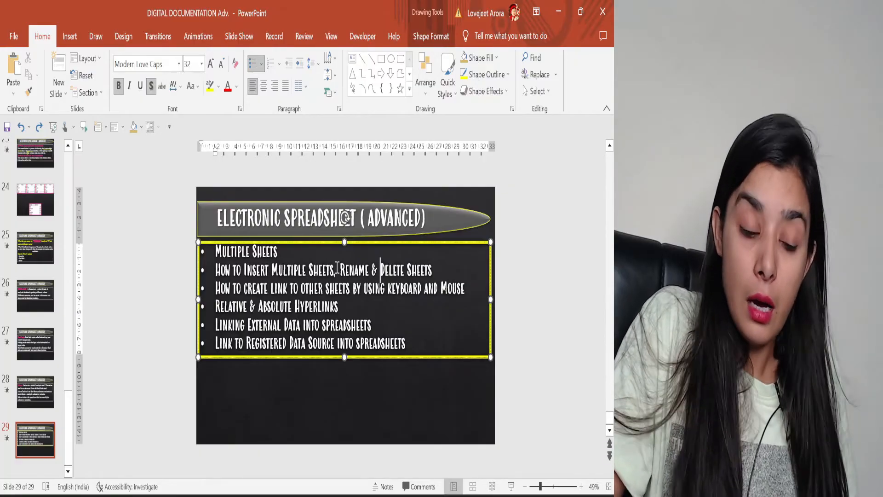
left_click_drag(376, 277, 418, 275)
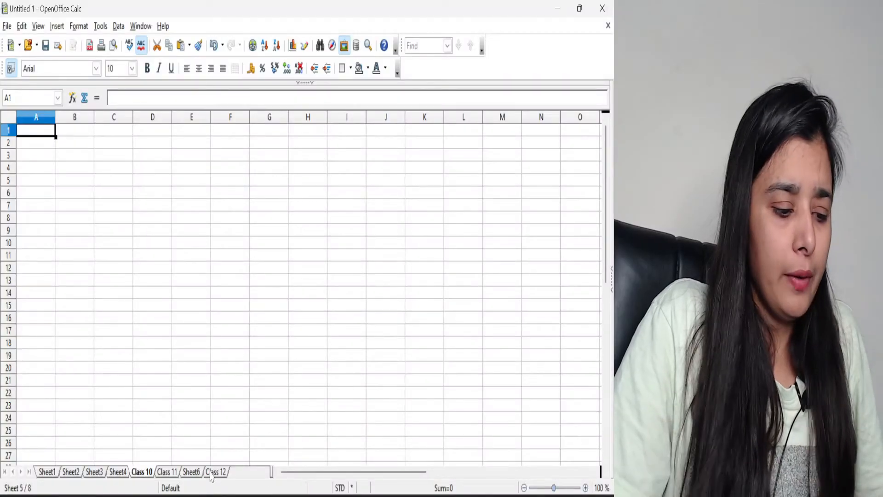
Switch to the Untitled 1 spreadsheet in OpenOffice Calc and delete the sheets Class 12 and Sheet3
right_click(212, 474)
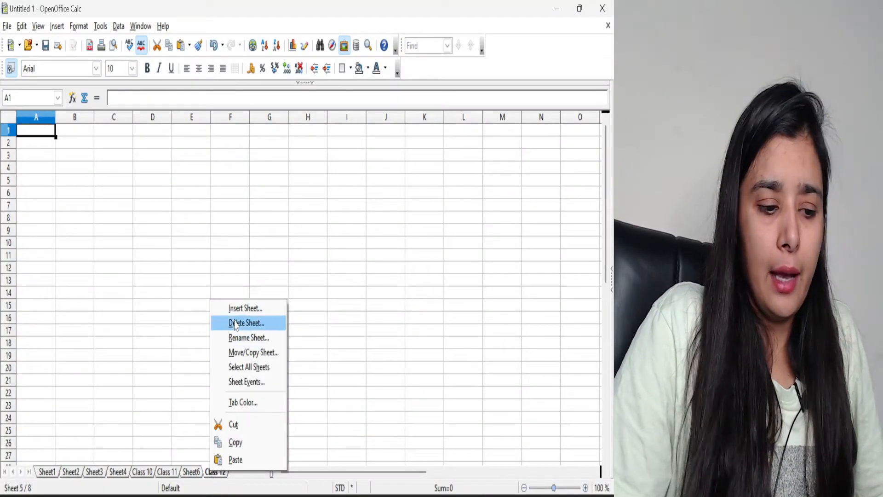
left_click(236, 322)
left_click(288, 271)
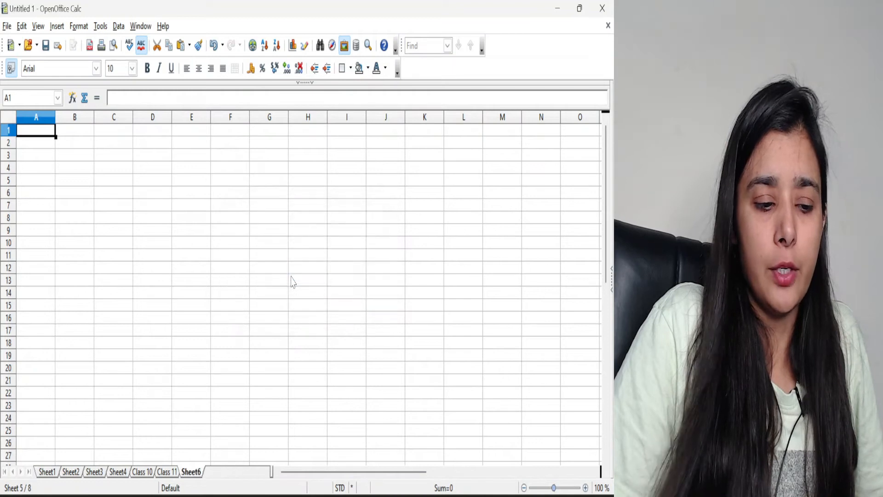
right_click(100, 472)
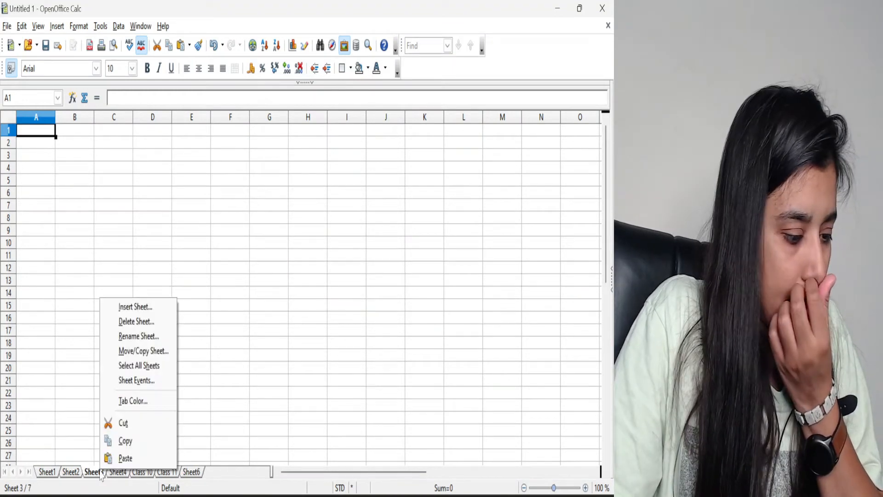
left_click(138, 322)
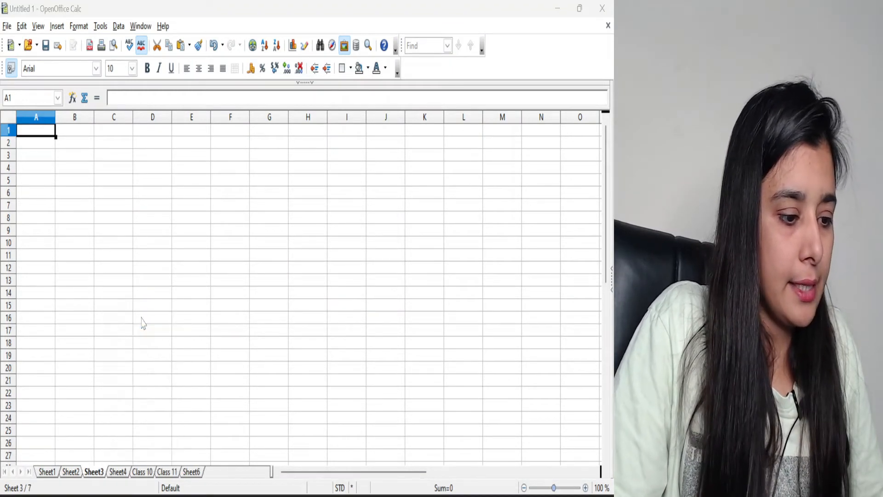
key("Return")
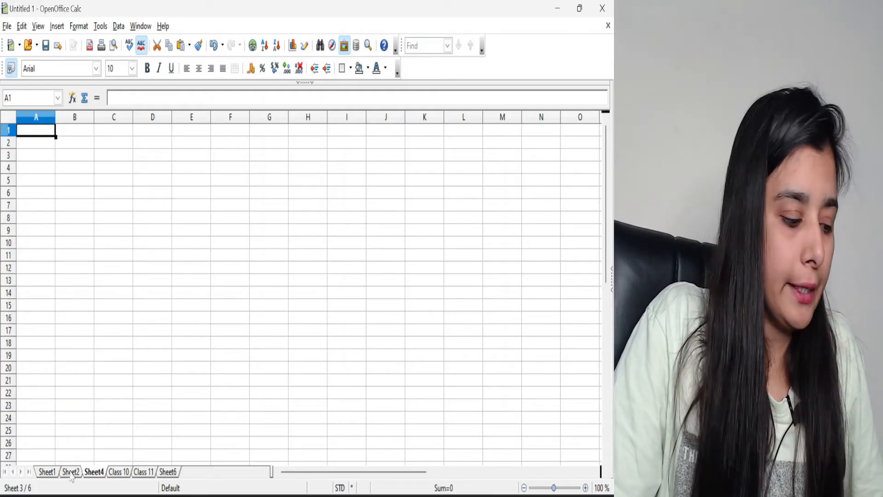
Select Sheet1, Sheet2 and Sheet4 together and delete them in one go
left_click(51, 472)
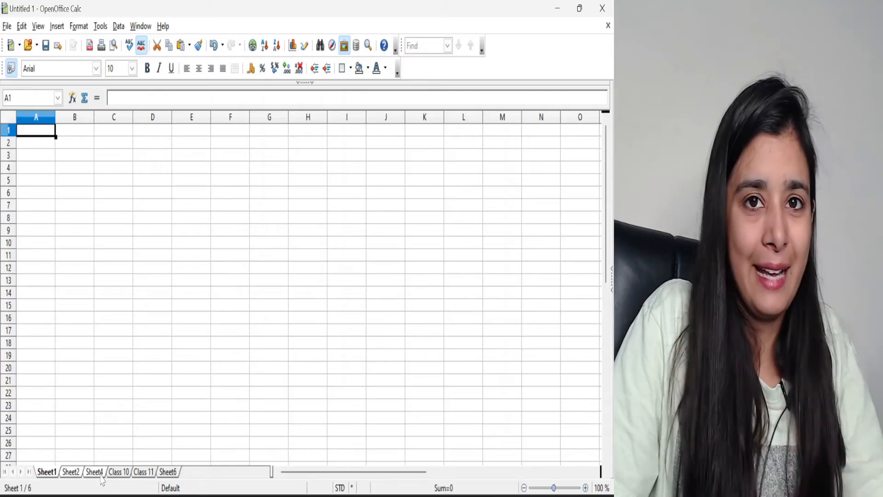
right_click(102, 477)
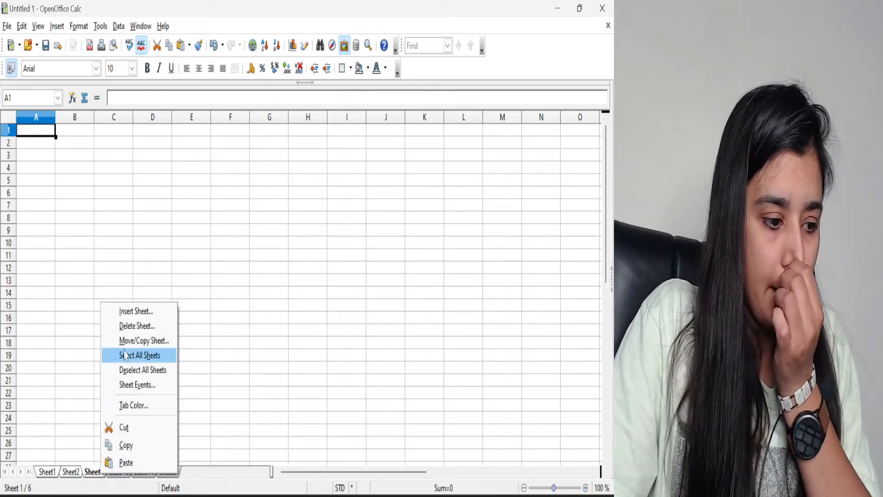
left_click(129, 327)
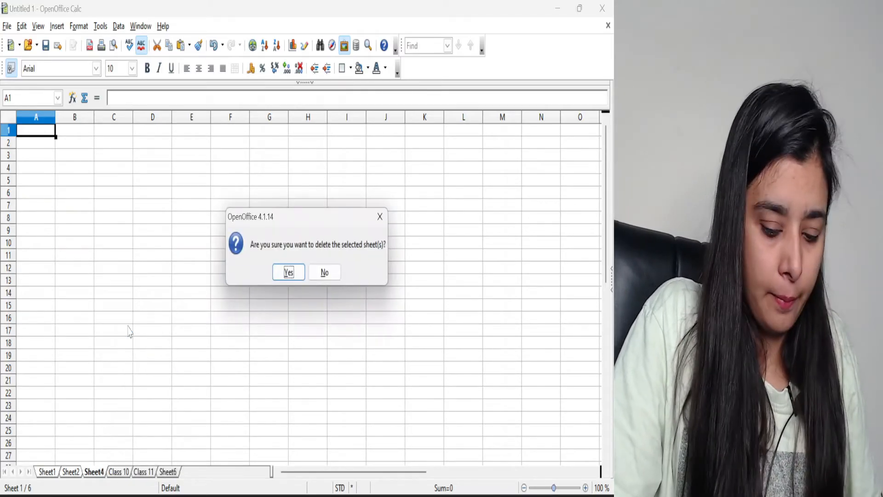
key("Return")
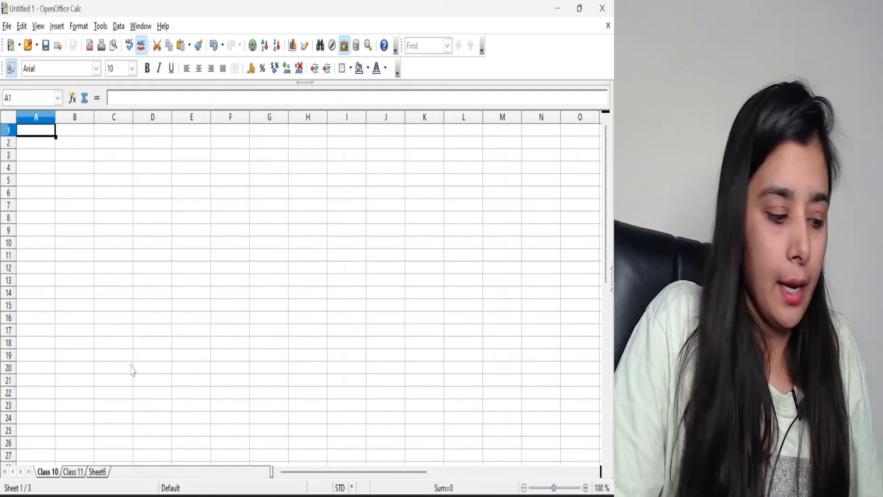
Insert two new sheets, one at a time, before the current sheet with the default names
left_click(115, 477)
left_click(430, 146)
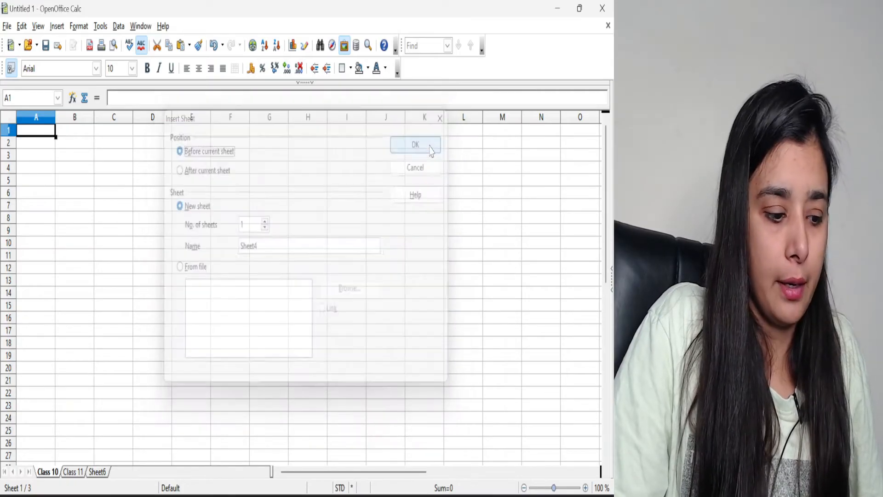
left_click(147, 478)
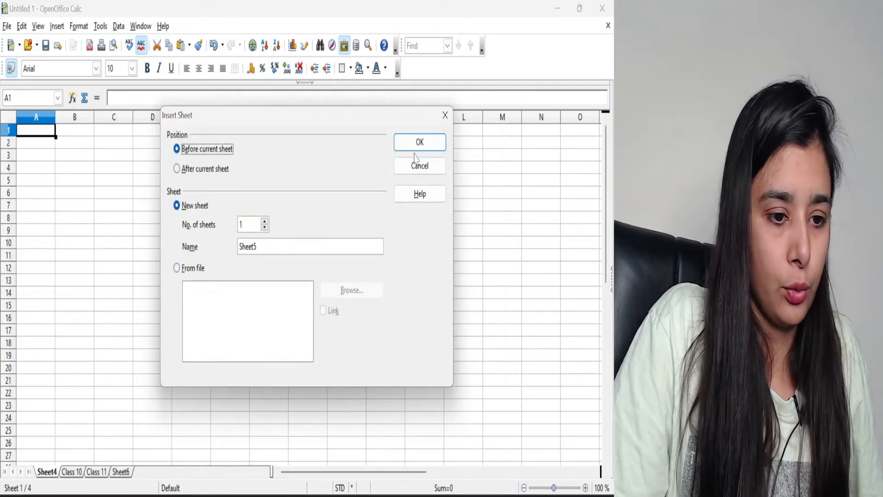
left_click(416, 146)
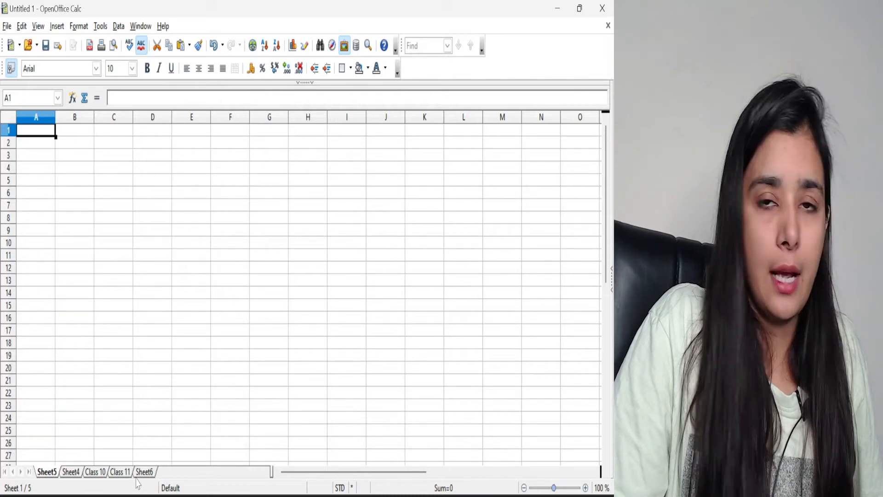
Insert five new sheets at once before the current sheet
left_click(176, 471)
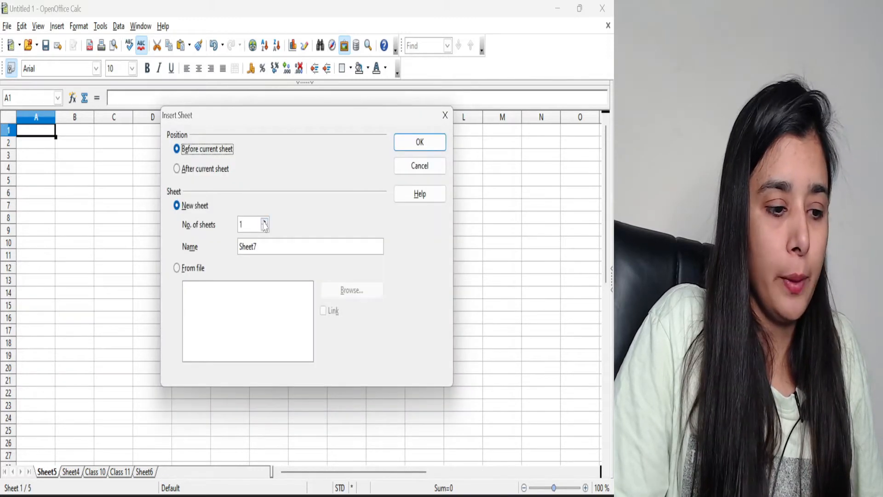
left_click(265, 222)
left_click(265, 222)
left_click(265, 222)
left_click(265, 222)
left_click(417, 143)
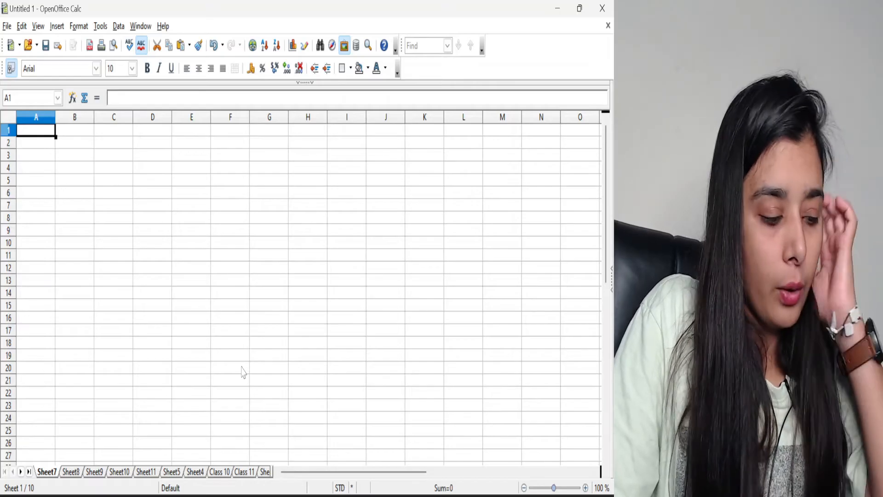
Select the adjacent sheets Sheet4, Class 10, Class 11 and Sheet6 together and delete them
left_click(202, 473)
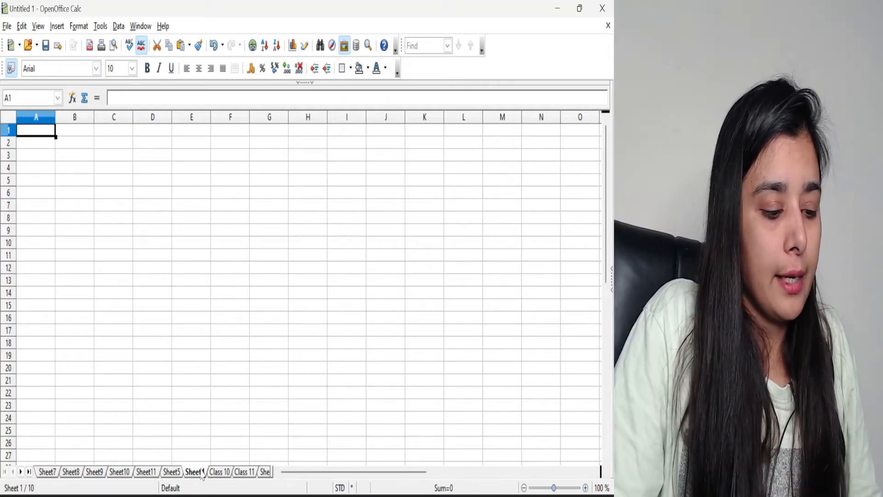
left_click_drag(253, 477, 265, 473)
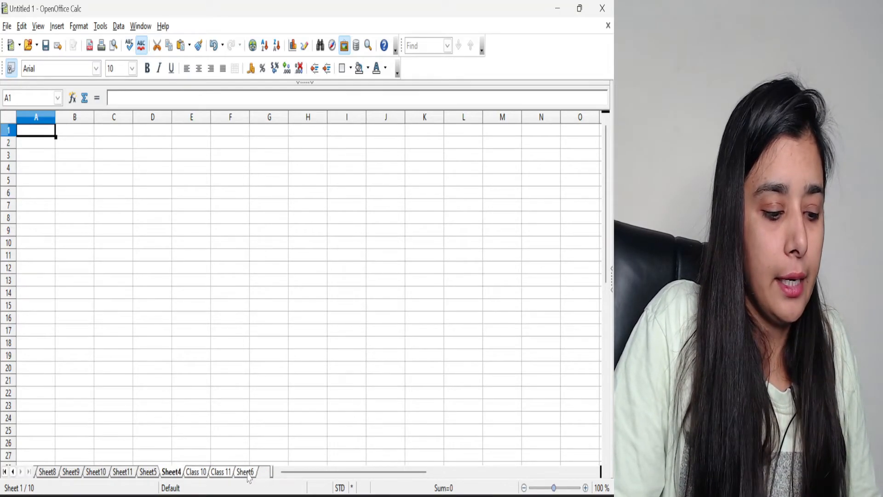
right_click(247, 478)
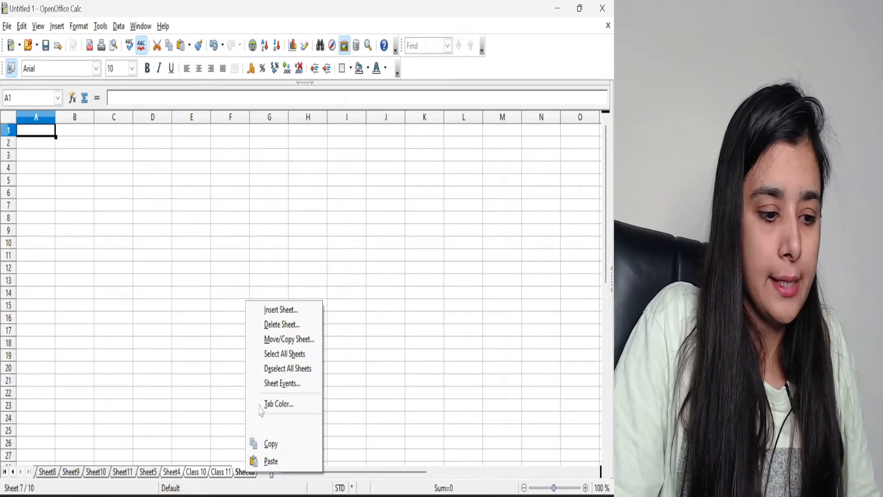
left_click(278, 327)
left_click(281, 275)
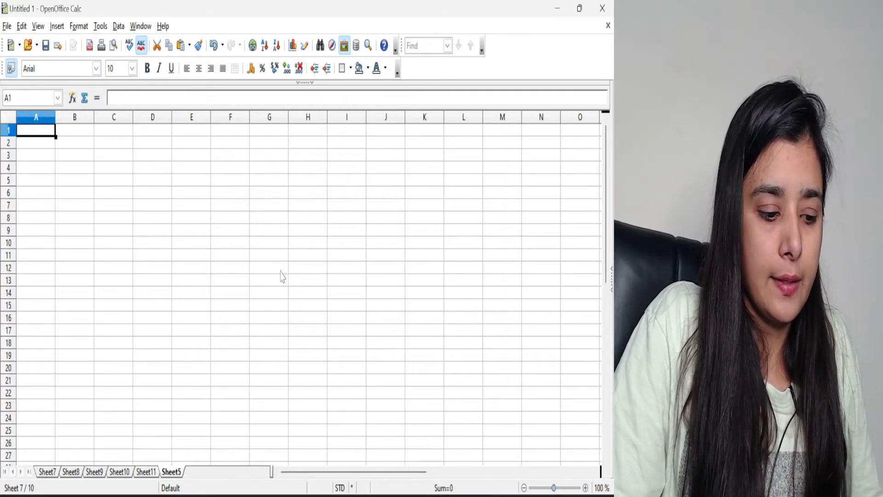
Select the sheets from Sheet8 through Sheet5 together and set their tab color to Magenta 2
left_click(76, 477)
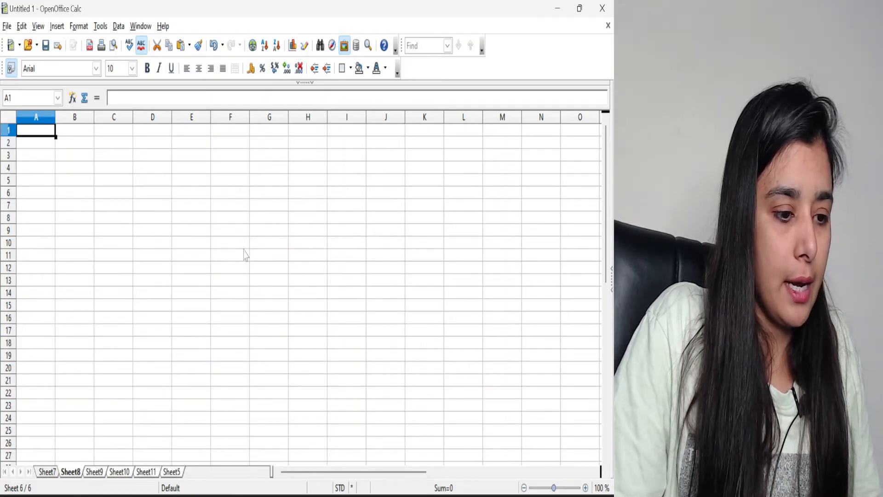
right_click(174, 474)
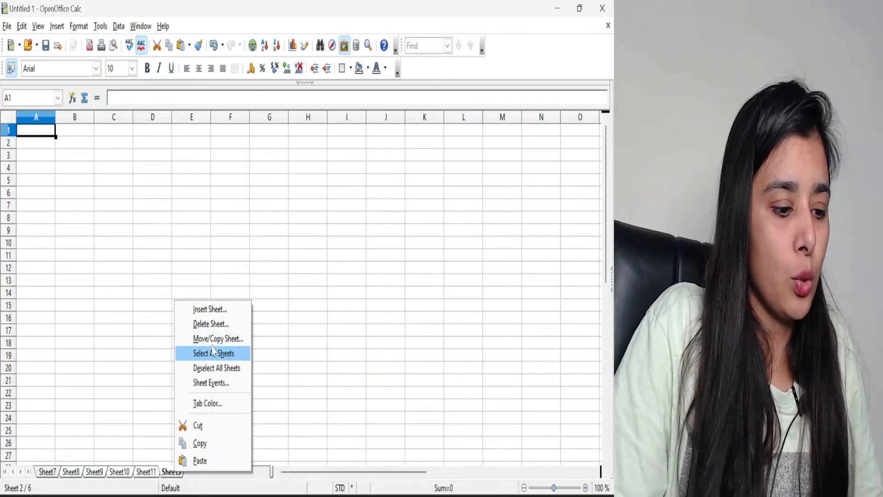
left_click(206, 404)
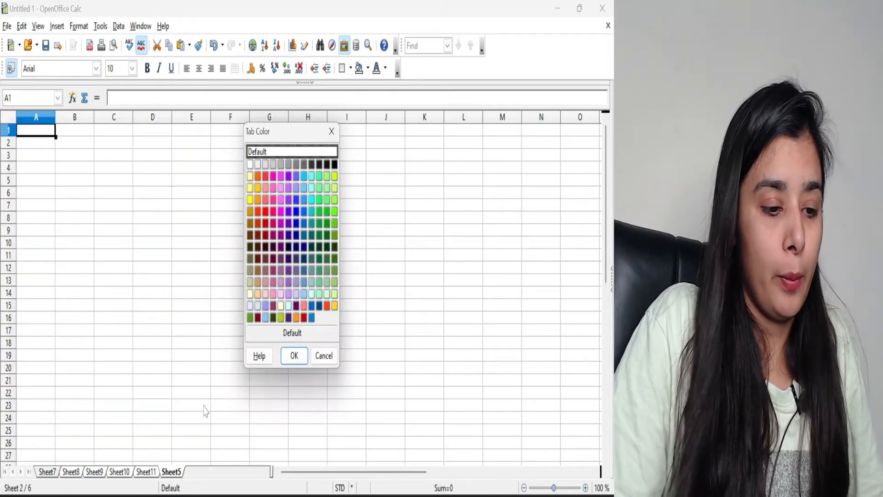
left_click(280, 199)
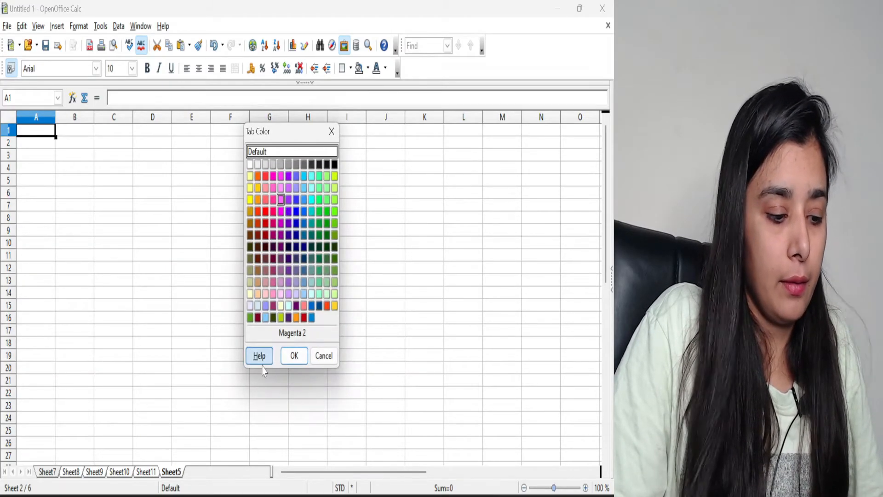
left_click(294, 355)
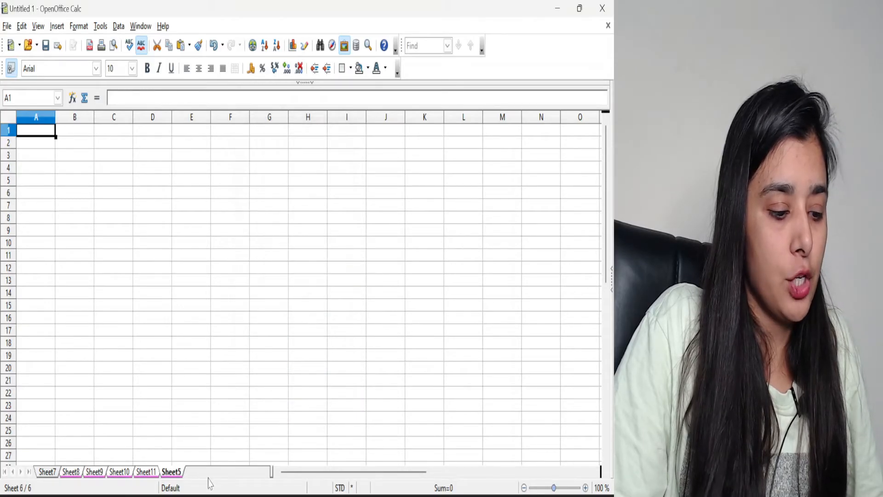
Set the tab color of Sheet7 to Sky blue 2
left_click(47, 475)
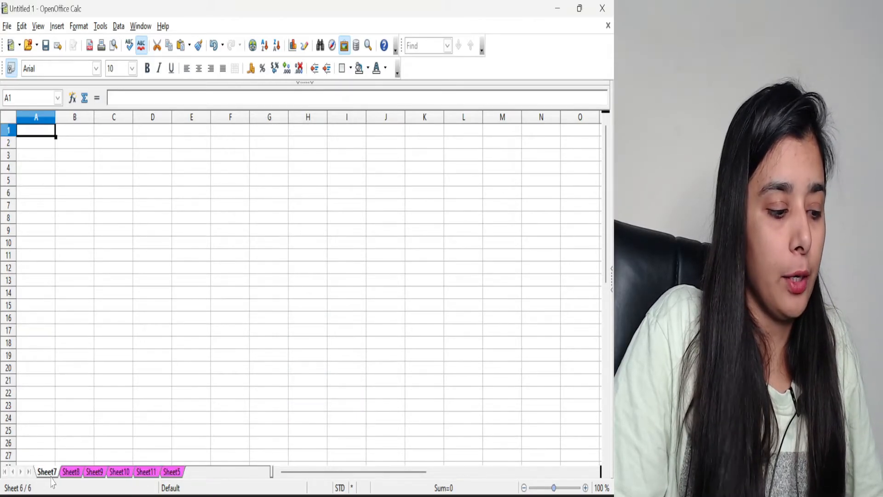
right_click(51, 479)
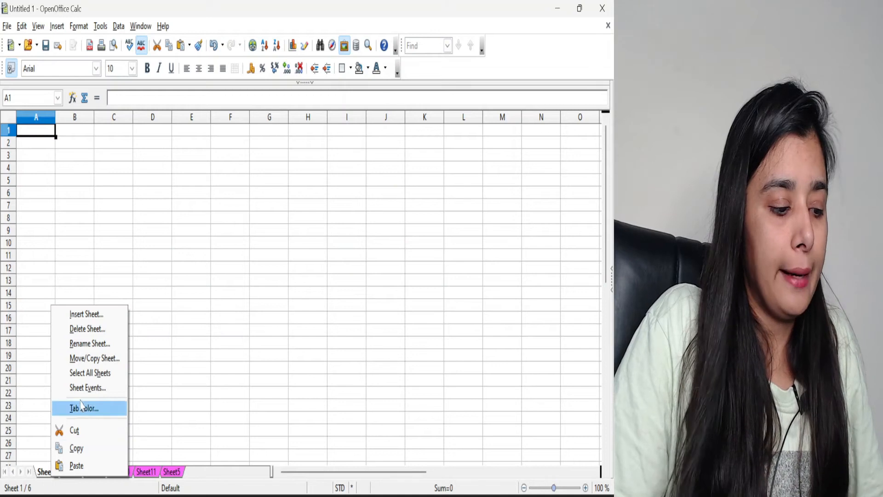
left_click(82, 414)
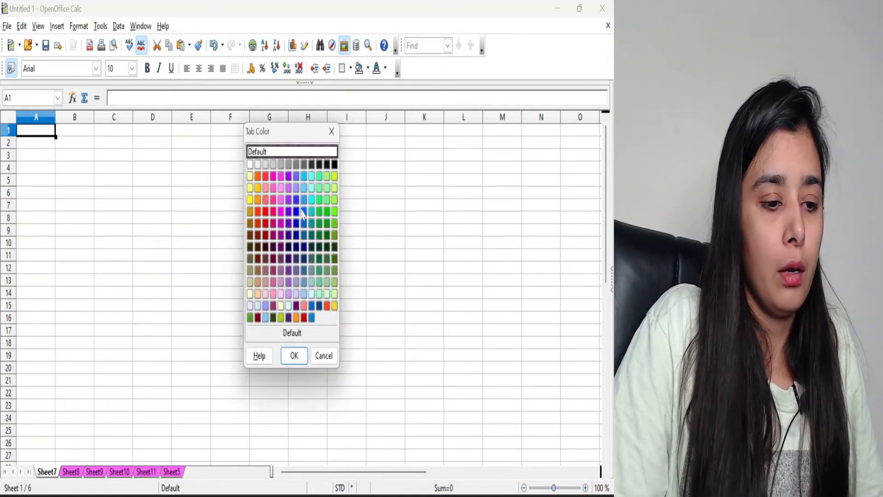
left_click(303, 199)
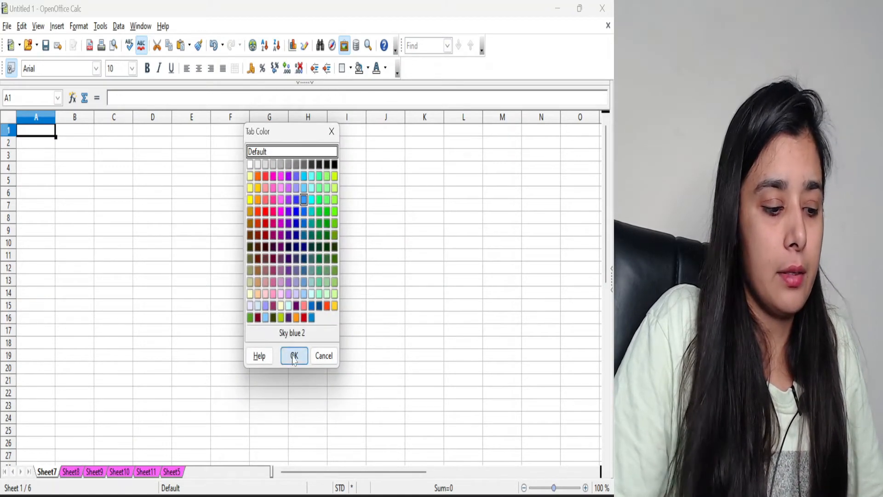
left_click(294, 356)
double_click(211, 472)
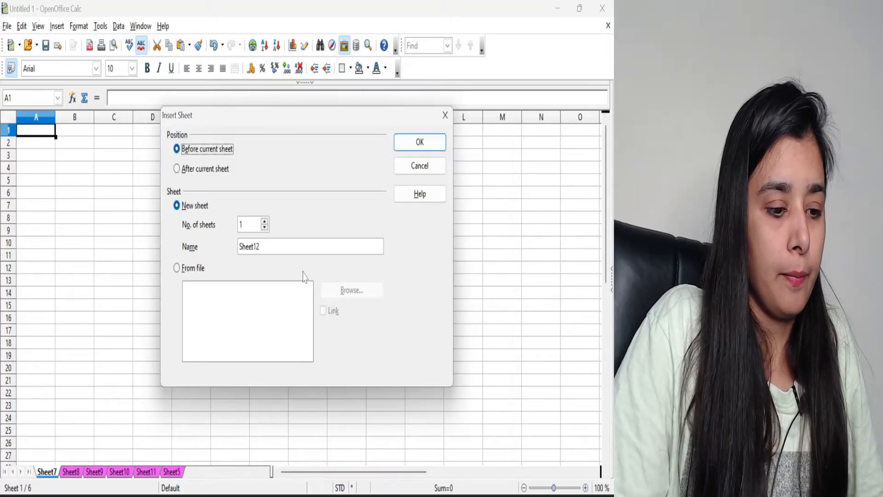
left_click(445, 115)
left_click(230, 355)
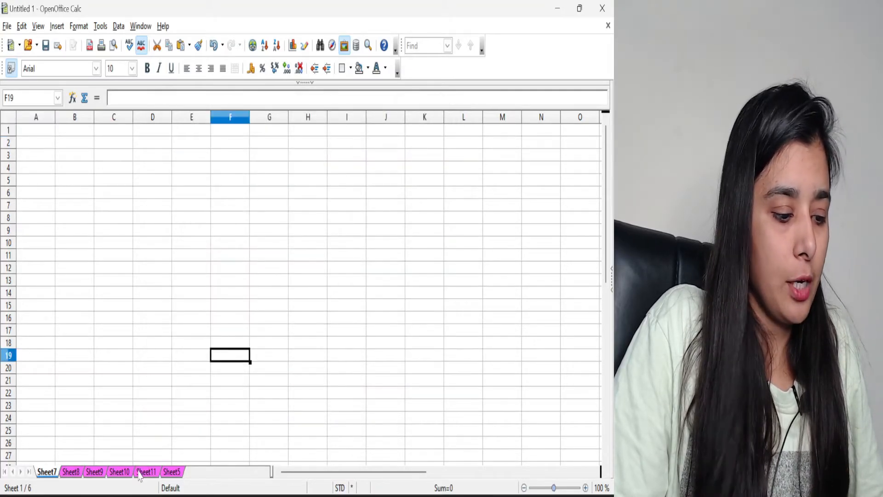
Set the tab color of Sheet11 to Yellow 2
left_click(139, 475)
right_click(140, 475)
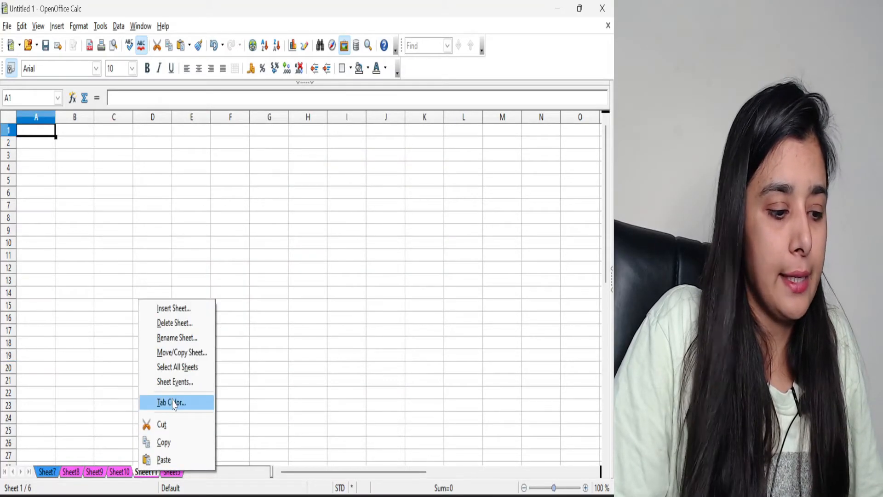
left_click(173, 403)
left_click(250, 199)
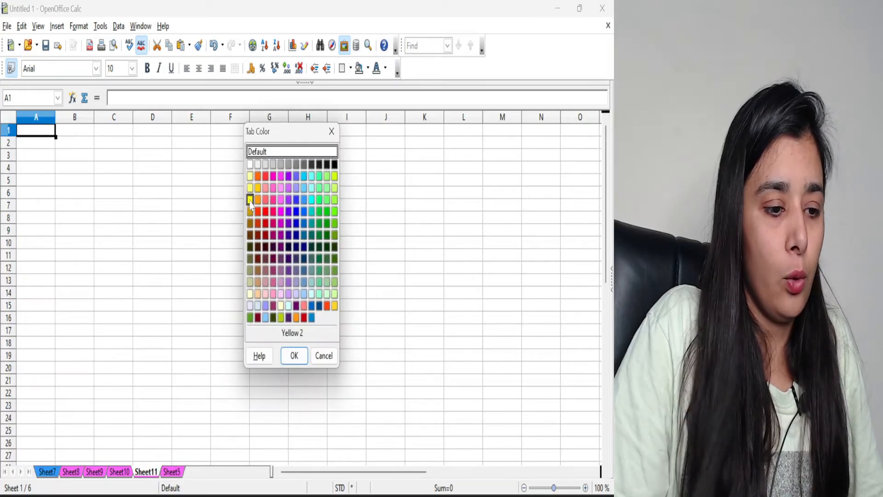
left_click(293, 355)
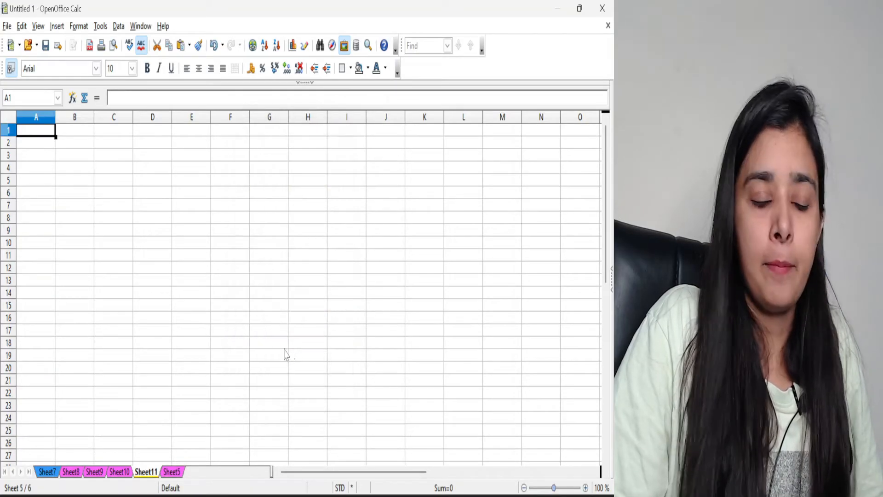
left_click(269, 343)
left_click(121, 474)
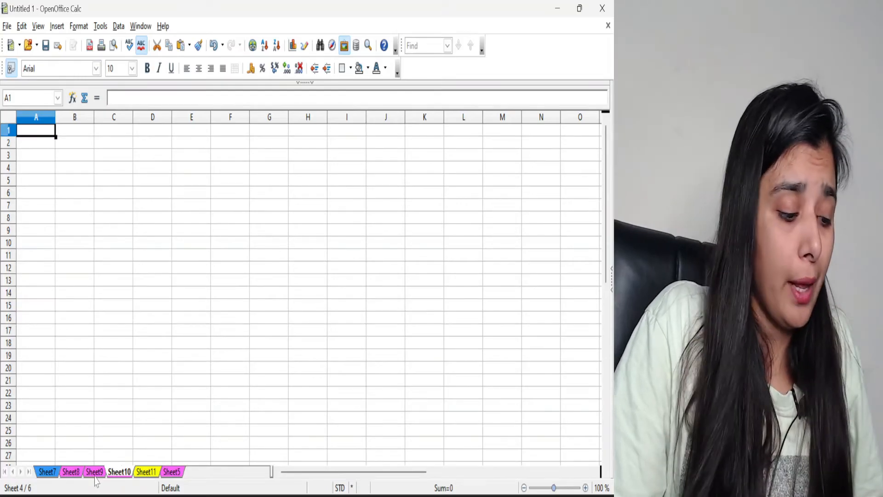
right_click(96, 473)
left_click(225, 317)
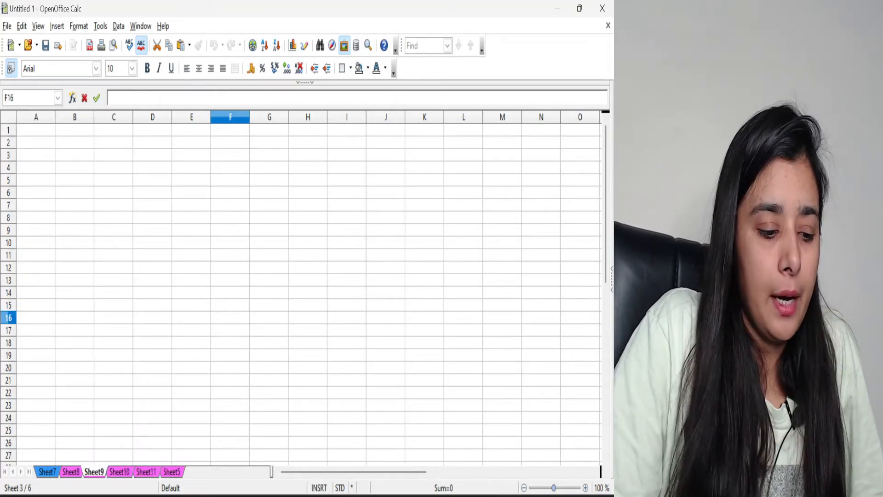
Switch to the PowerPoint presentation and color the slide's first two topics, on multiple sheets and inserting, renaming and deleting sheets, red
mouse_move(287, 490)
left_click(328, 446)
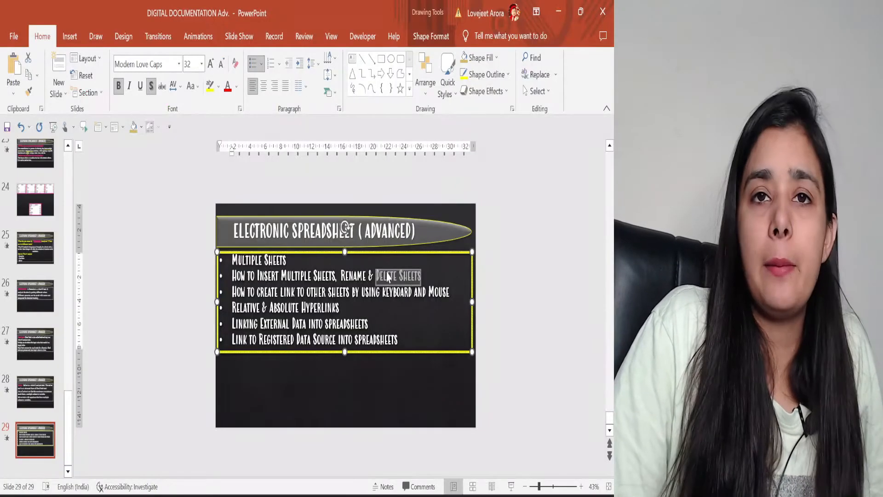
mouse_move(233, 262)
left_mouse_down()
mouse_move(273, 269)
mouse_move(231, 276)
left_mouse_up()
scroll(231, 276, "up", 4)
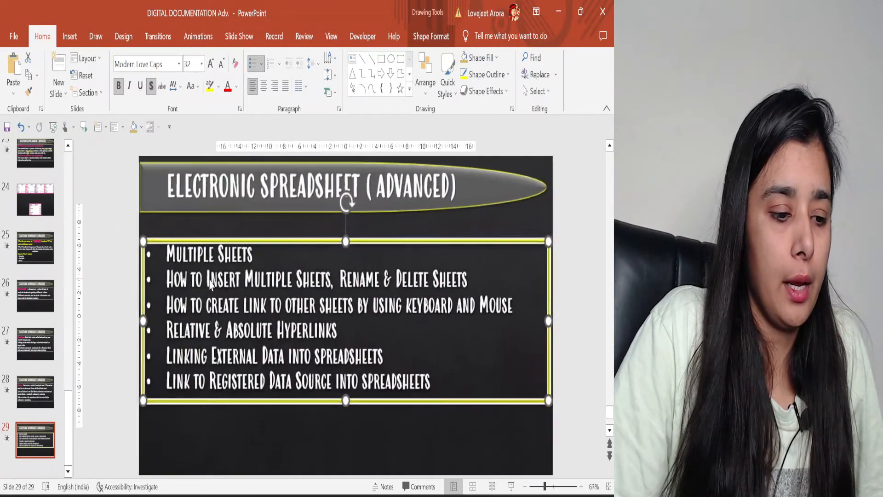
left_click_drag(136, 239, 489, 285)
left_click(497, 257)
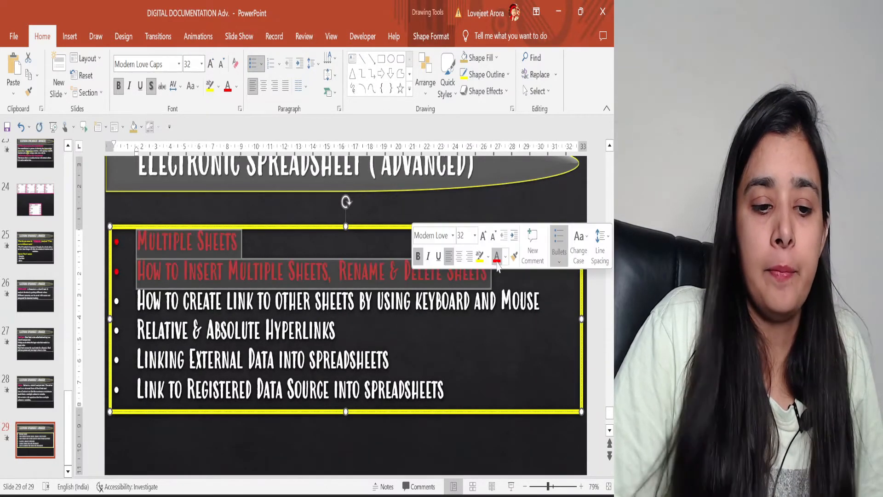
left_click(263, 440)
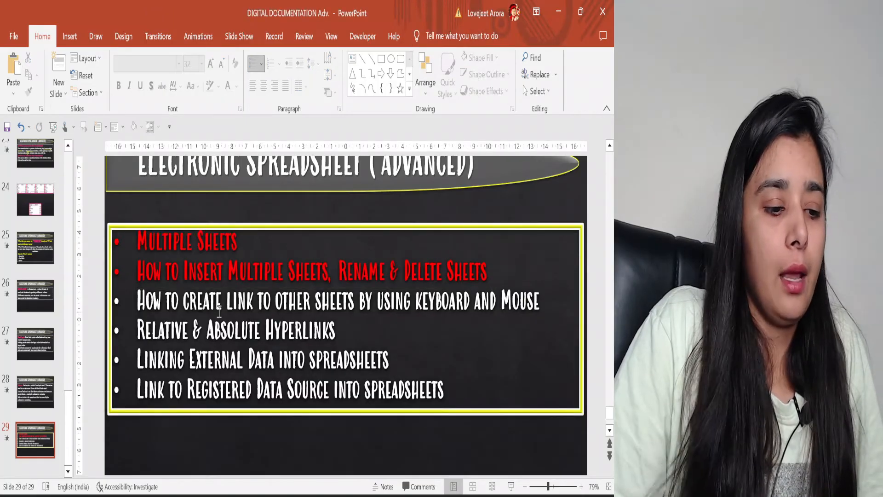
left_click_drag(226, 297, 268, 302)
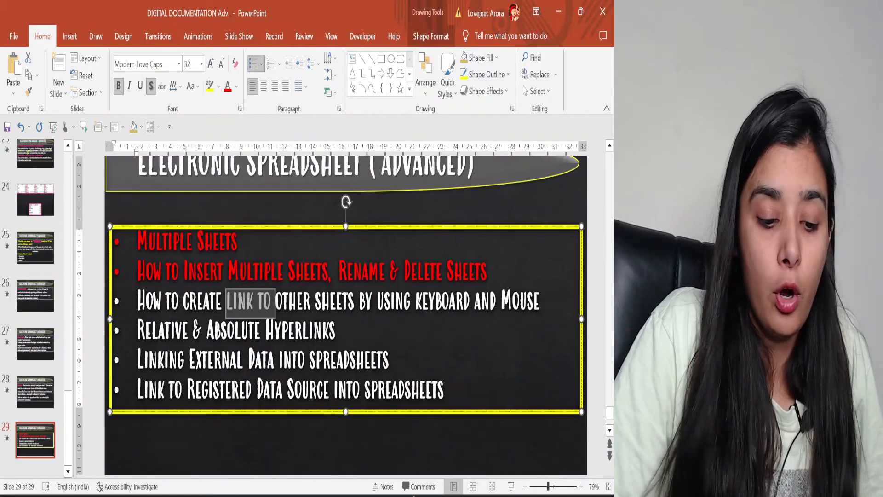
Switch back to the OpenOffice Calc spreadsheet and enter 100 in cell A1 of Sheet7
key("alt+Tab")
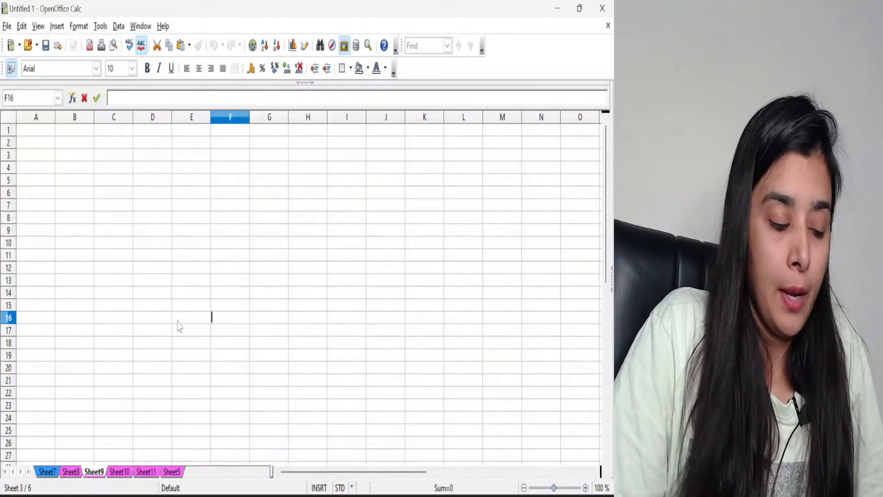
left_click(44, 471)
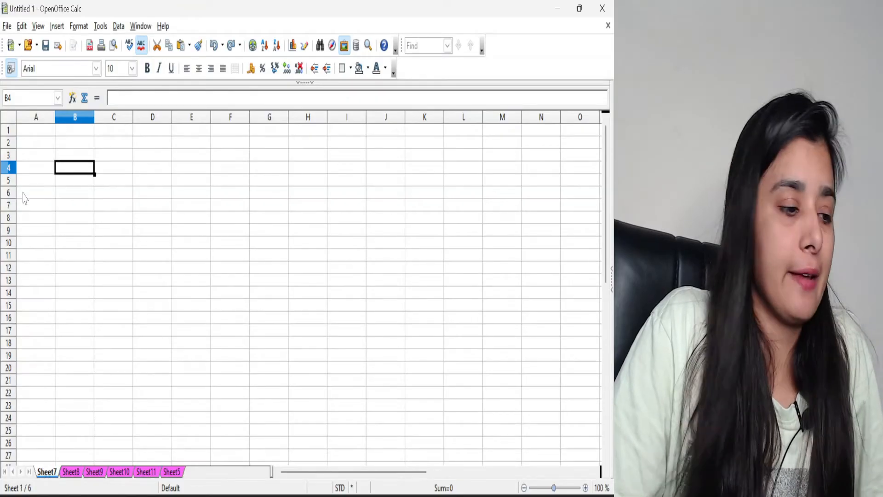
scroll(39, 175, "up", 5)
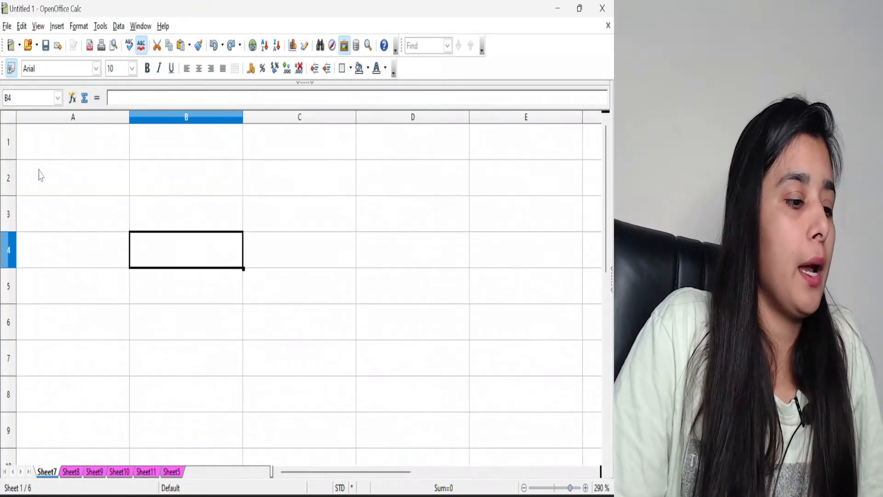
scroll(39, 175, "up", 3)
left_click(68, 144)
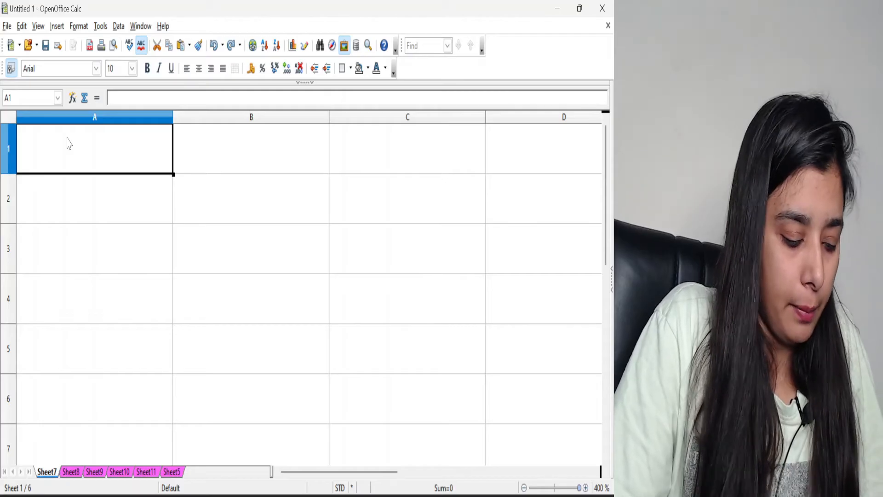
type("100")
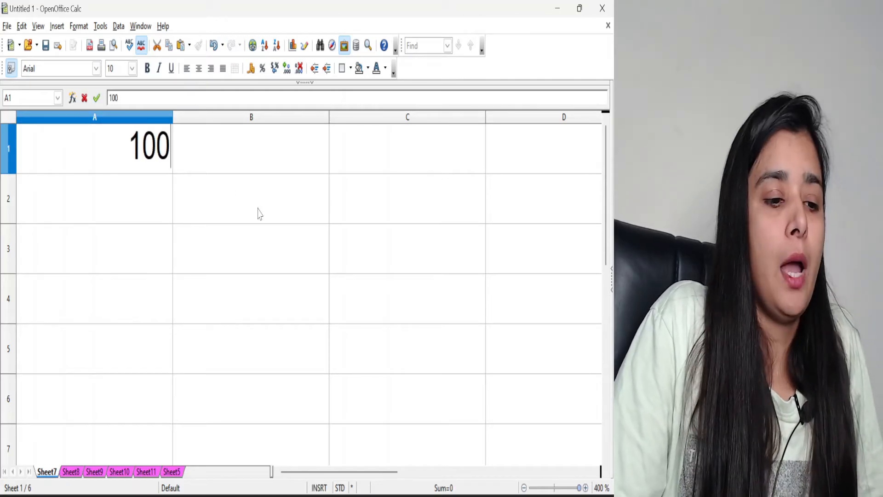
Enter the formula =A1 in cell B2 to link it to cell A1, and review the formula
left_click(259, 213)
type("=")
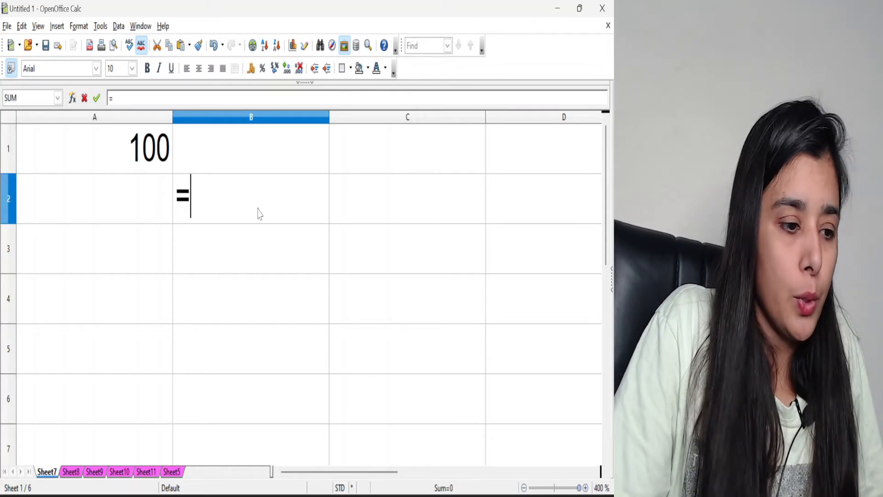
left_click(162, 163)
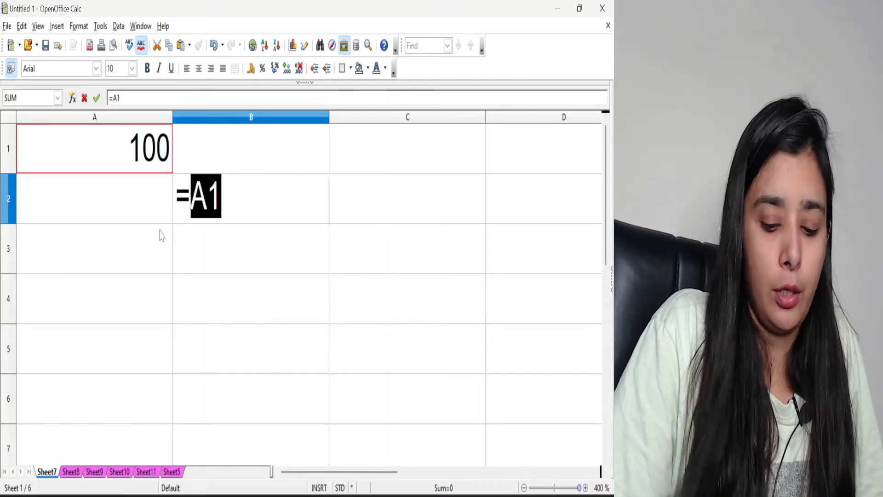
key("Return")
left_click(149, 257)
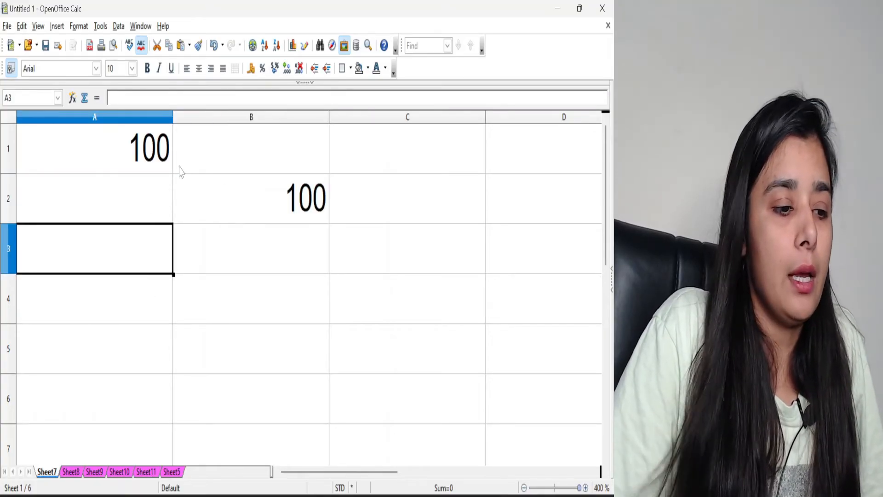
left_click(276, 208)
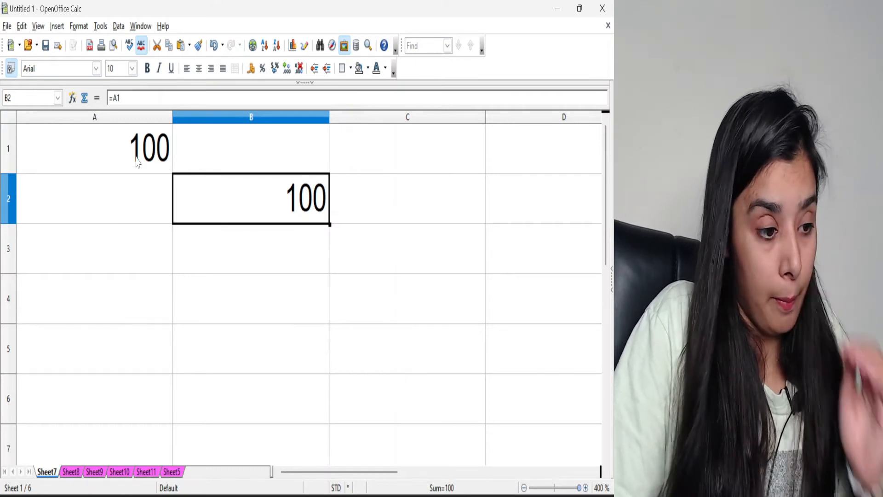
Change the value in cell A1 to 56 to test the linked cell B2
left_click(137, 162)
type("56")
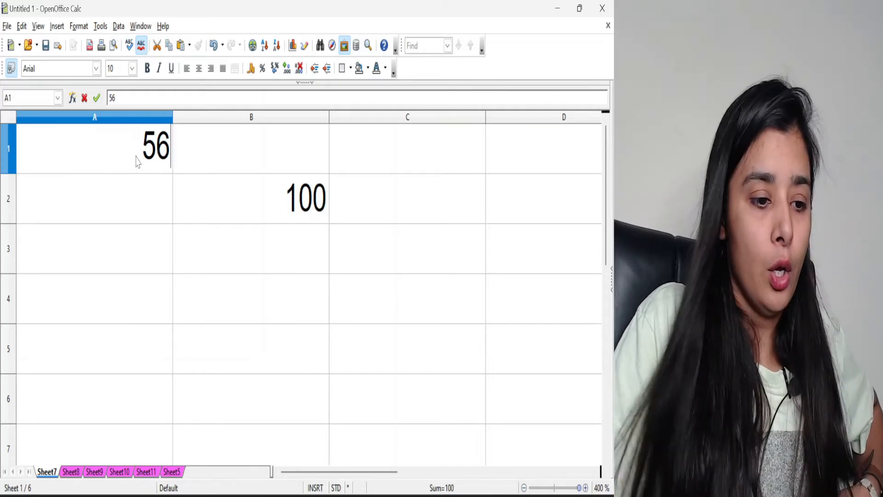
key("Return")
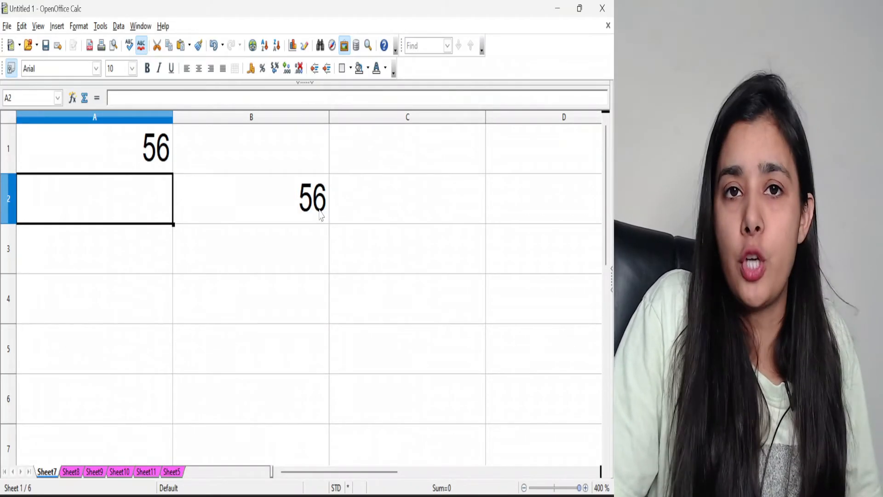
Enter 100 in cell A4 and link cell C3 to it with the formula =A4
left_click(141, 286)
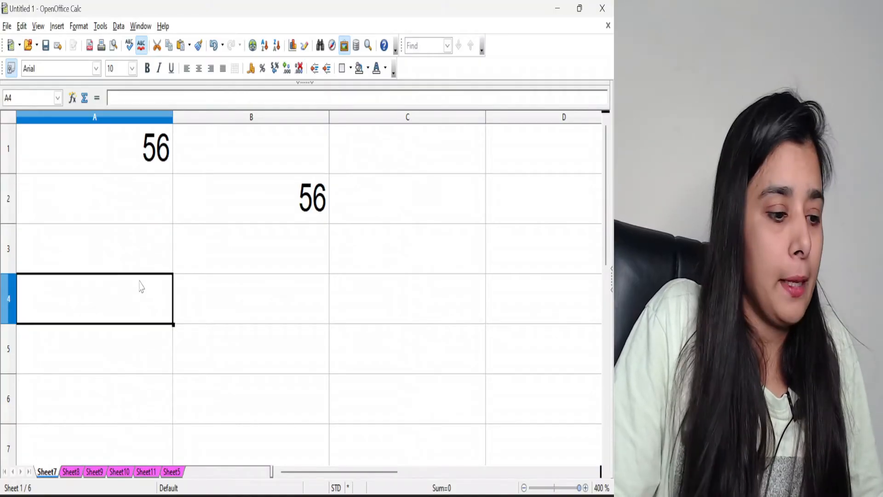
type("100")
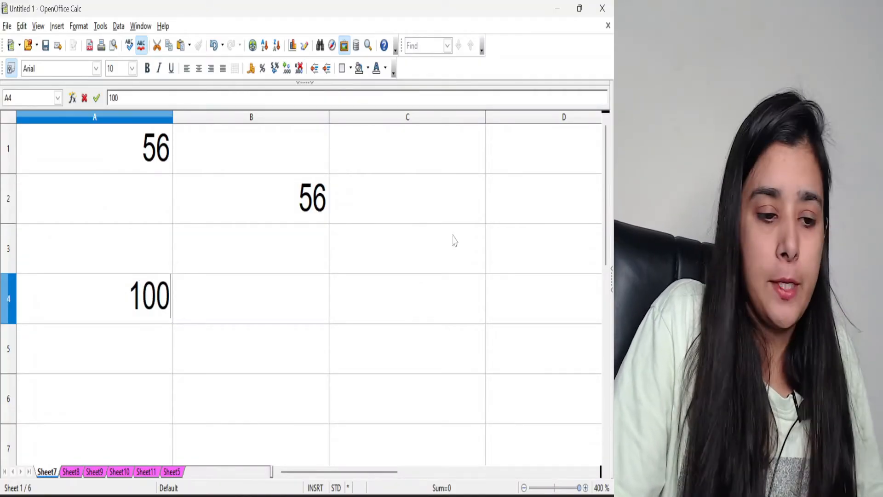
left_click(458, 242)
type("=")
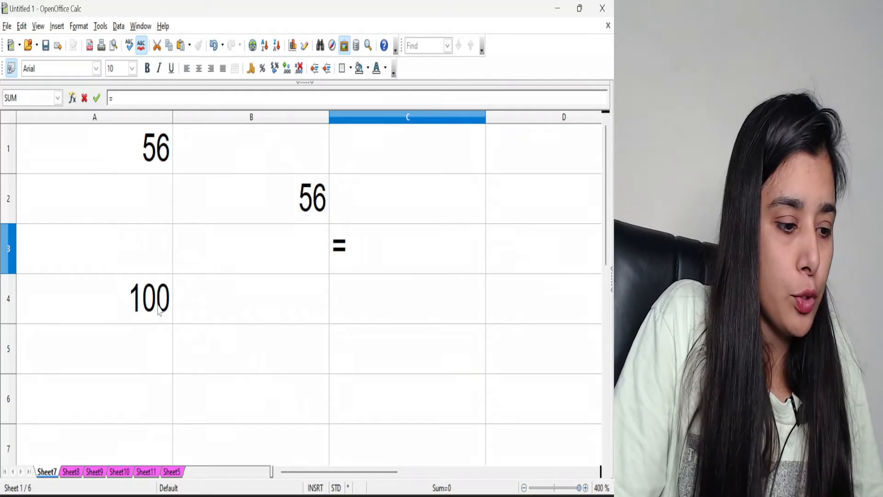
left_click(157, 303)
key("Return")
Review the reference in cell C3, and change the value in cell A4 to 90 to test the link
left_click(115, 313)
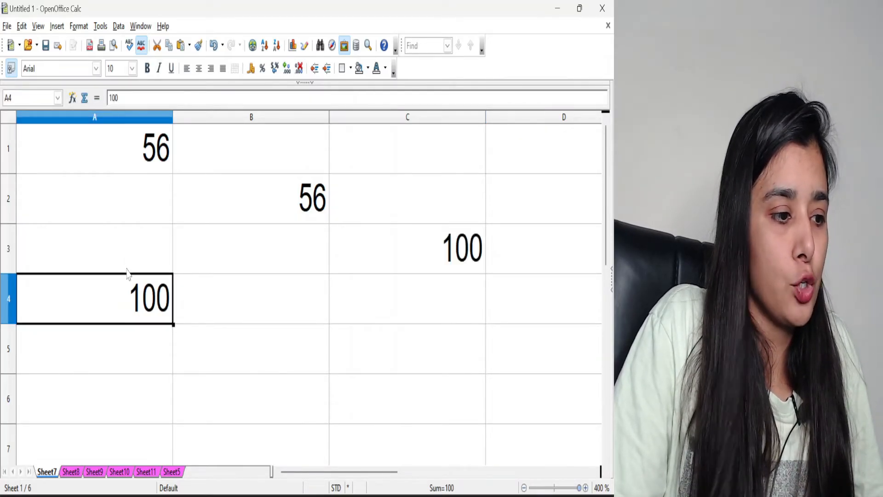
left_click(401, 244)
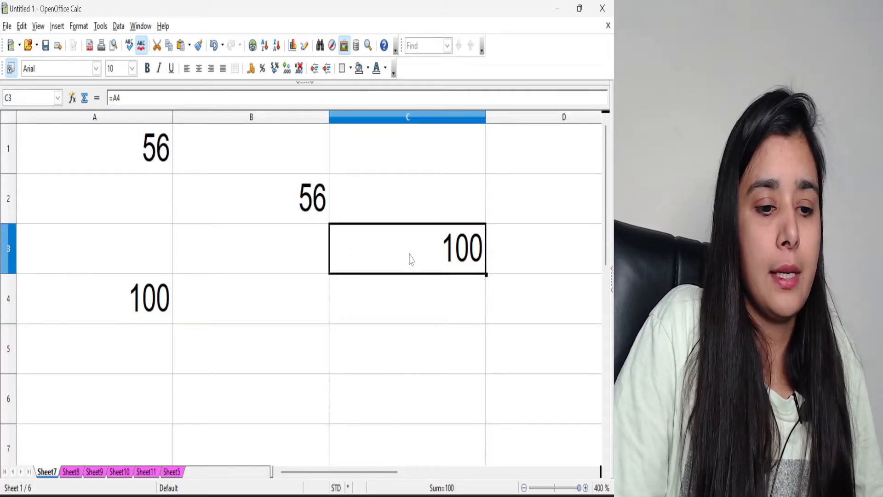
left_click(154, 308)
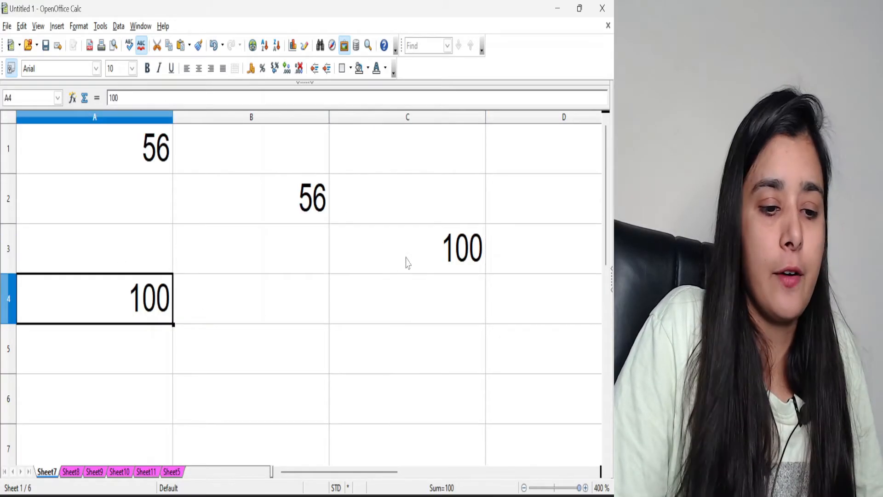
left_click(407, 261)
left_click(159, 312)
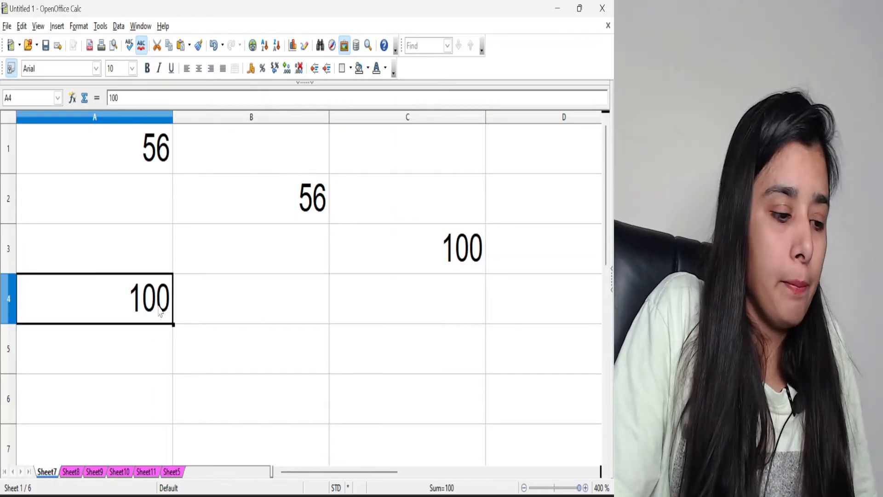
type("90")
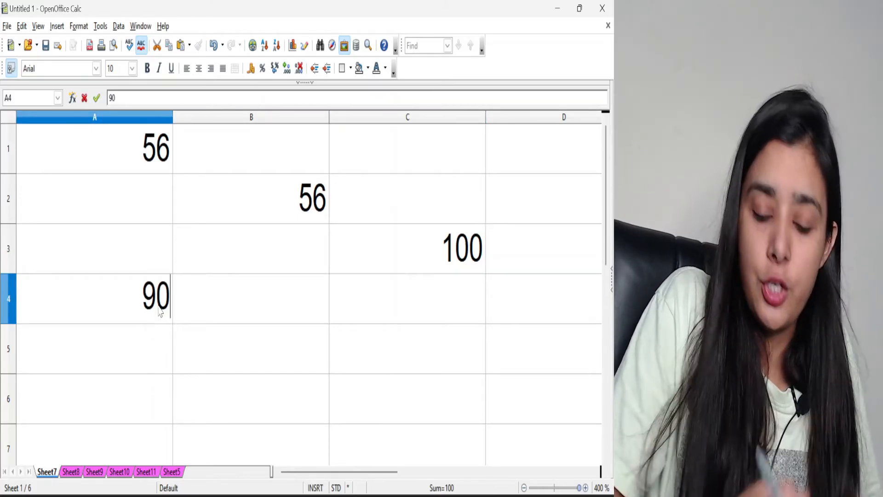
key("Return")
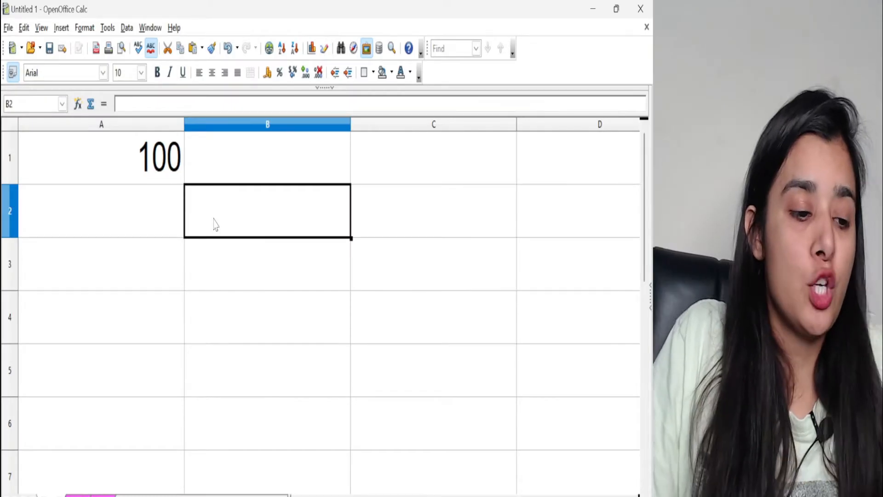
Enter 200 in cell A3 and add cells A1 and A3 in cell B2 with the formula =A1+A3
left_click(111, 282)
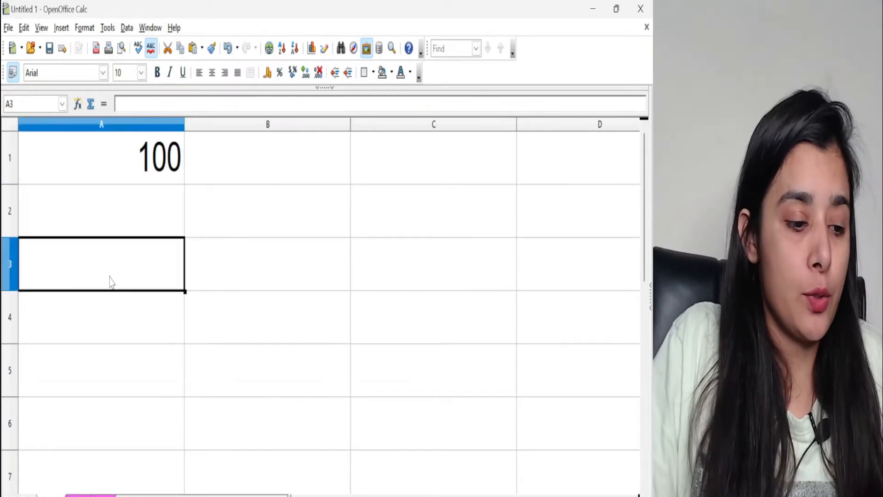
type("200")
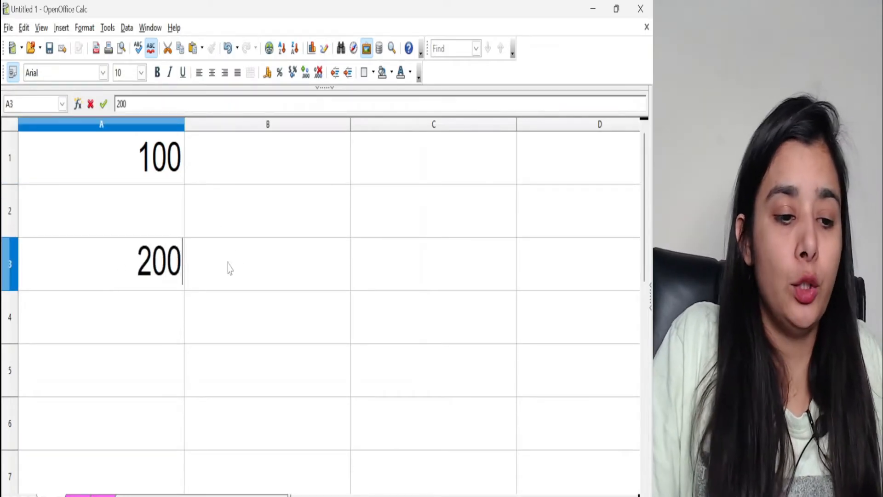
left_click(278, 220)
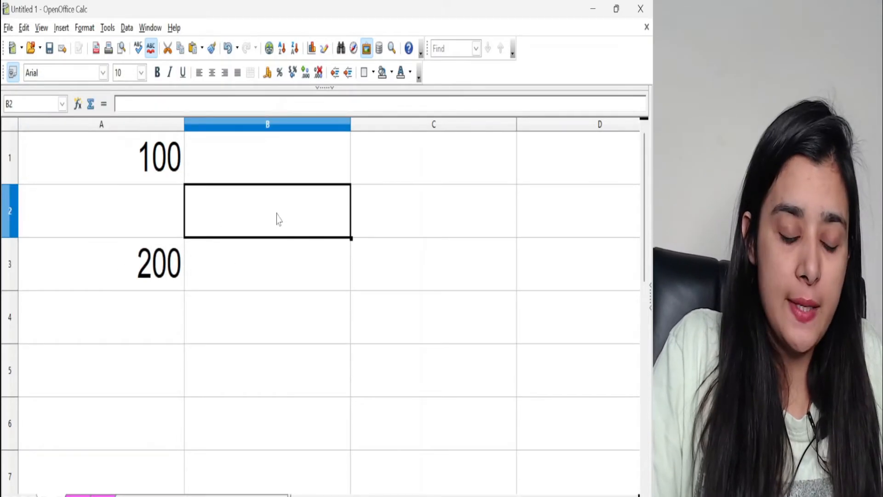
type("=")
left_click(178, 176)
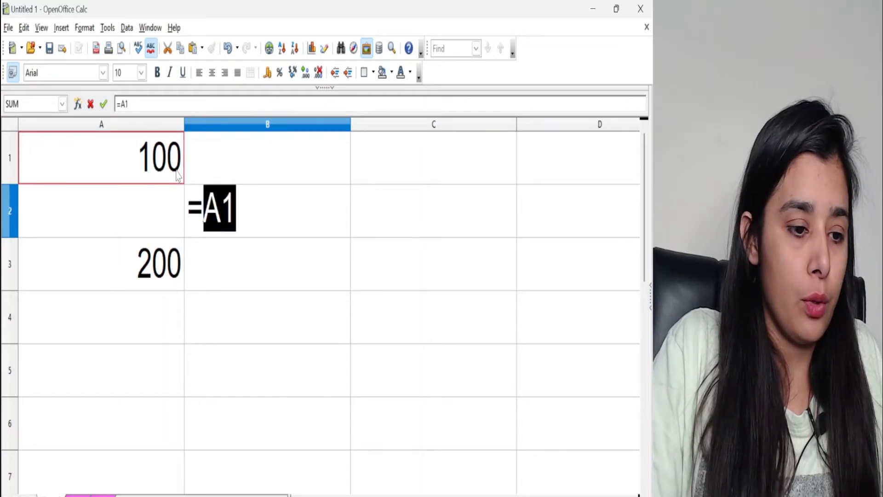
type("+")
left_click(150, 278)
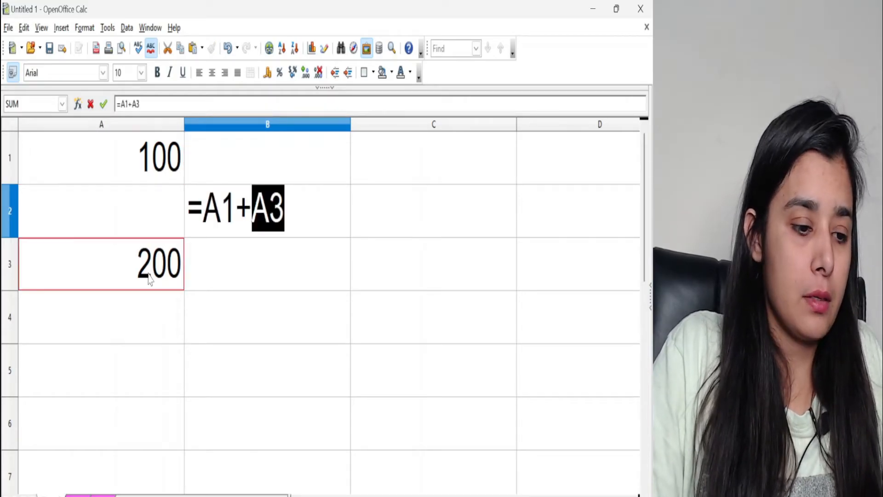
key("Return")
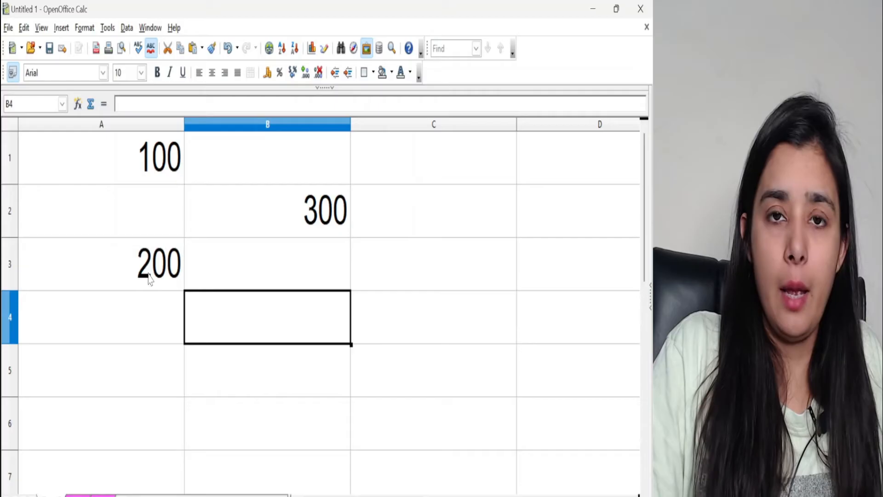
Change the value in cell A1 to 600 to test the sum formula in cell B2
left_click(131, 169)
type("600")
key("Return")
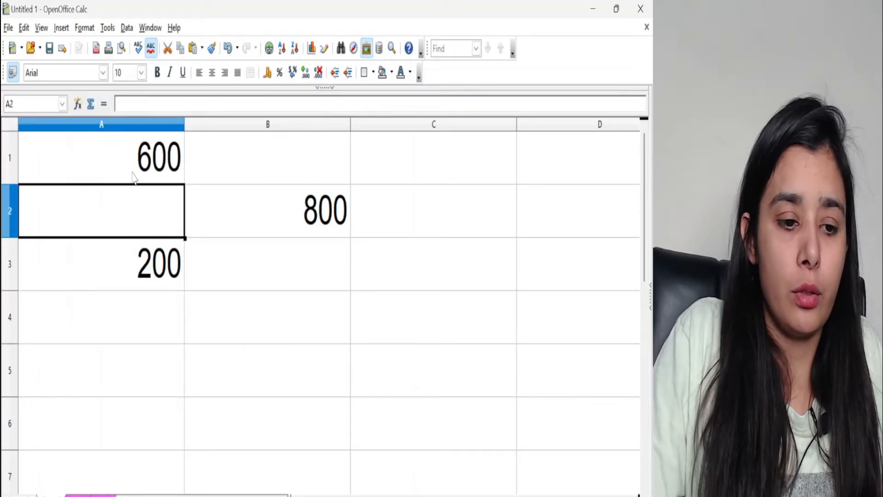
left_click(336, 214)
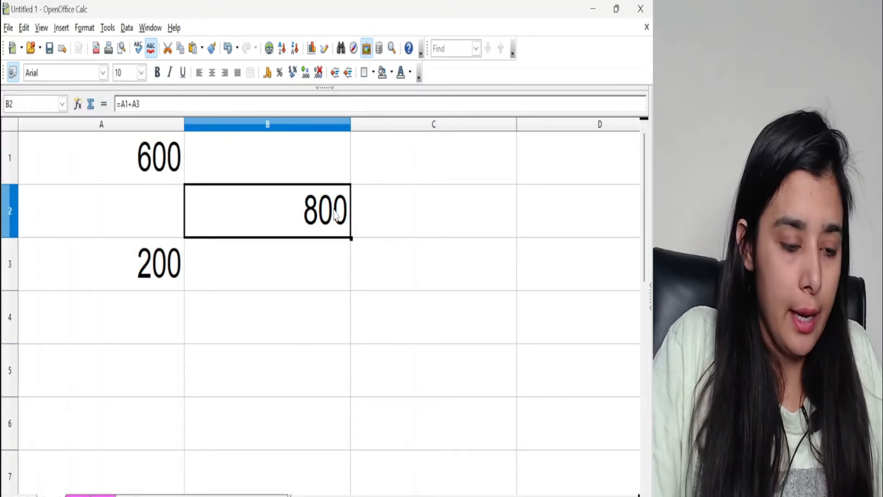
Undo the last change to cell A1, the sum formula in B2 and the entry in A3
key("ctrl+z")
key("ctrl+z")
key("ctrl+z")
key("ctrl+z")
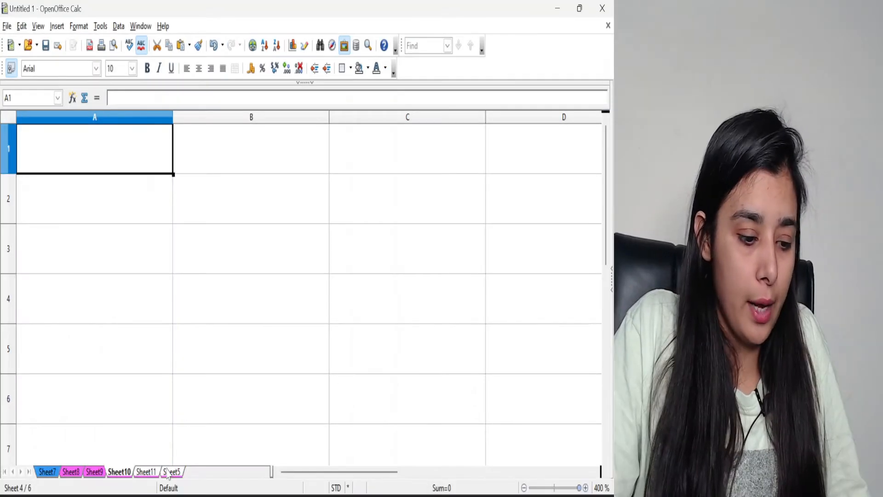
Delete the three selected sheets Sheet10, Sheet11 and Sheet5
key("Delete")
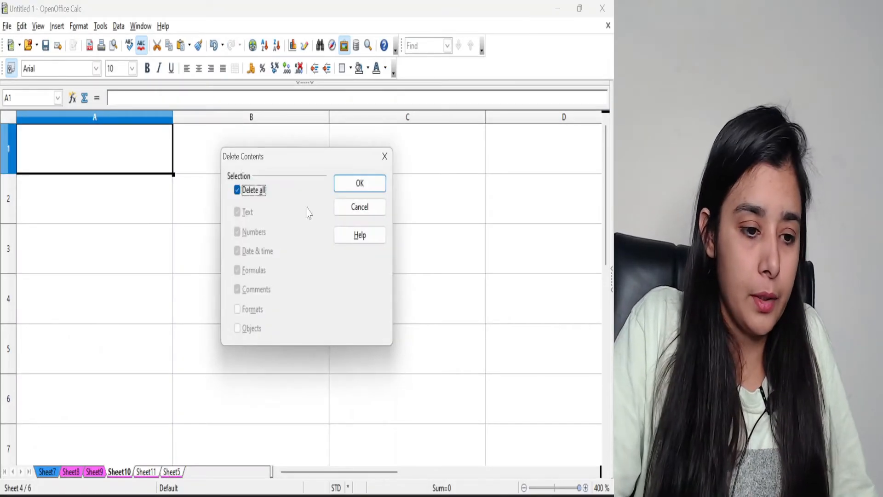
left_click(384, 157)
right_click(177, 474)
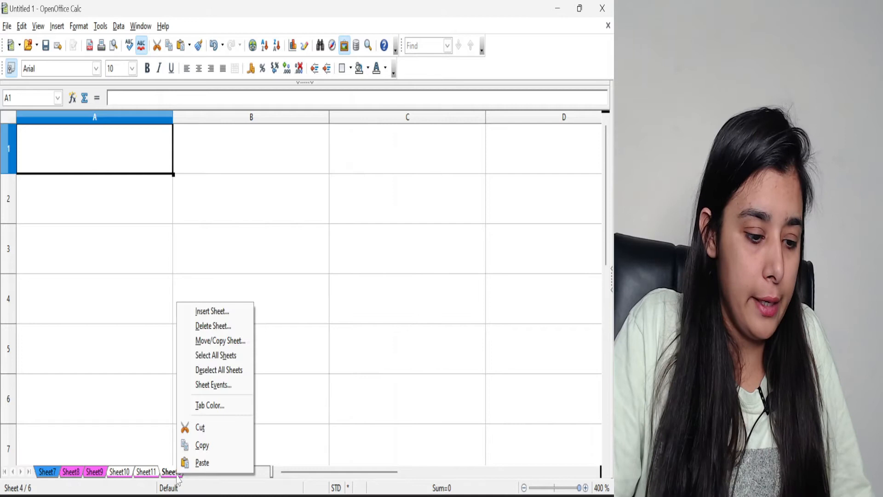
left_click(213, 325)
key("Return")
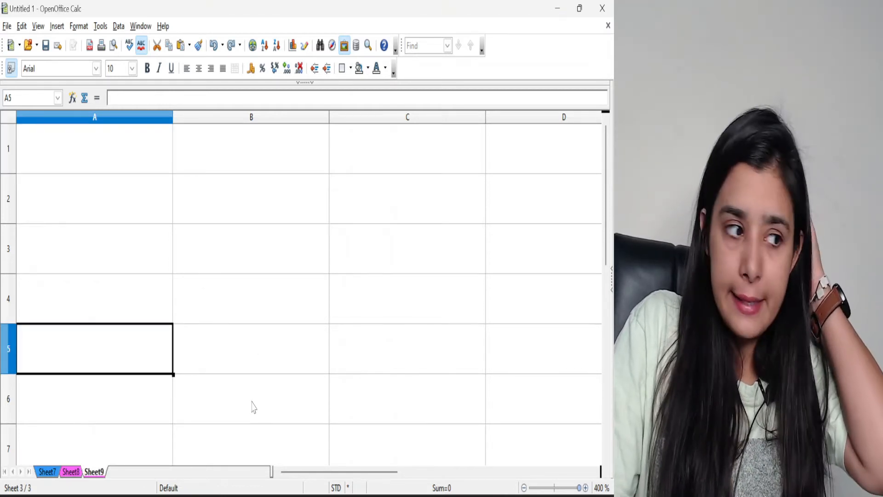
Link cell A1 of Sheet9 to cell A1 of Sheet7 with the formula =Sheet7.A1
left_click(47, 472)
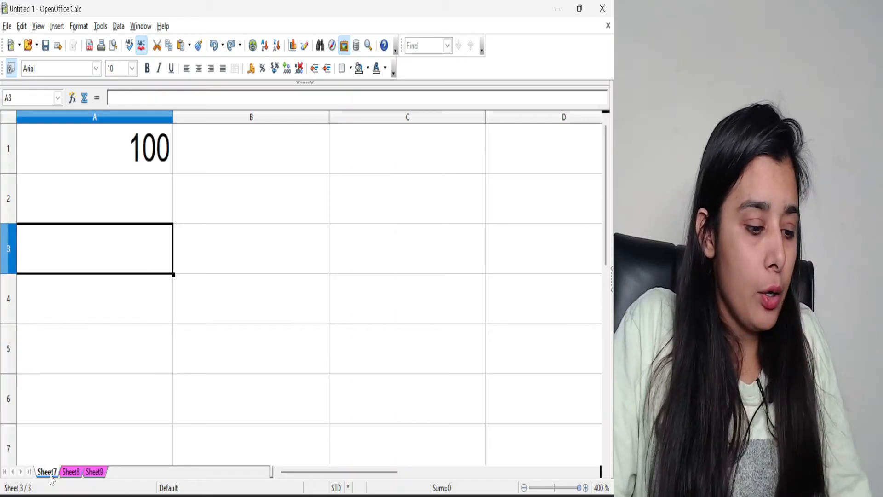
left_click(143, 171)
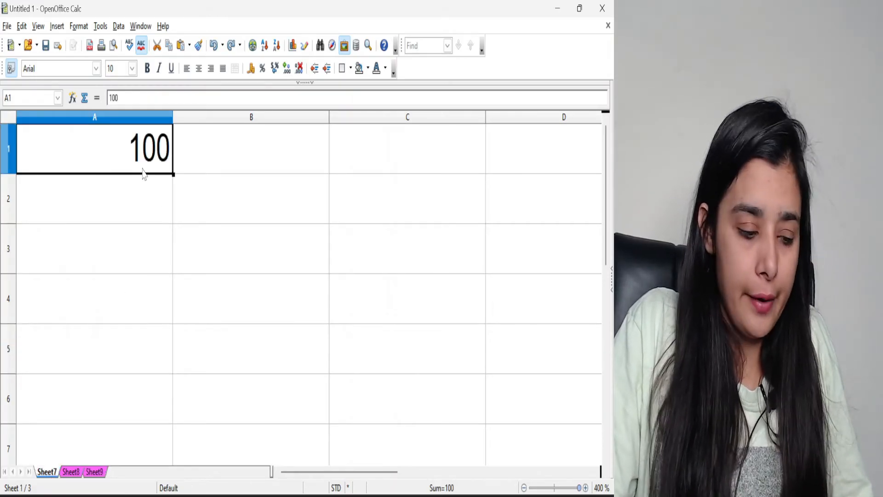
left_click(69, 473)
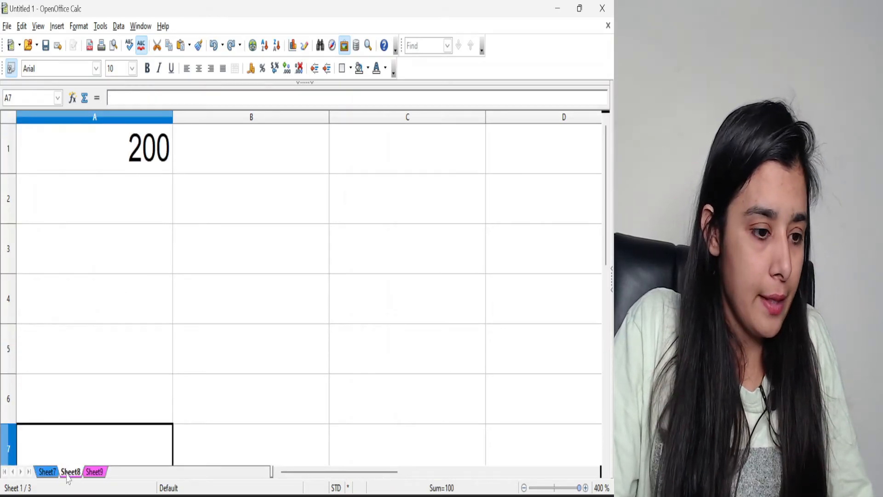
left_click(103, 477)
left_click(153, 148)
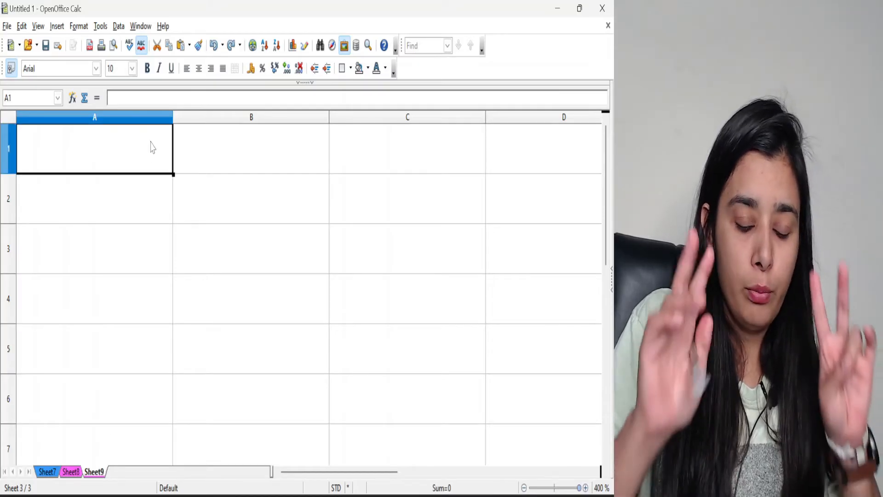
type("=")
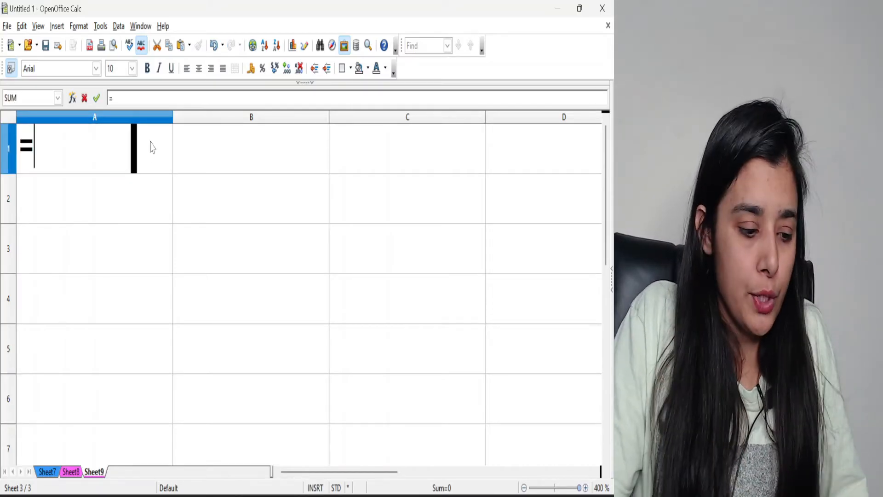
left_click(48, 472)
left_click(136, 163)
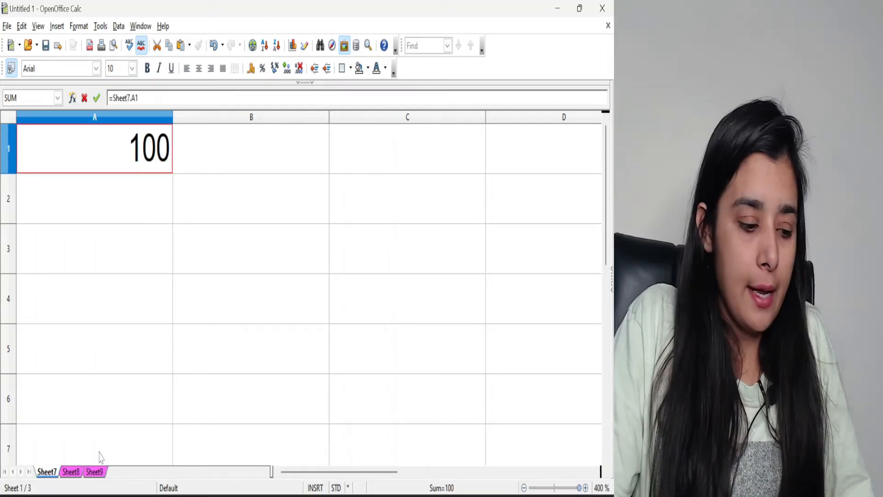
left_click(94, 474)
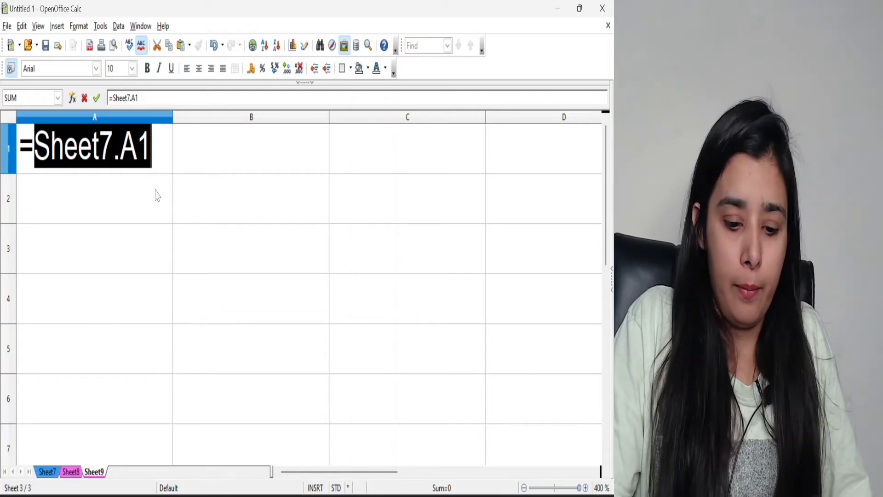
key("Return")
Extend the formula in cell A1 of Sheet9 to =Sheet7.A1+Sheet8.A1 and review the source sheets
left_click(54, 474)
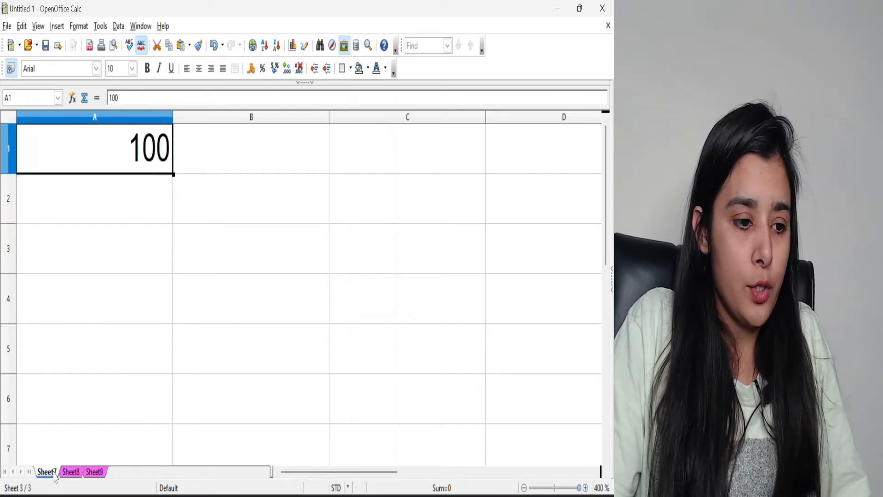
left_click(102, 473)
left_click(152, 151)
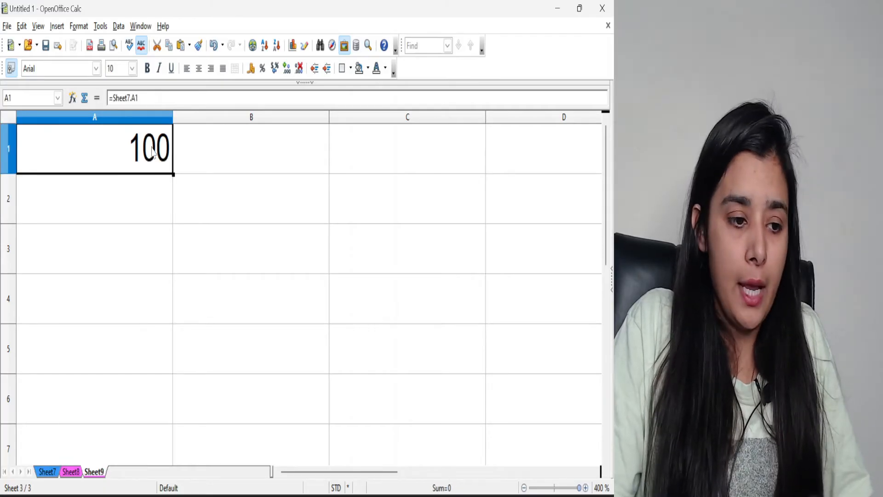
double_click(153, 152)
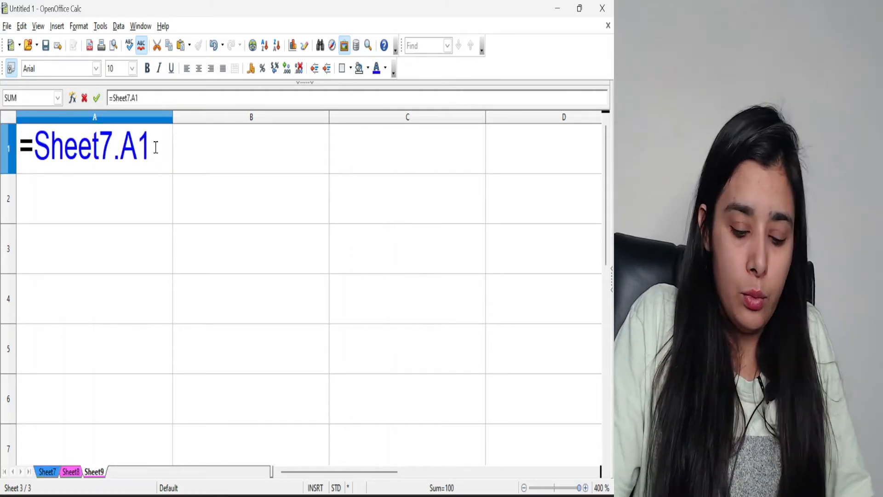
type("+")
left_click(72, 470)
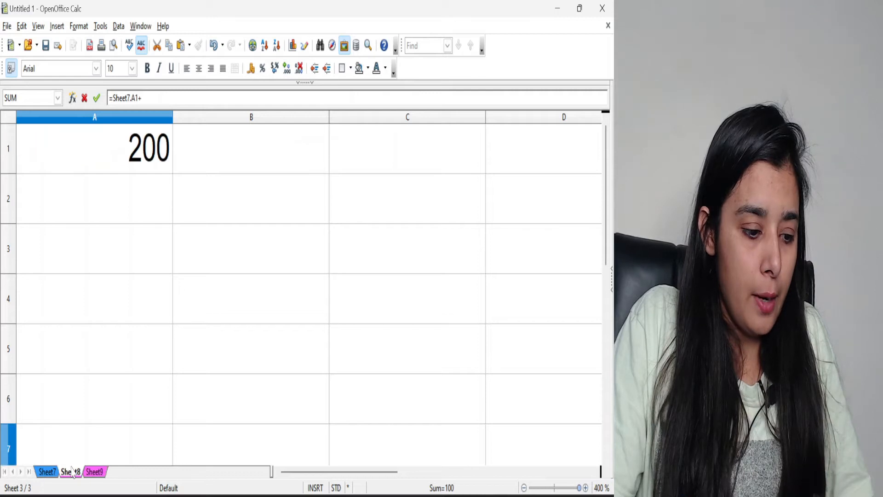
left_click(139, 162)
left_click(95, 472)
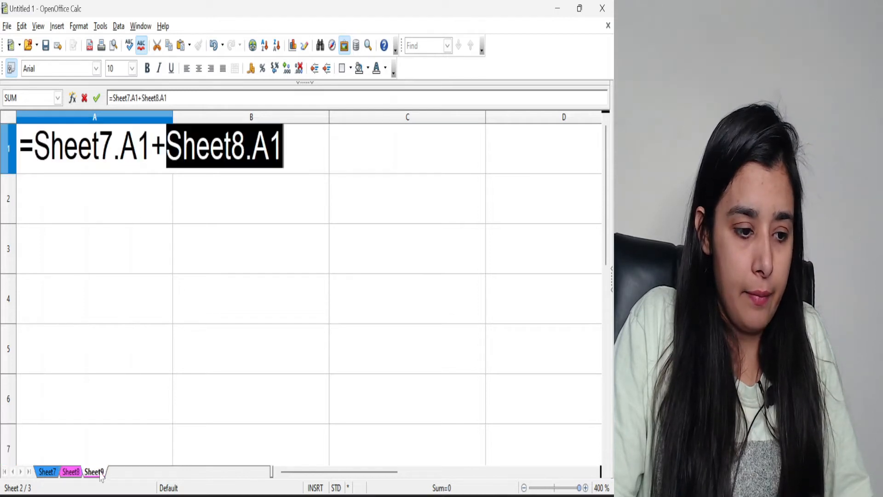
key("Return")
left_click(70, 472)
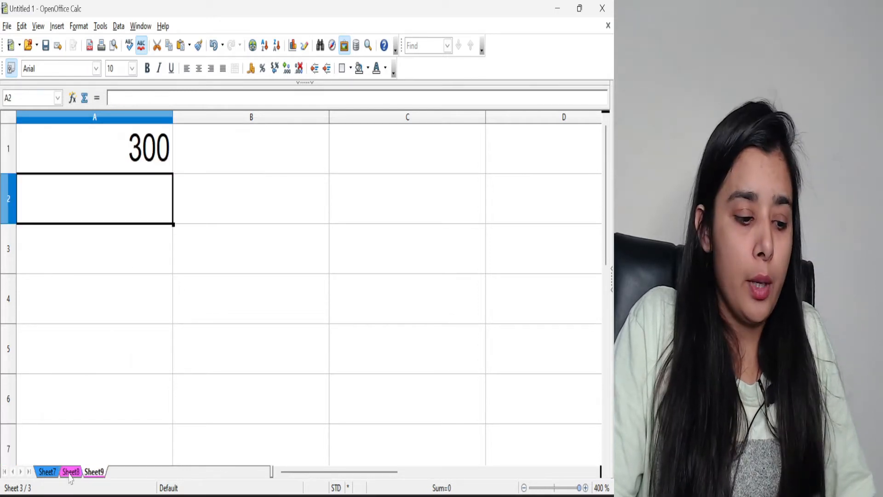
left_click(47, 471)
left_click(96, 472)
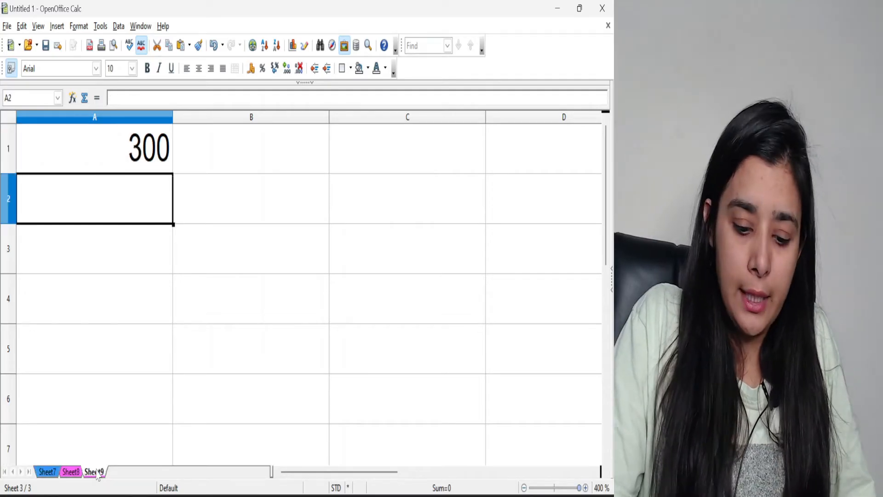
Enter the formula =Sheet7.A1+Sheet8.A1 in cell A2 of Sheet9 and compare it with the formula in cell A1
type("=sheet")
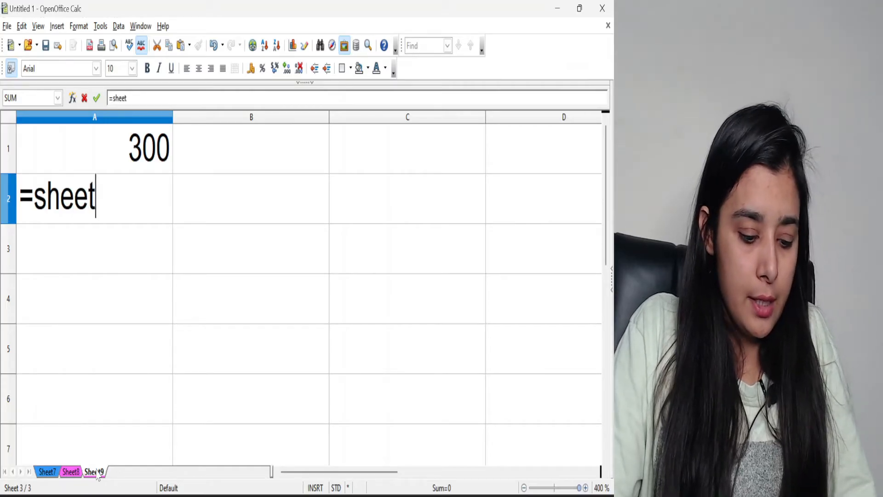
type("7.A")
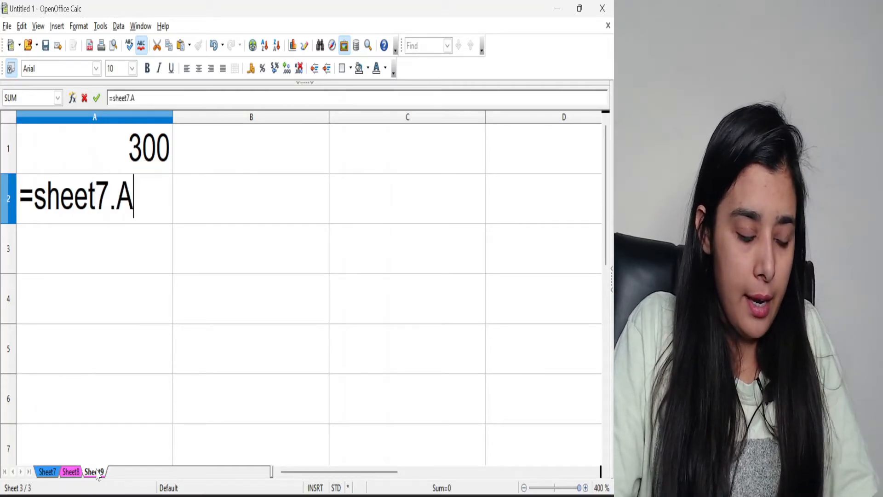
type("1+sheet")
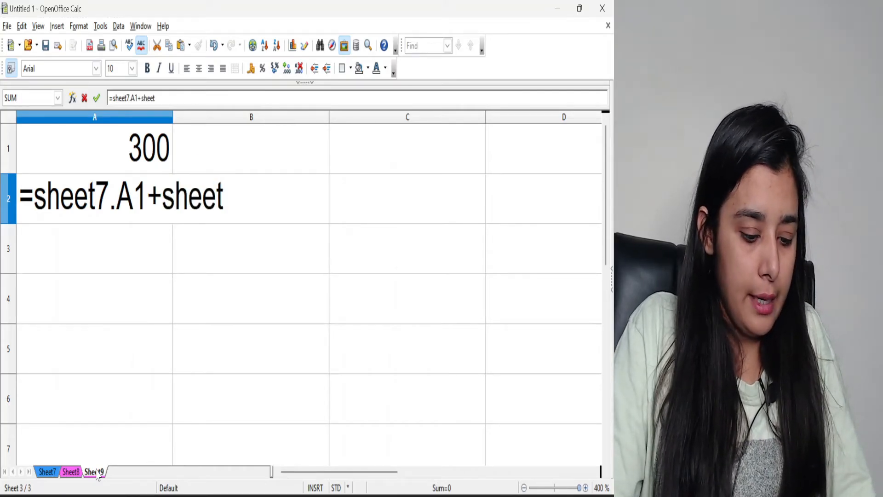
type("8.")
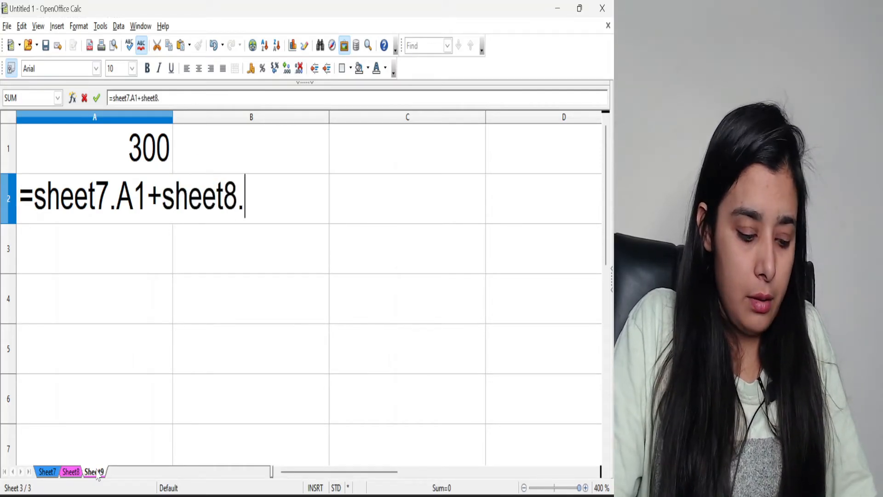
type("A1")
key("Return")
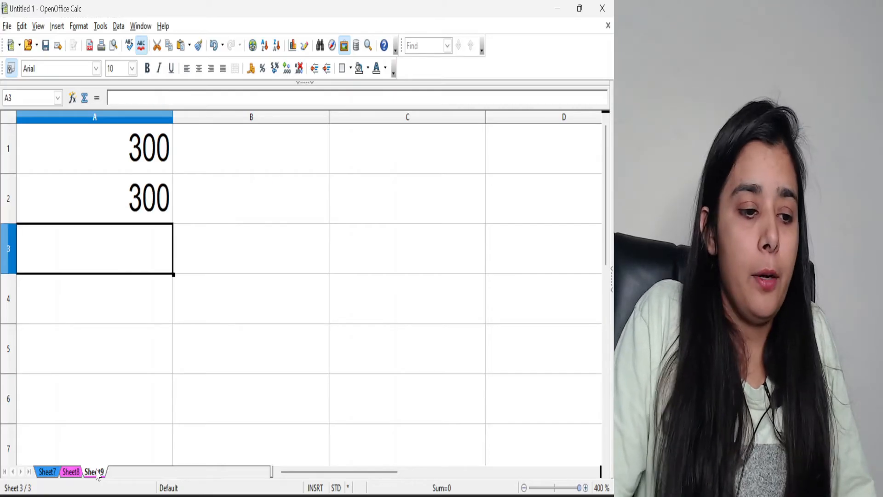
left_click(134, 215)
left_click(136, 167)
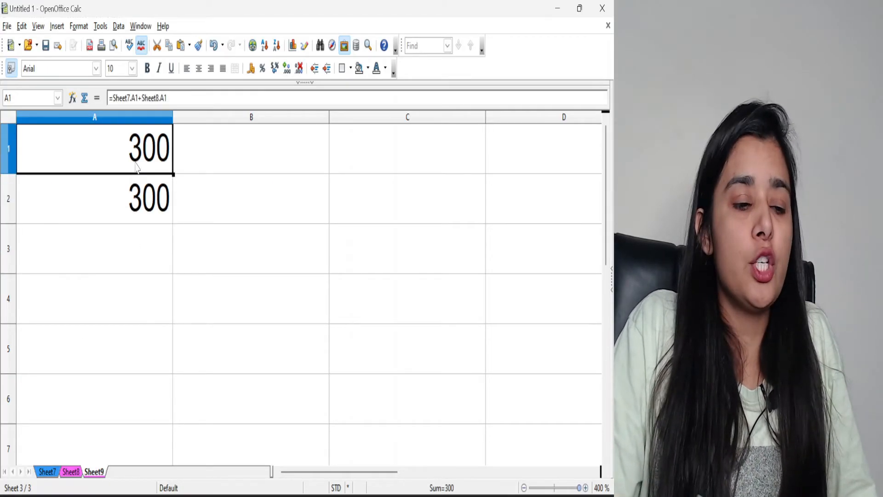
left_click(132, 214)
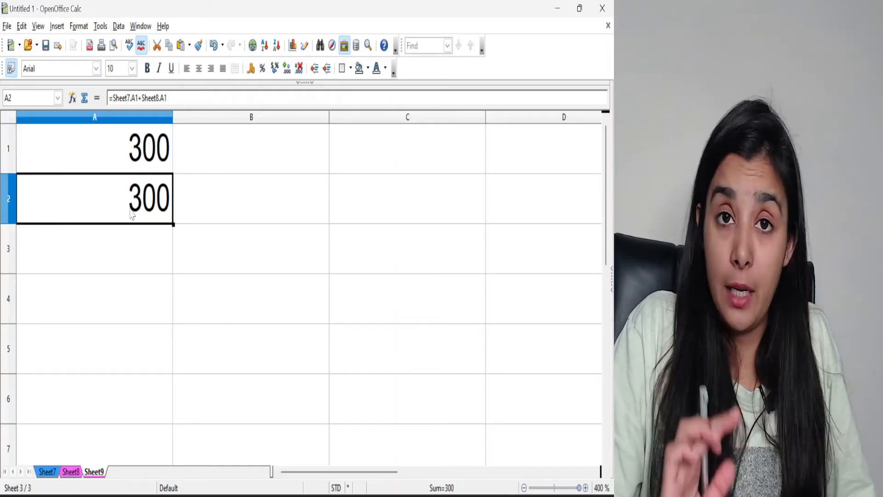
left_click(142, 148)
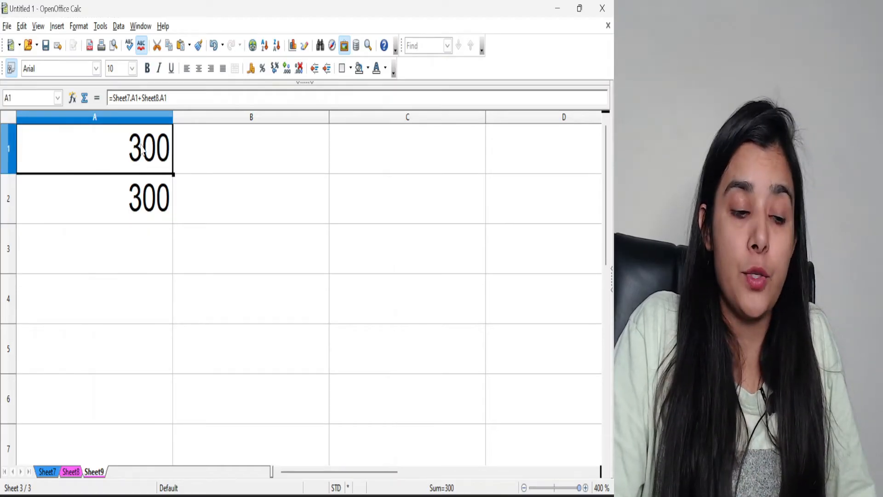
Enter 900 in cell A2 of Sheet7 and 80 in cell C3 of Sheet8
left_click(48, 471)
left_click(153, 210)
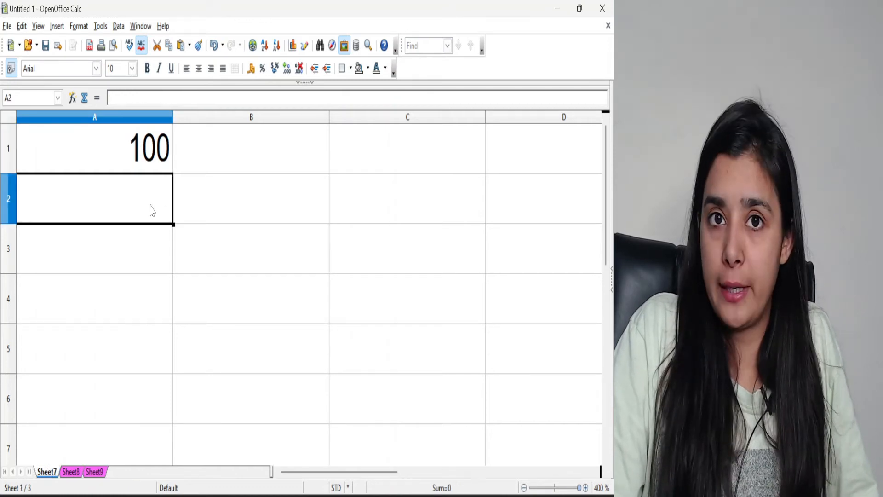
type("900")
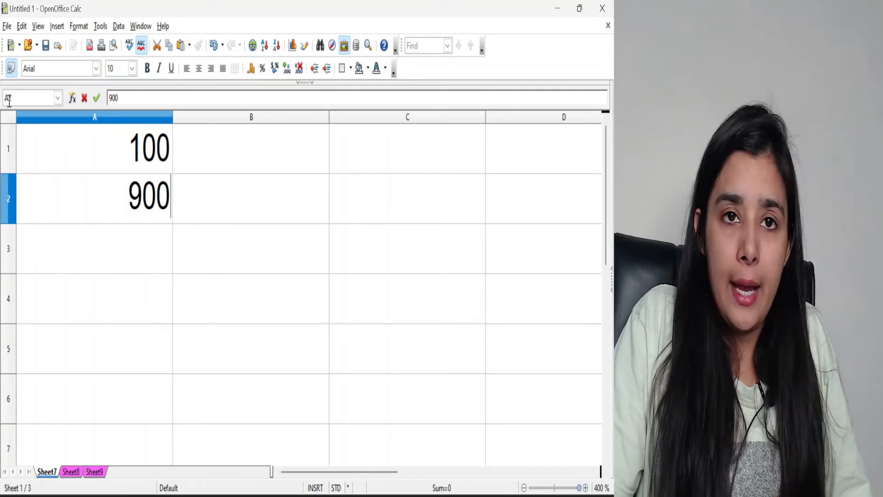
left_click(72, 472)
left_click(362, 244)
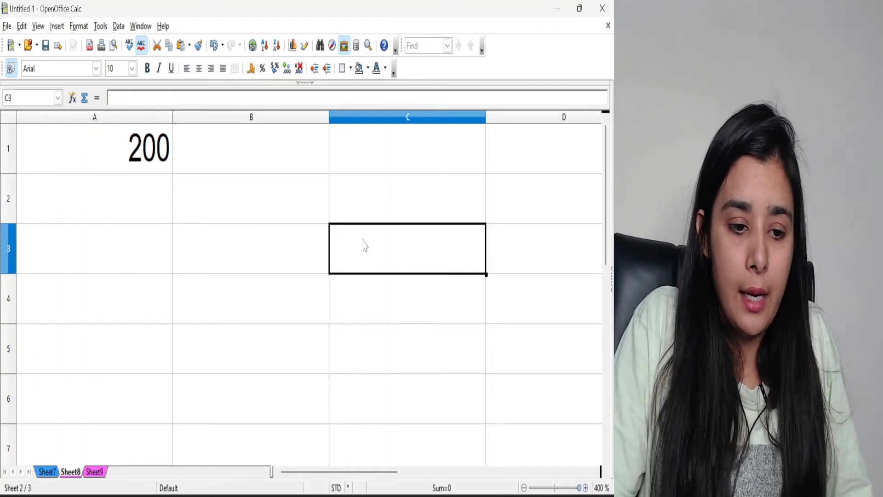
type("80")
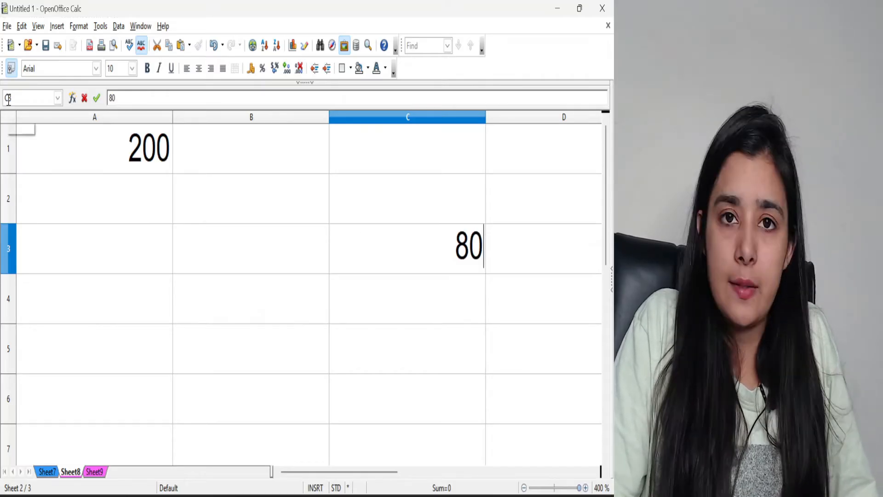
Link cell B3 of Sheet9 to cell A2 of Sheet7 with the formula =Sheet7.A2
left_click(102, 474)
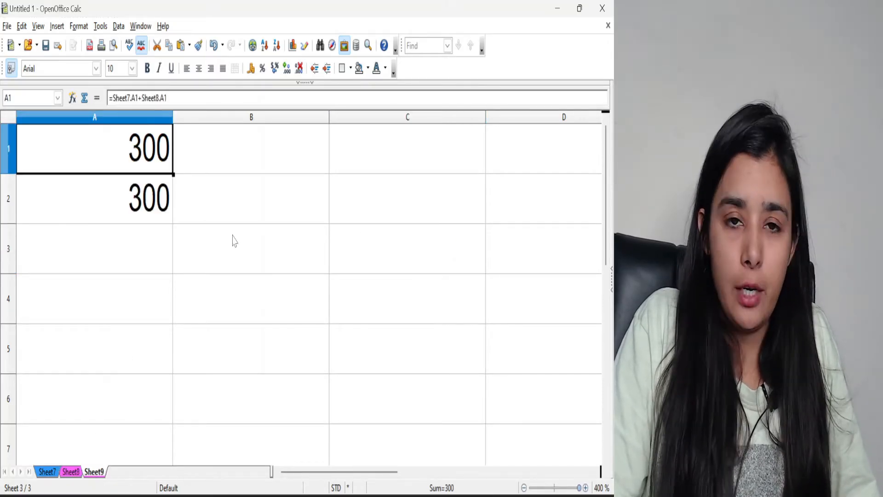
left_click(234, 252)
type("=")
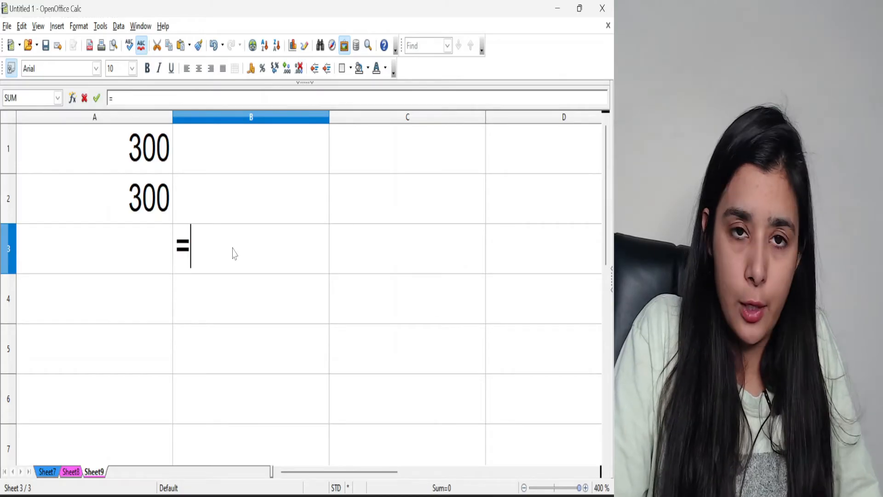
type("sheet7")
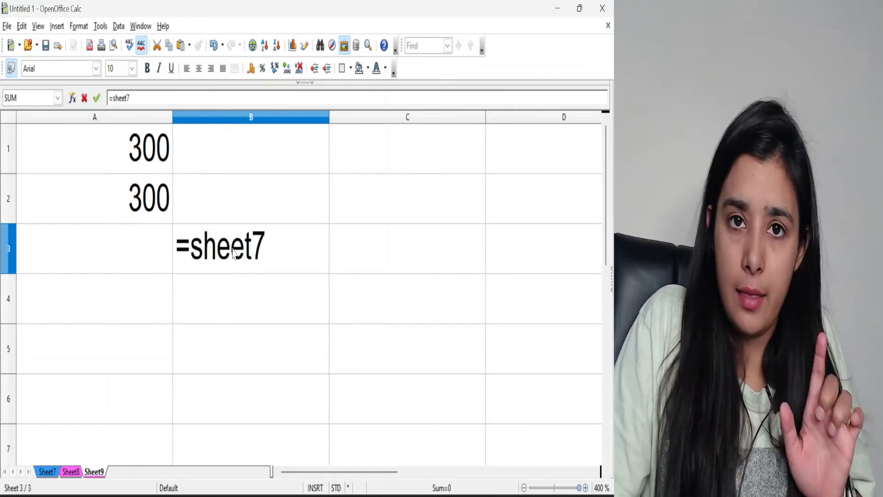
type(".a2")
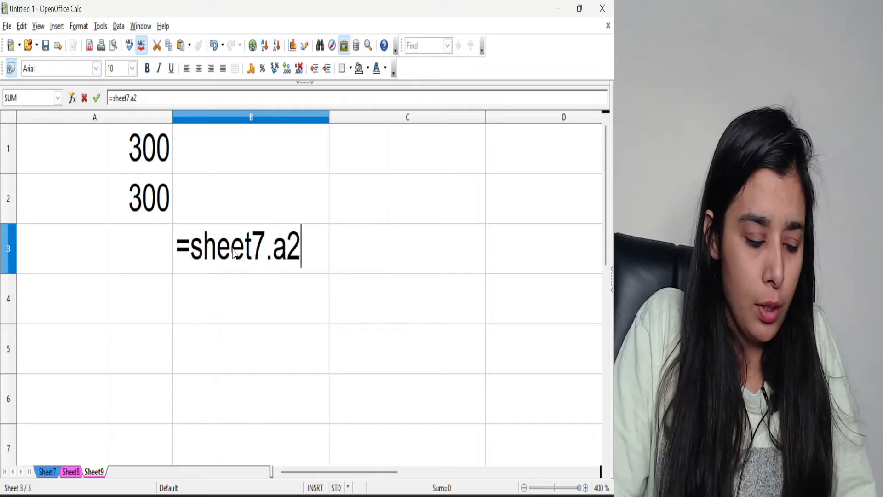
key("Return")
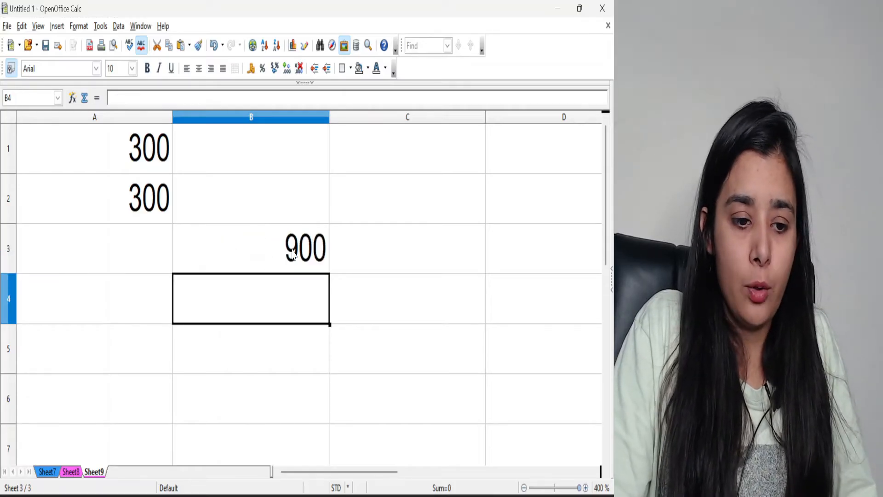
Extend the formula in cell B3 of Sheet9 to =Sheet7.A2+Sheet8.C3 and review the source cells on both sheets
left_click(46, 472)
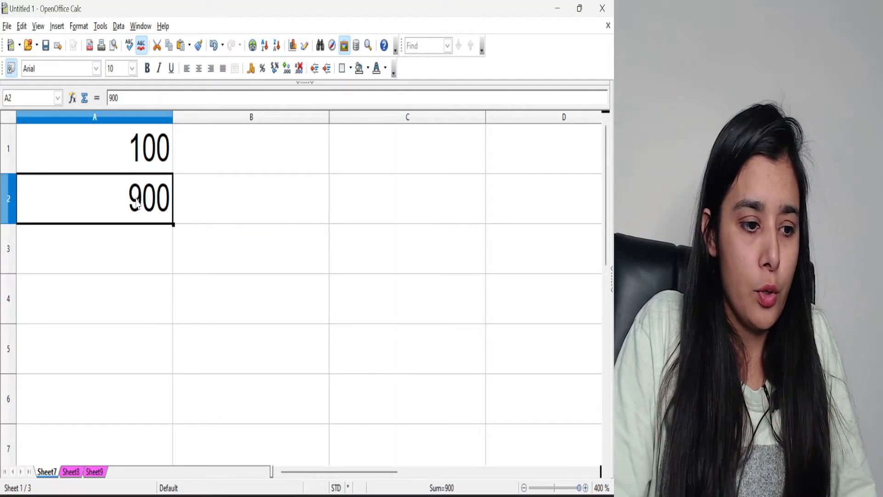
left_click(76, 472)
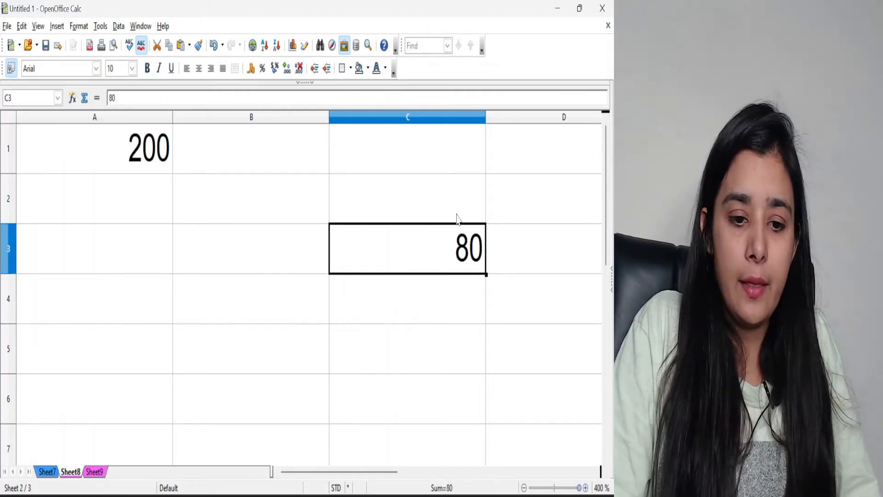
left_click(95, 471)
left_click(324, 243)
double_click(323, 242)
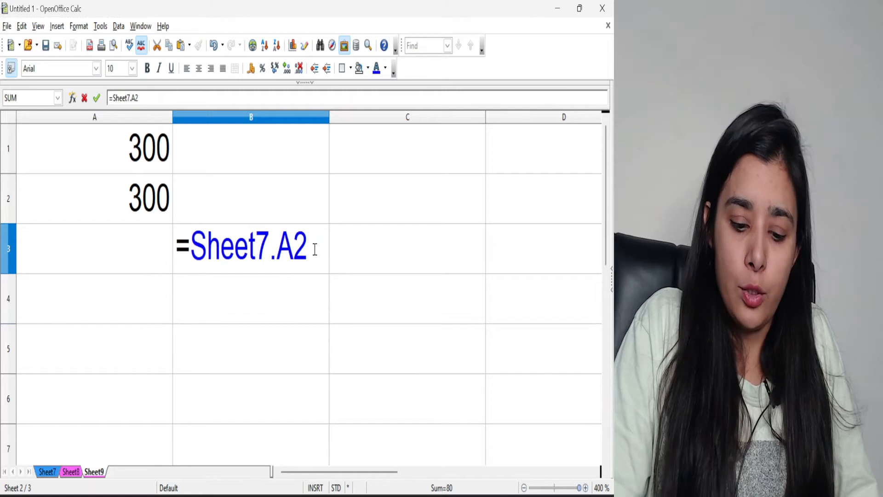
type("+sheet")
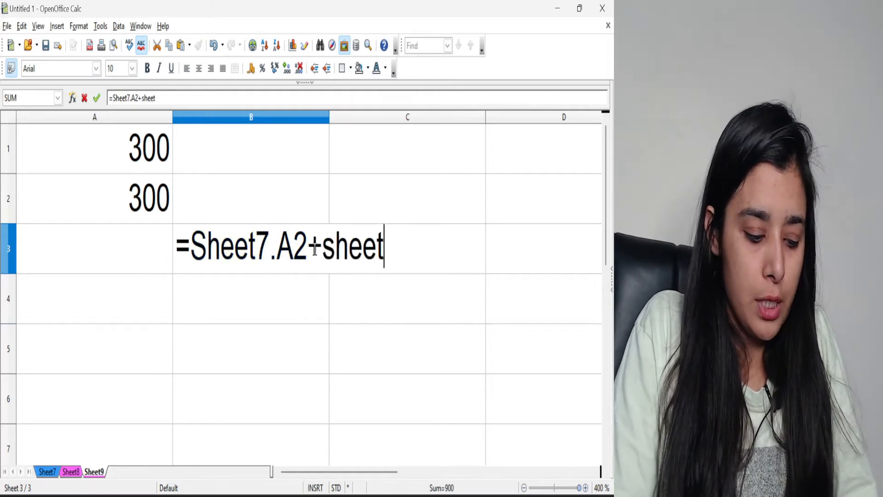
type("3")
key("BackSpace")
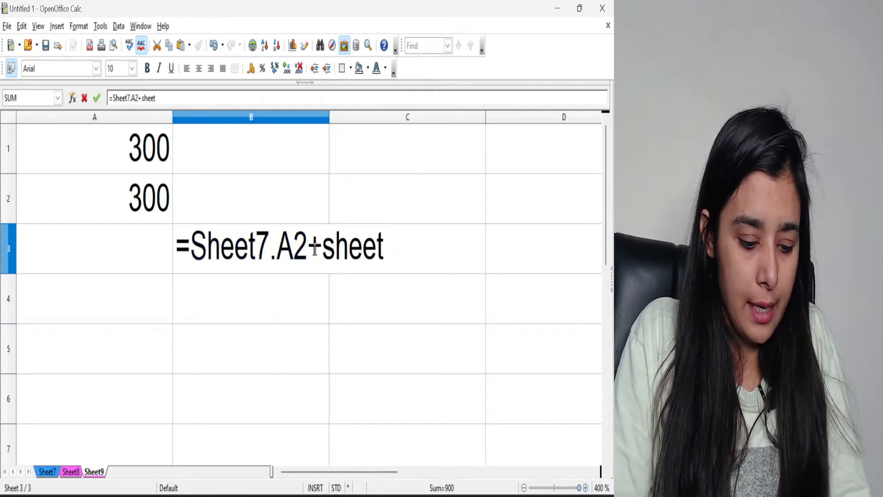
type("8.")
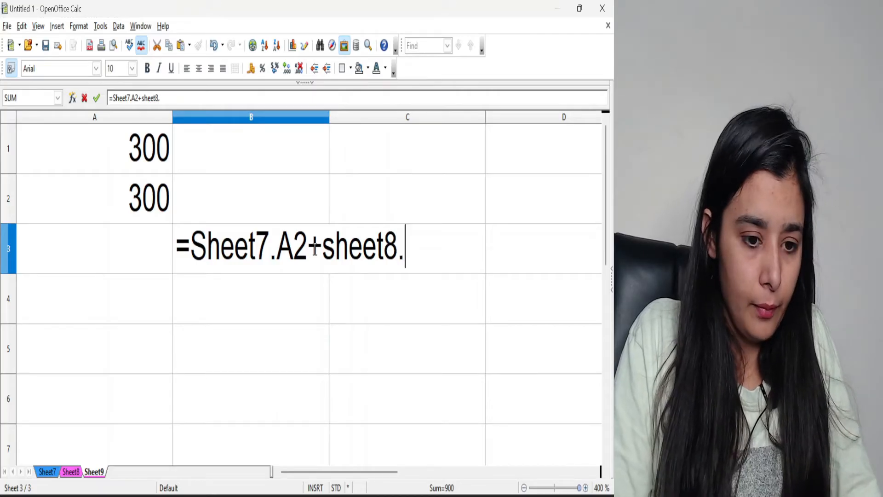
type("C3")
key("Return")
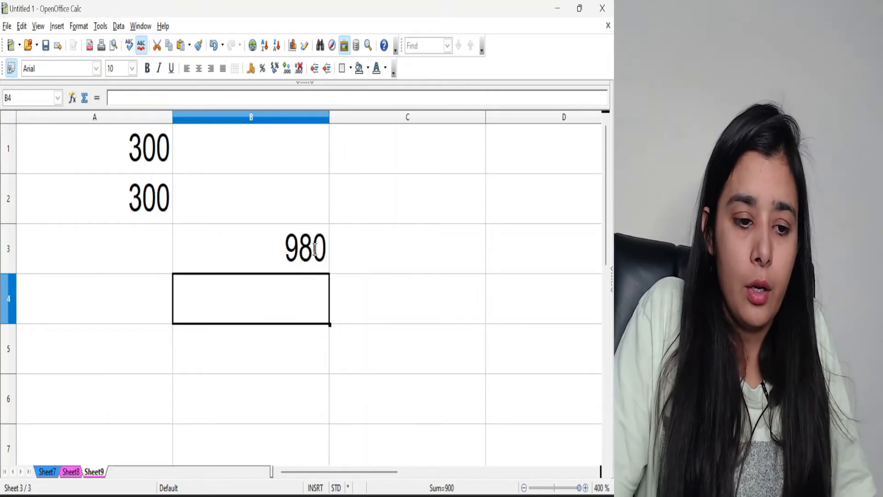
left_click(47, 474)
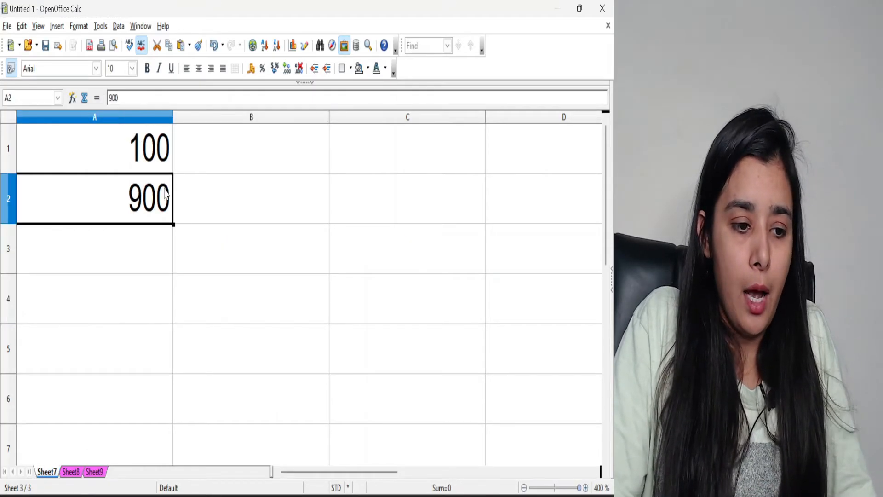
left_click(71, 472)
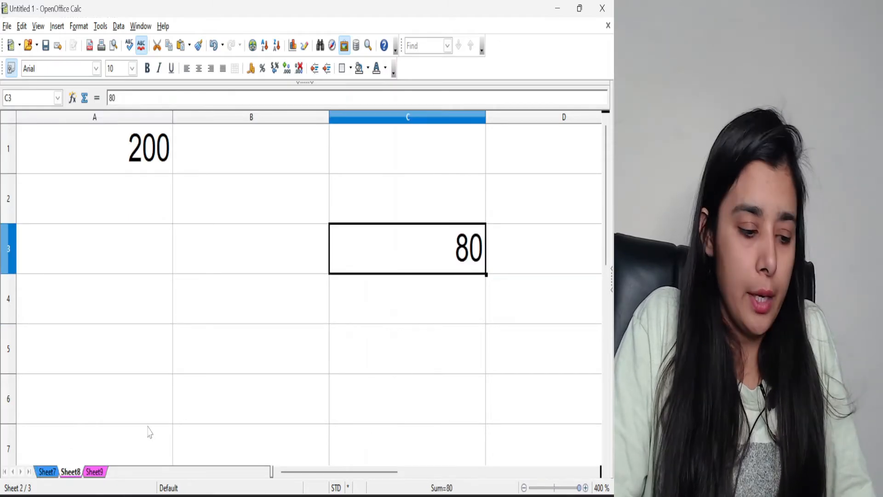
left_click(100, 478)
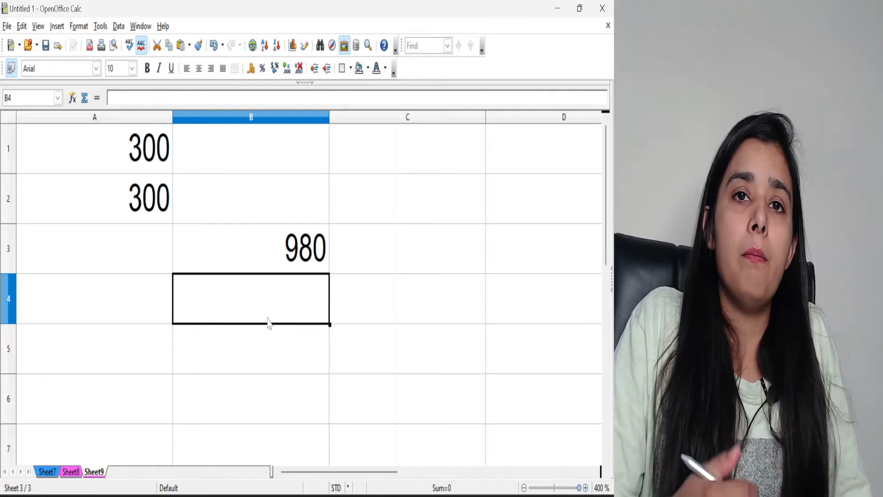
Try to build a formula in cell B4 of Sheet9 that adds Sheet7's A2 and Sheet8's C3 by picking the cells
type("=")
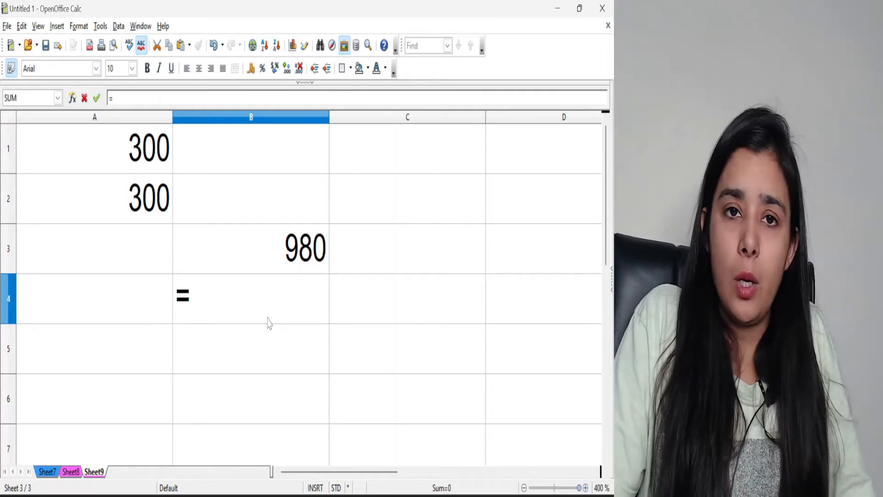
left_click(50, 473)
left_click(138, 201)
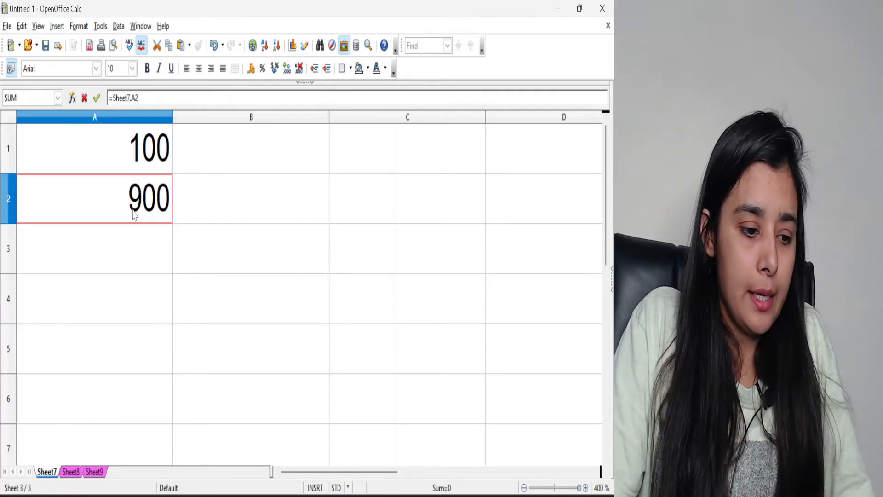
left_click(107, 463)
left_click(100, 472)
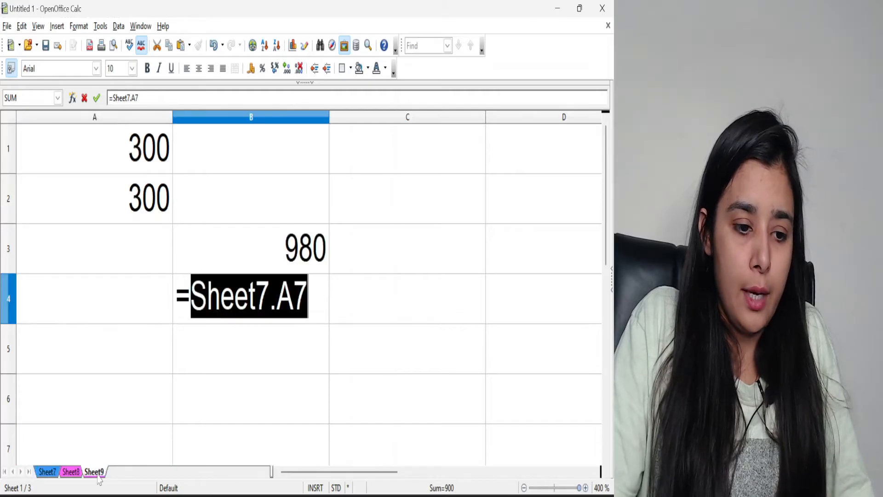
type("+")
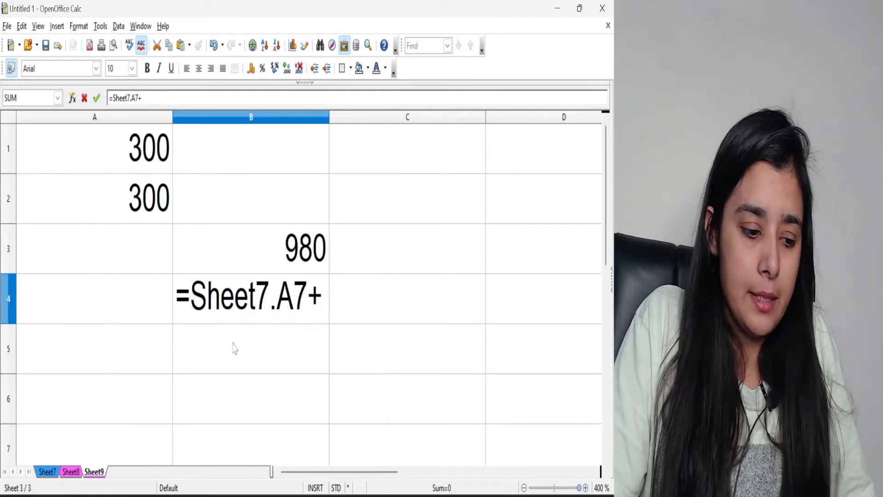
left_click(71, 472)
left_click(463, 252)
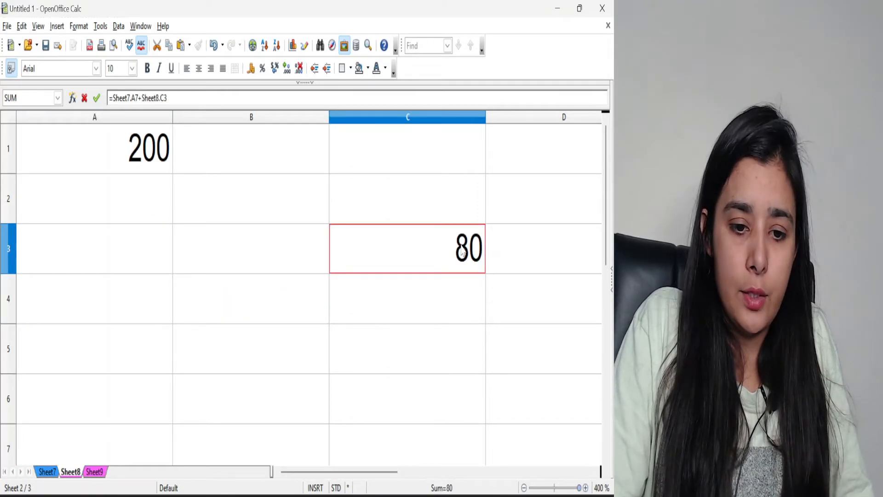
left_click(94, 472)
key("Return")
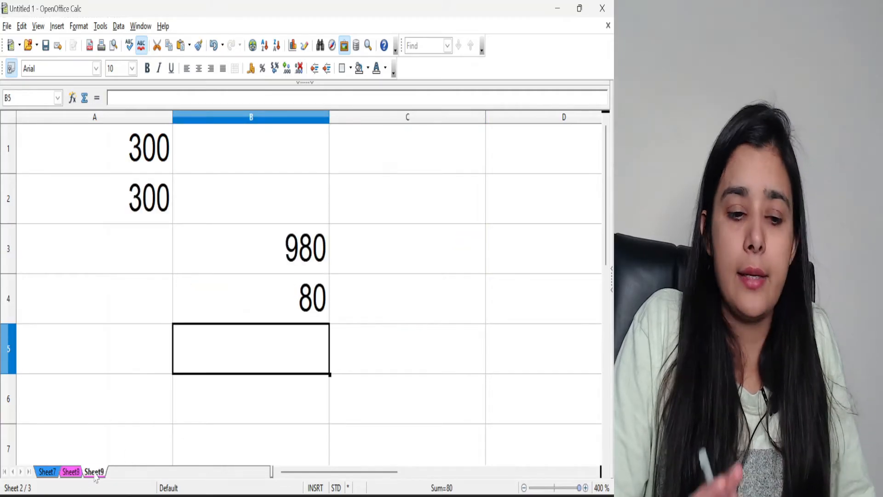
Check the source cell on Sheet8 and undo the formula entry in cell B4 of Sheet9
left_click(70, 473)
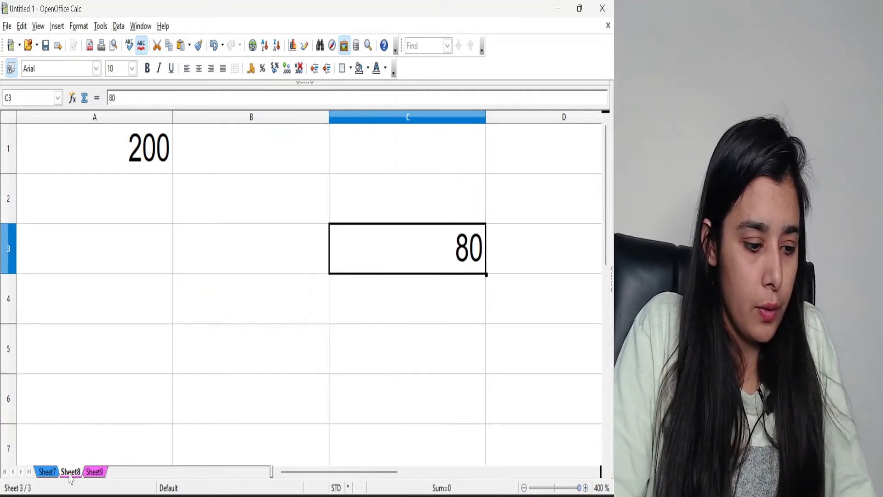
left_click(96, 472)
key("ctrl+z")
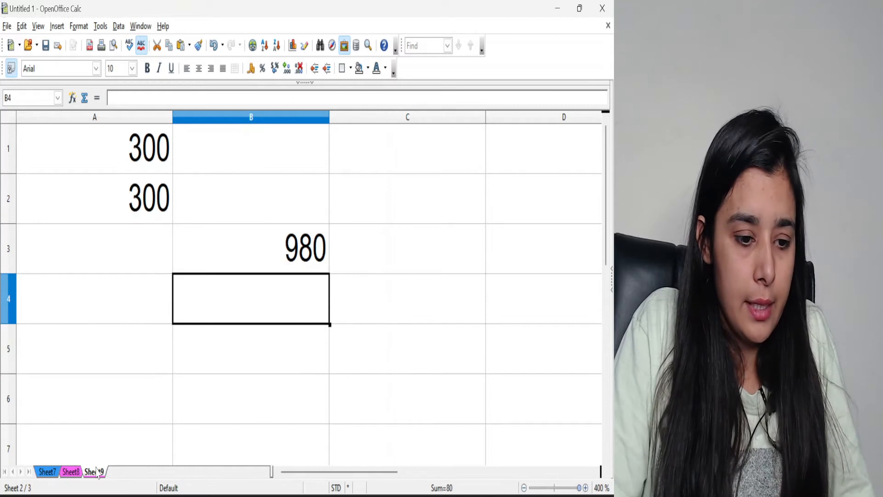
Undo the last formula change in cell B3 of Sheet9 and begin a formula in B4 with a picked reference to Sheet7's A2
key("ctrl+z")
left_click(204, 303)
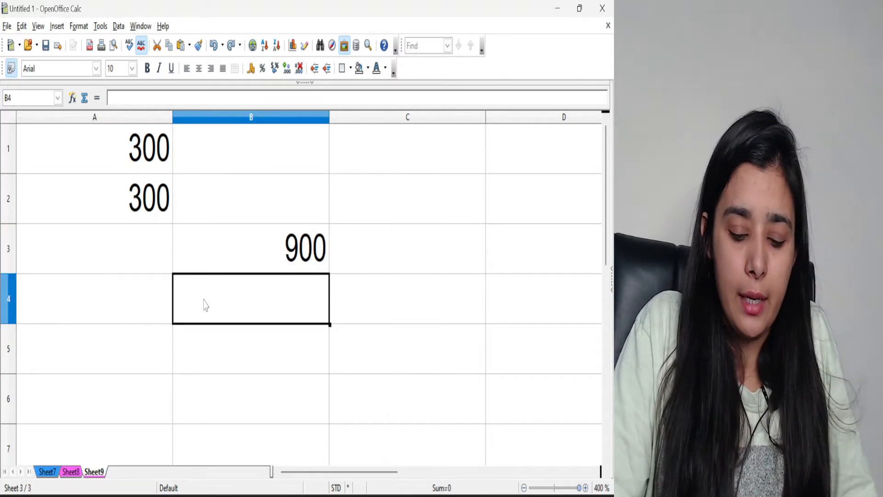
type("=")
left_click(46, 472)
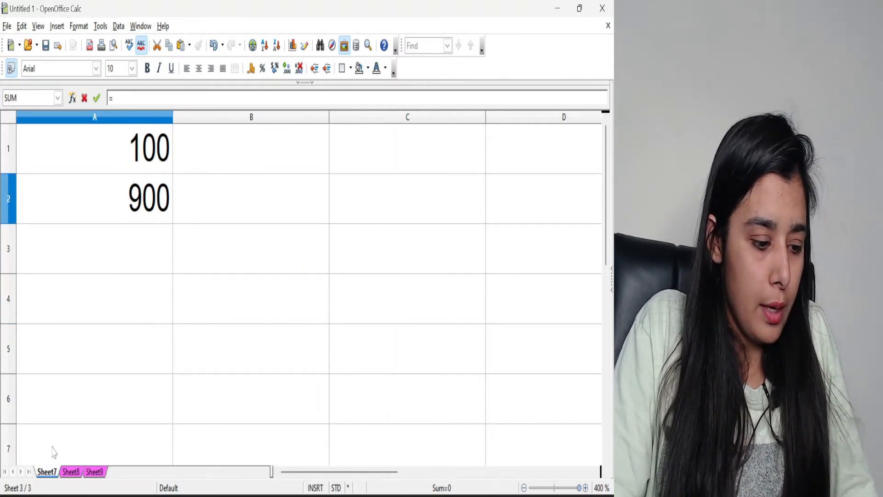
left_click(127, 209)
left_click(95, 471)
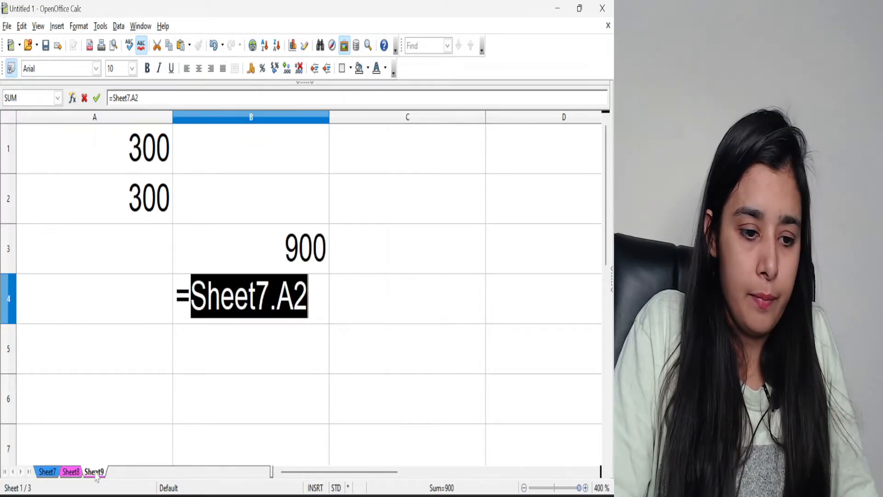
Complete the B4 formula as =Sheet7.A2+Sheet8.C3 by picking cell C3 on Sheet8, and review the entered formula
type("+")
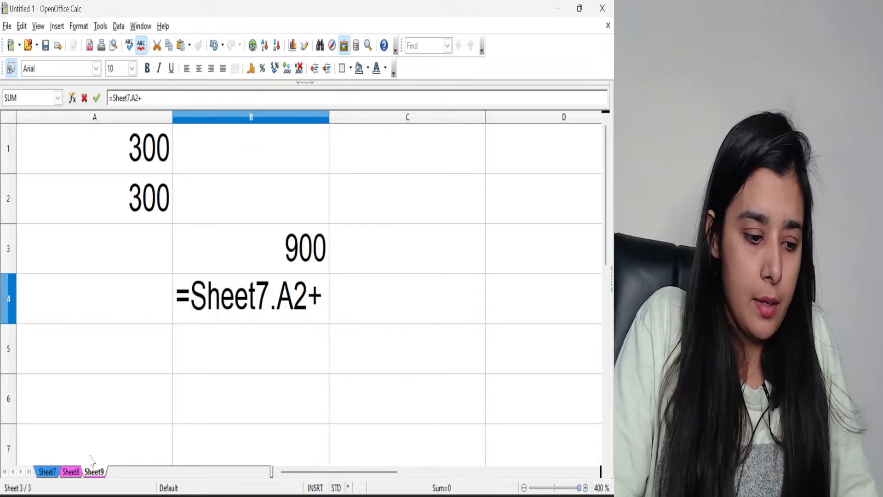
left_click(70, 471)
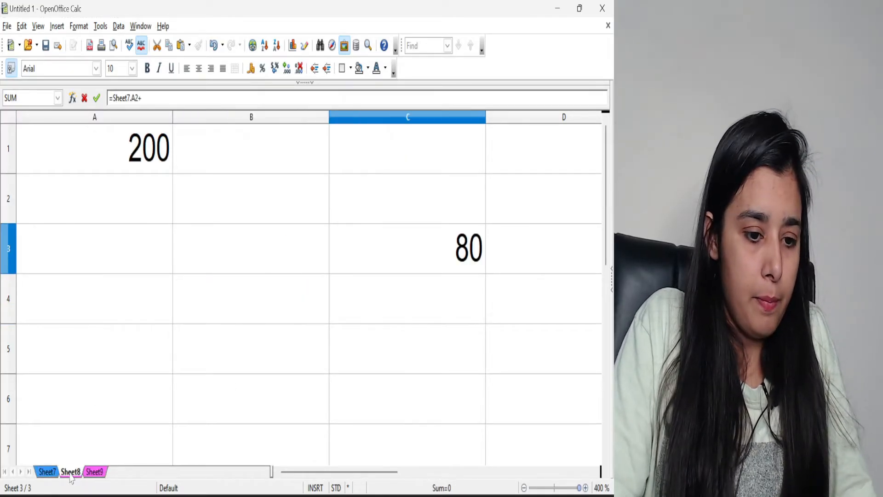
left_click(466, 258)
left_click(102, 478)
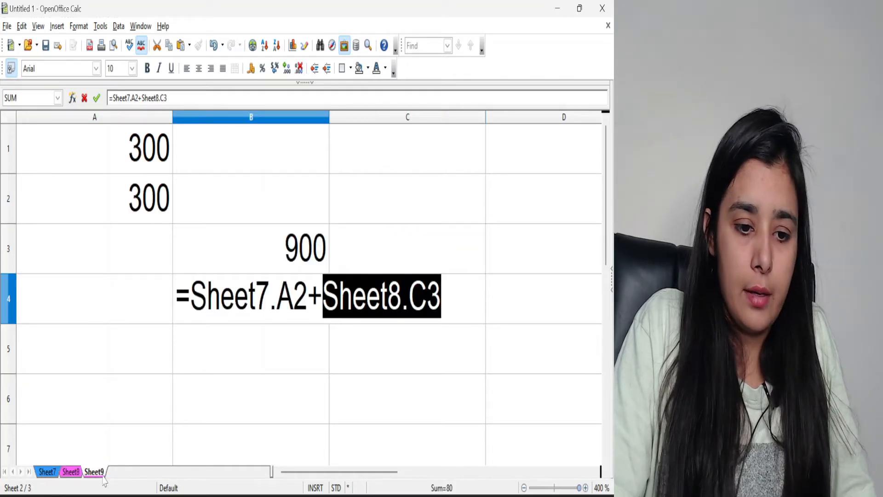
key("Return")
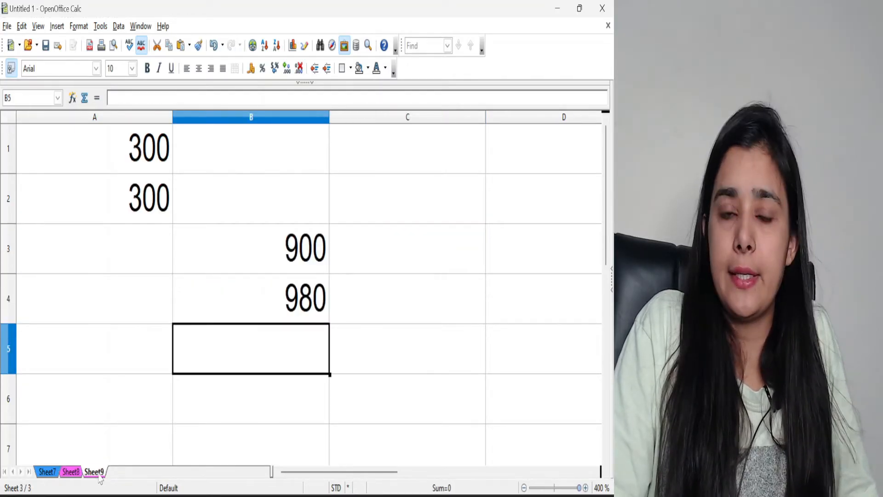
left_click(262, 319)
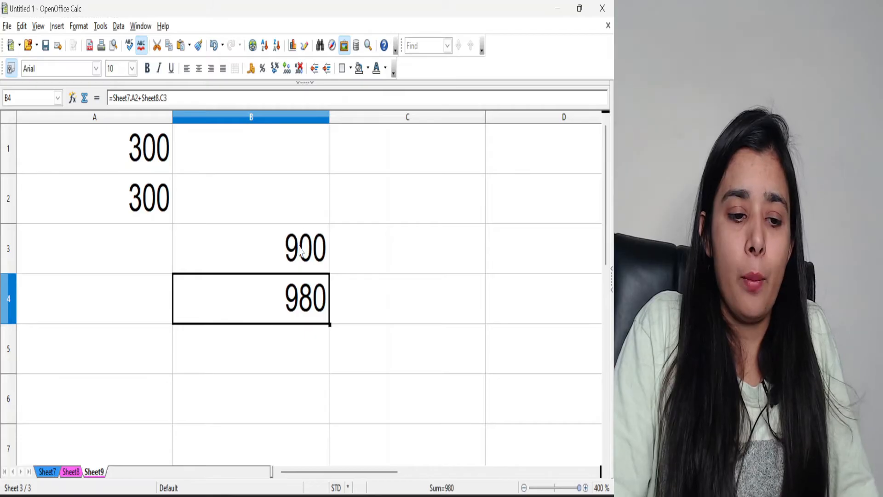
Examine the cross-sheet formula in cell B3 that refers to cell A2 of Sheet7
left_click(309, 255)
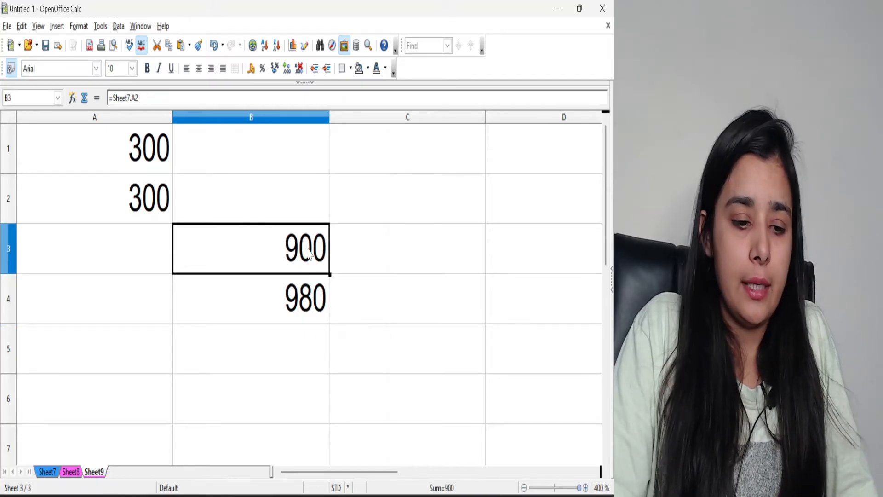
double_click(309, 253)
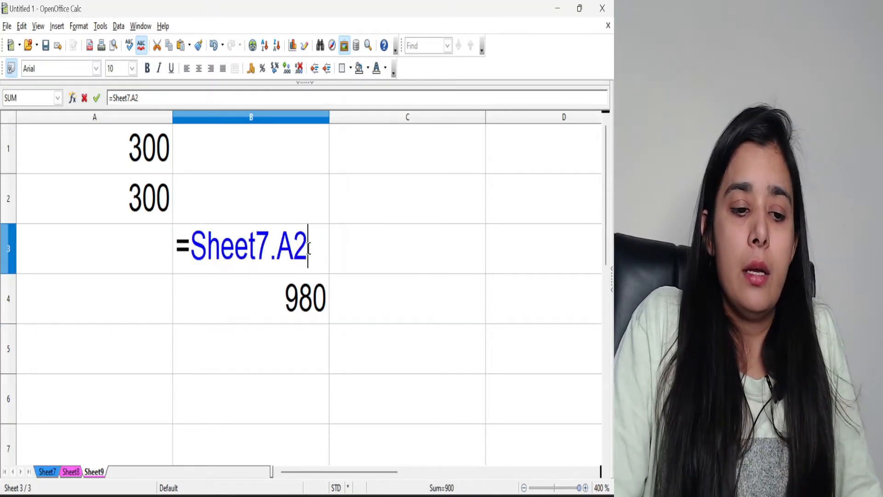
left_click(237, 349)
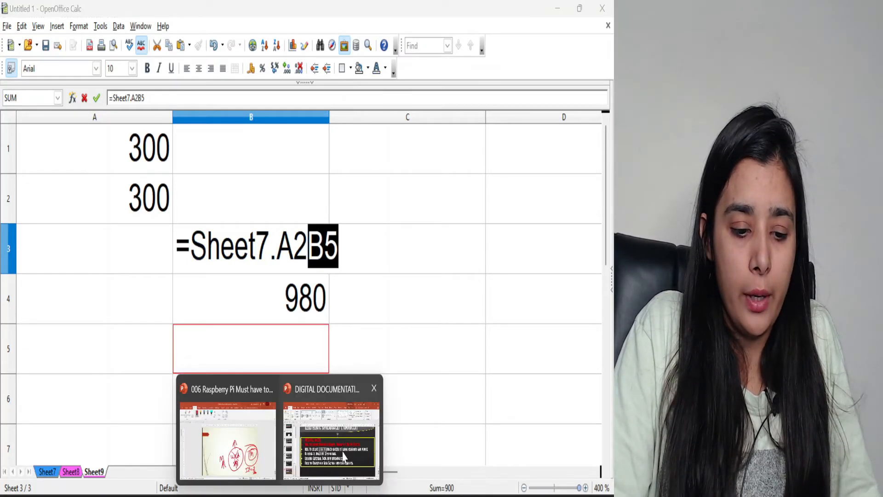
Switch to the PowerPoint slide on advanced electronic spreadsheets and review the bullet about linking to other sheets with keyboard and mouse
left_click(342, 457)
left_click_drag(137, 299, 374, 303)
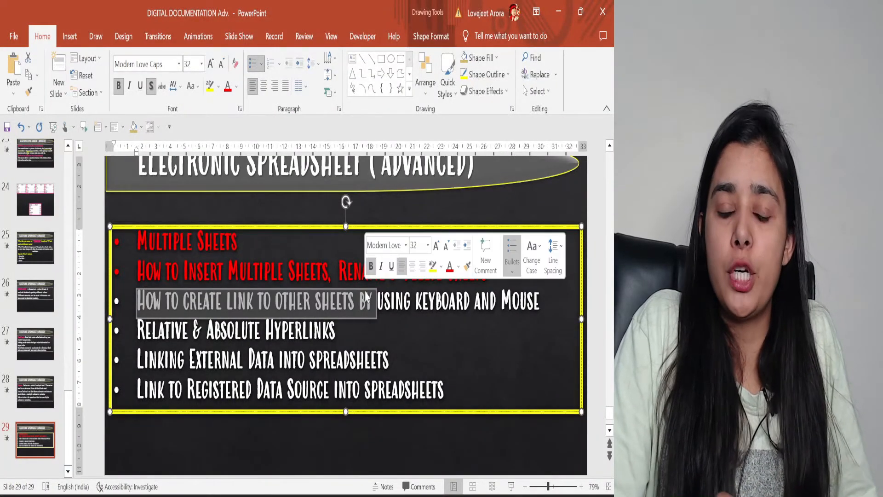
left_click(441, 301)
left_click(512, 302)
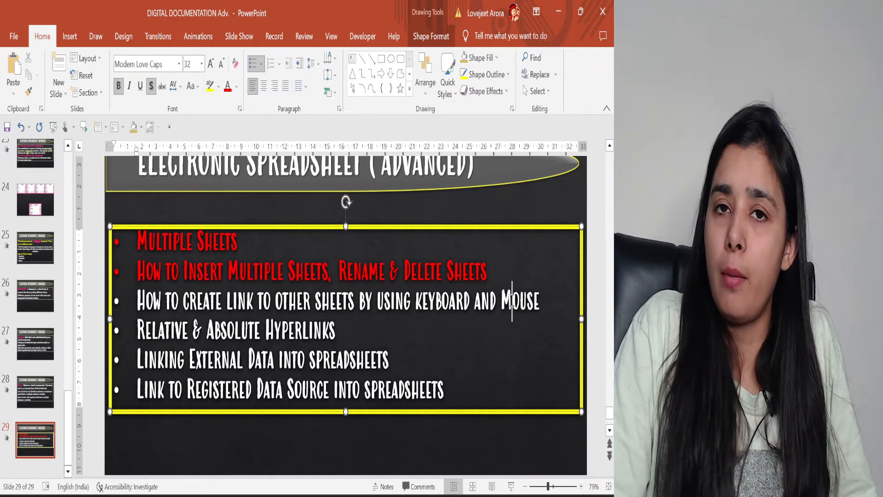
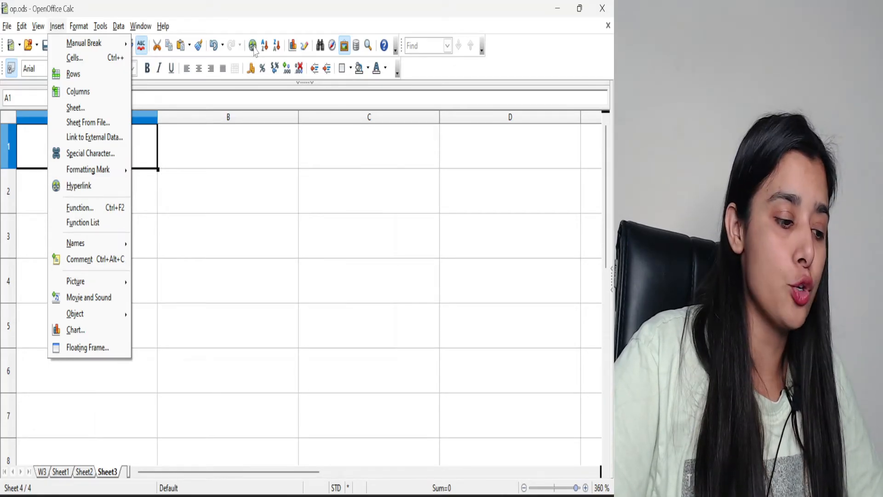
Start a web hyperlink in cell A1 of Sheet3 targeting the TECH Queen YouTube channel's URL, leaving the frame blank and the form as Text
left_click(88, 187)
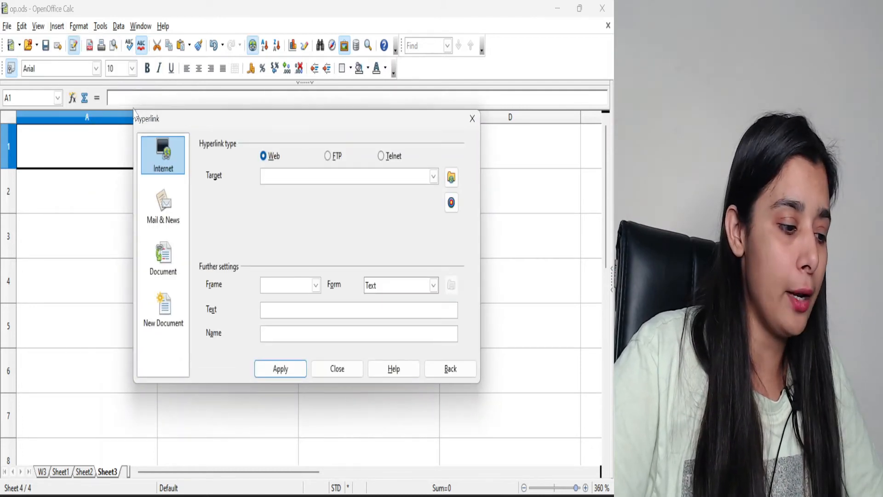
left_click_drag(209, 122, 178, 64)
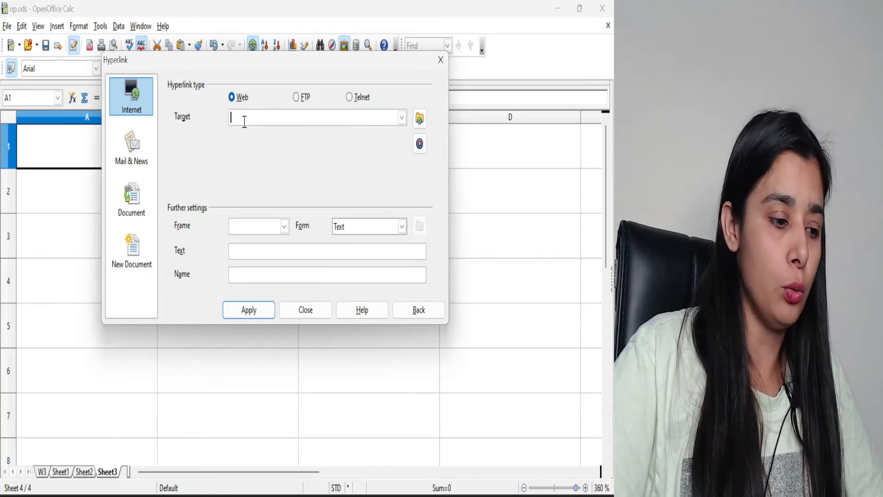
type("https://www.youtube.com/@TECHQueenLovejeetArora")
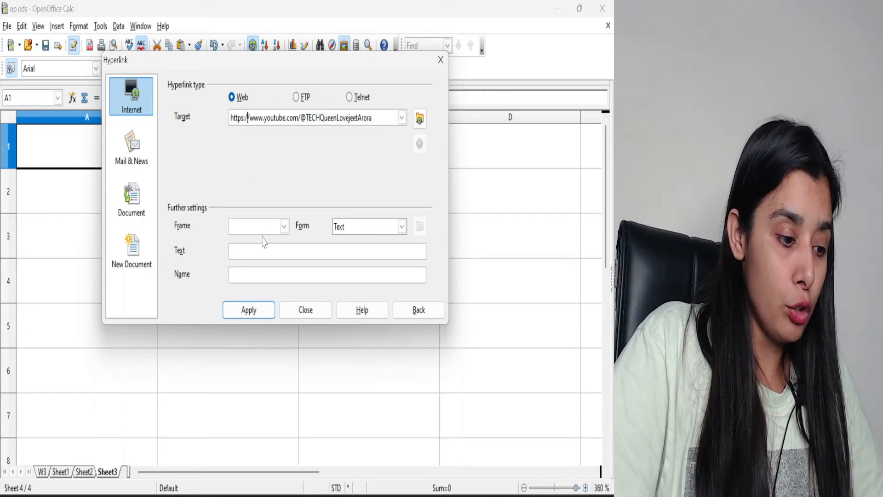
left_click(284, 226)
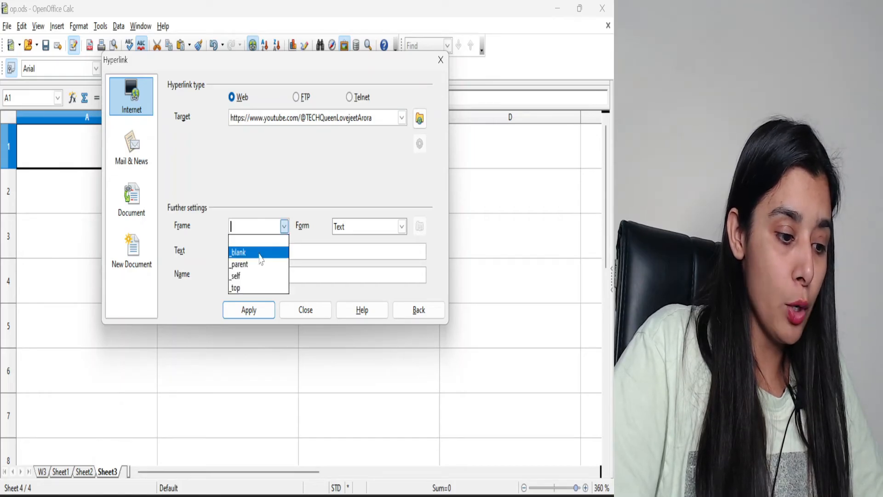
left_click(285, 227)
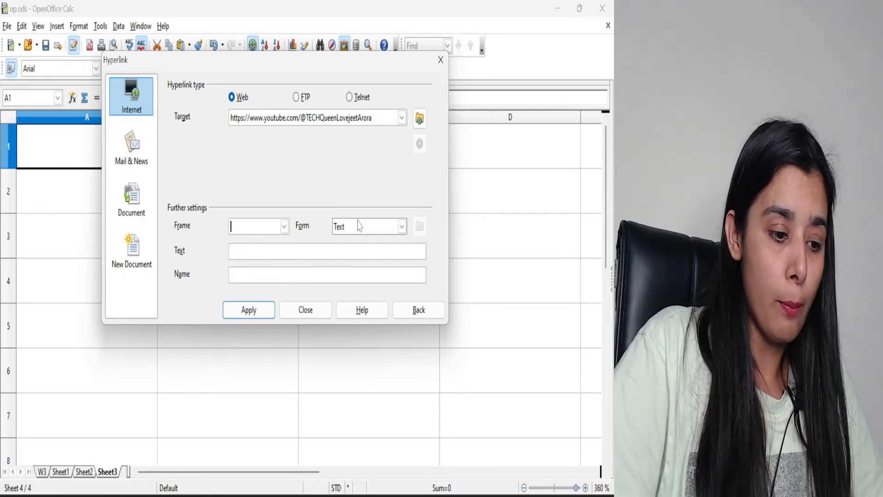
left_click(402, 228)
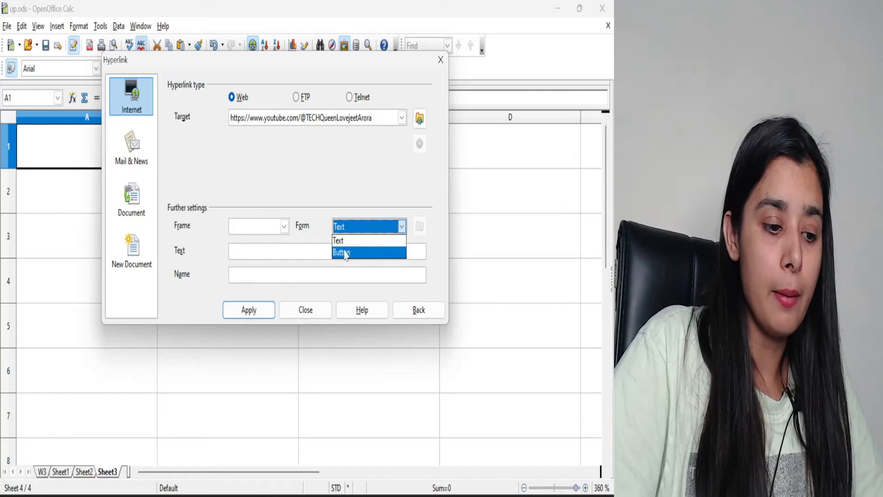
left_click(355, 192)
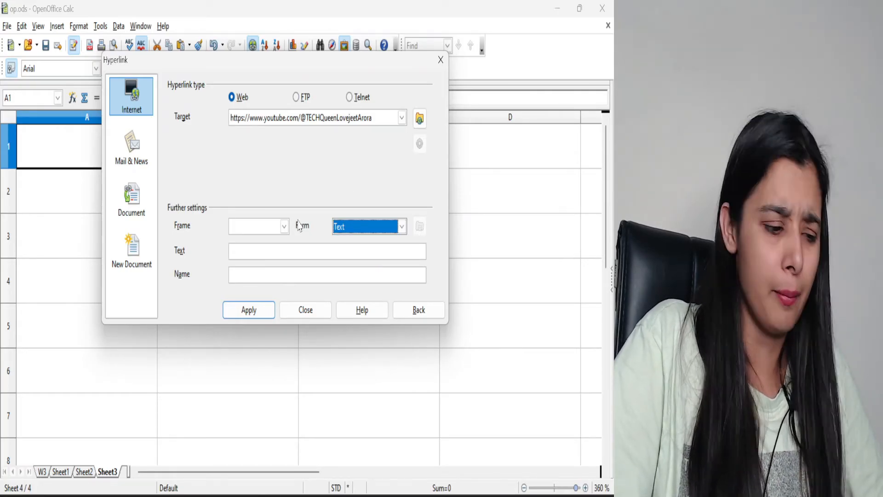
Set the hyperlink's display text to TECHQueen, keep the Text form, and apply it to cell A1
left_click(243, 251)
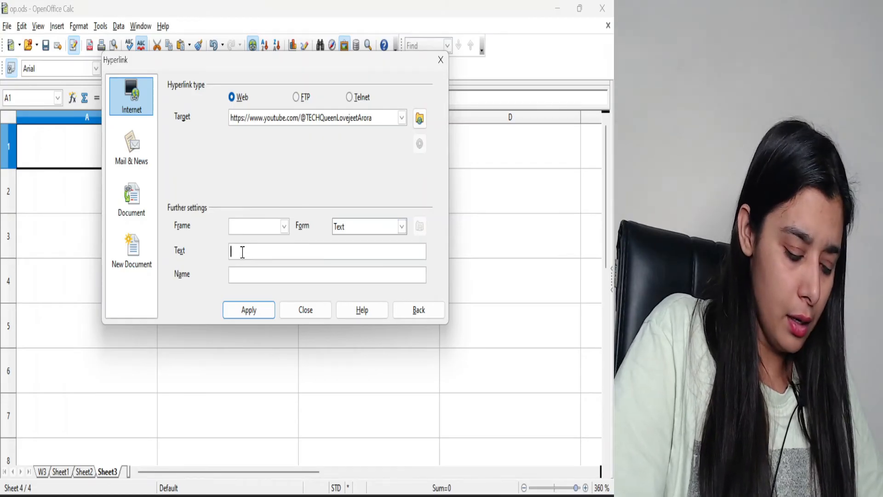
type("TECHW")
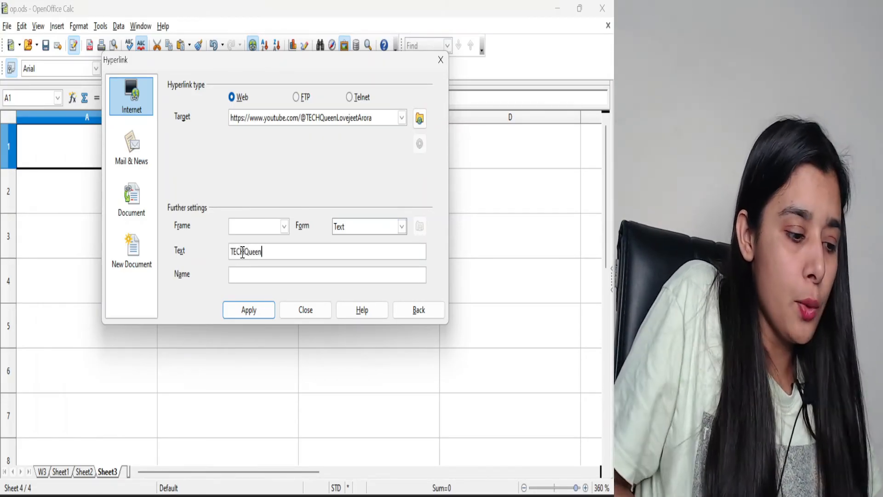
left_click(340, 228)
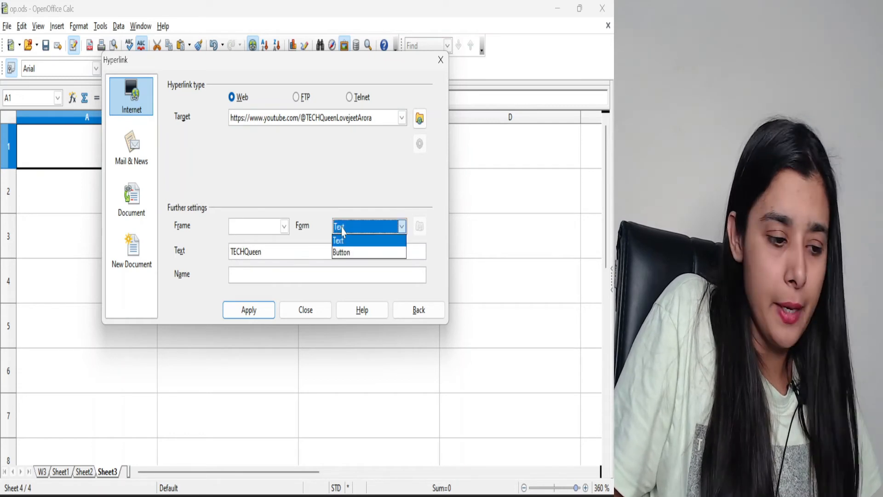
left_click(305, 241)
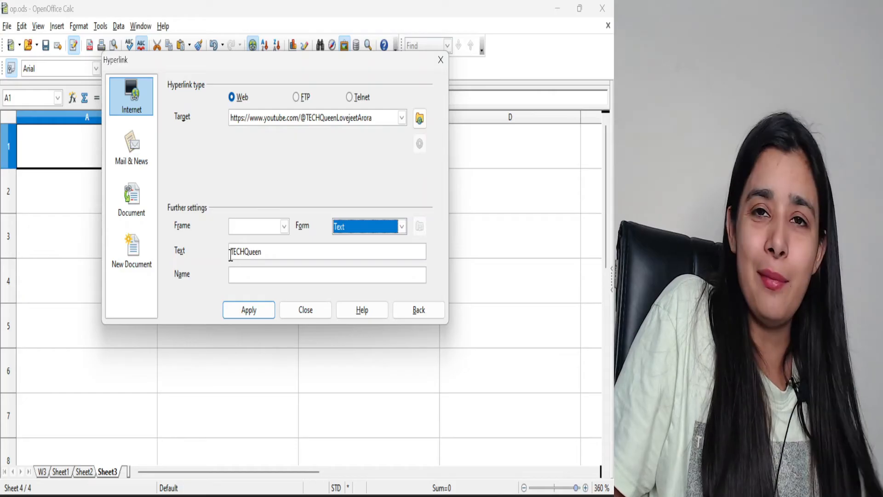
left_click(249, 312)
left_click(247, 312)
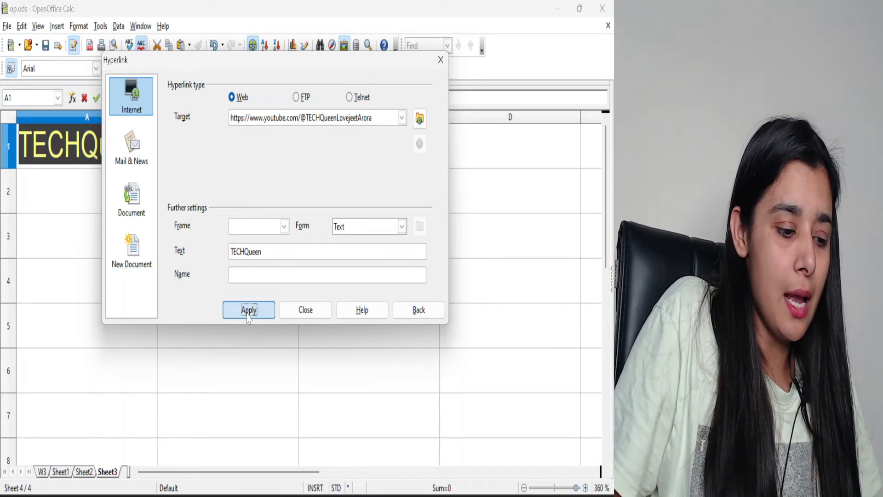
left_click(440, 59)
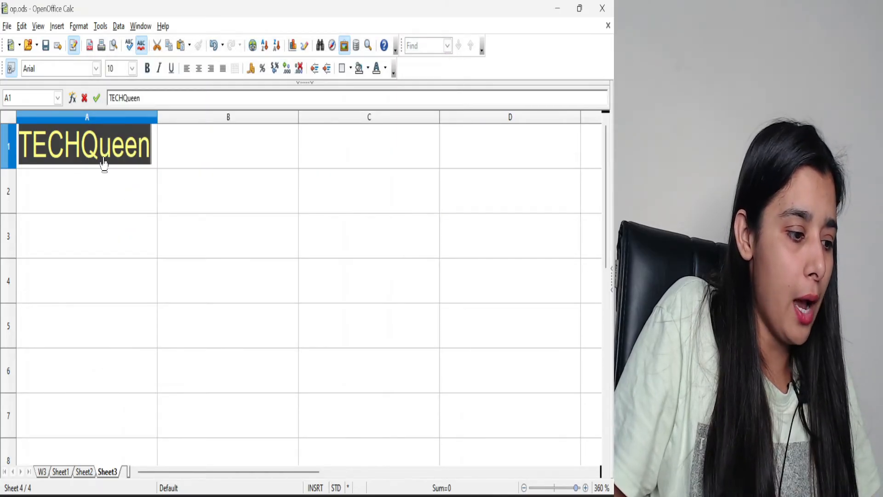
left_click(92, 190)
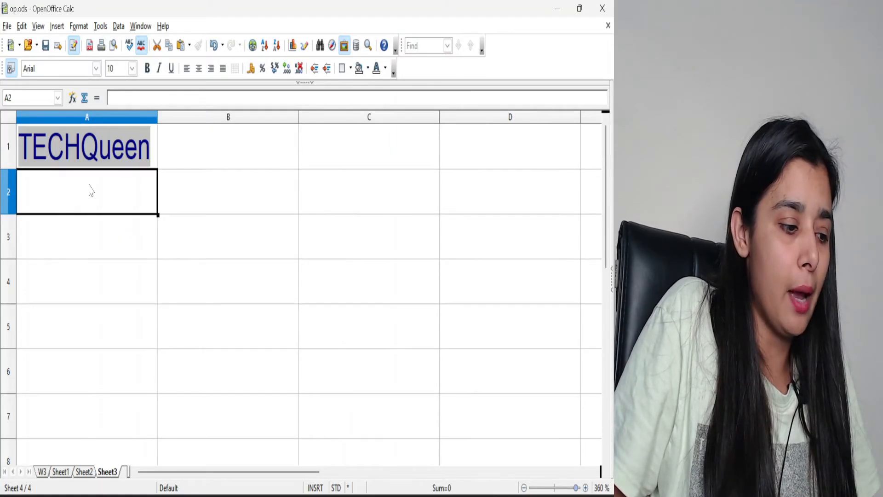
Make cells A1:B1 bold and set their font size to 10.5
left_click_drag(160, 146, 115, 153)
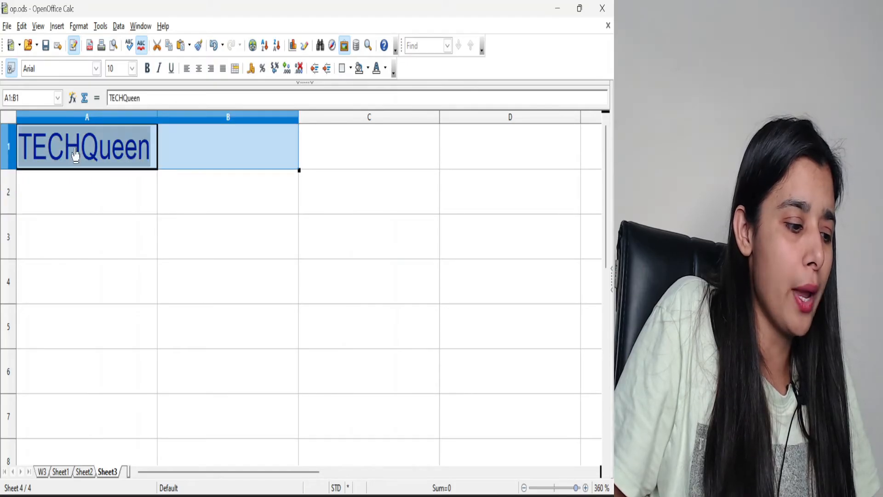
left_click(146, 70)
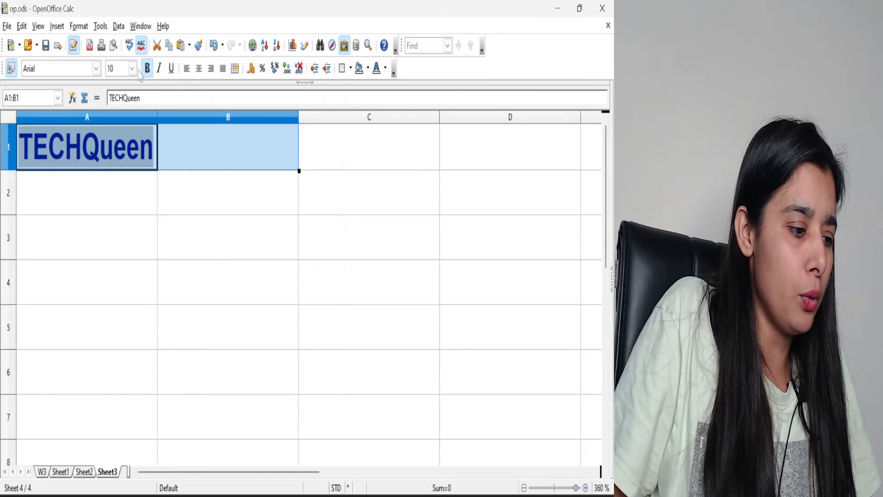
left_click(132, 69)
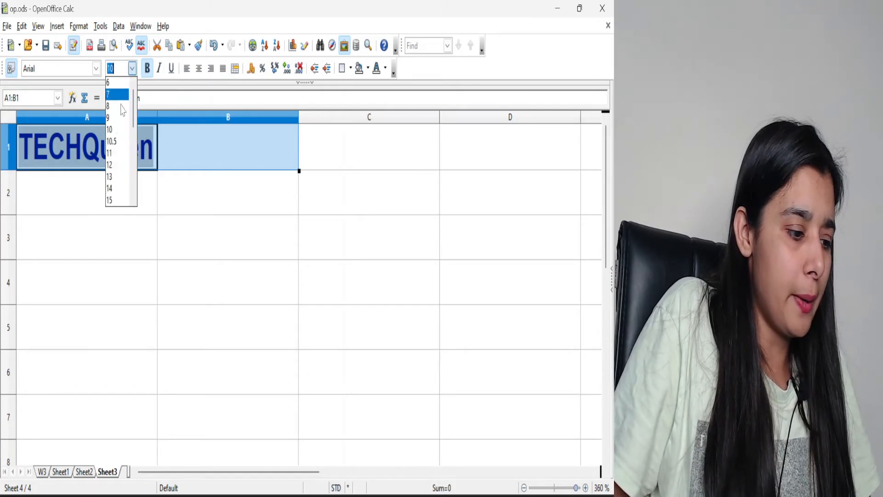
left_click(115, 151)
Change the font of cells A1:B1 to Chiller and widen column A
left_click(96, 68)
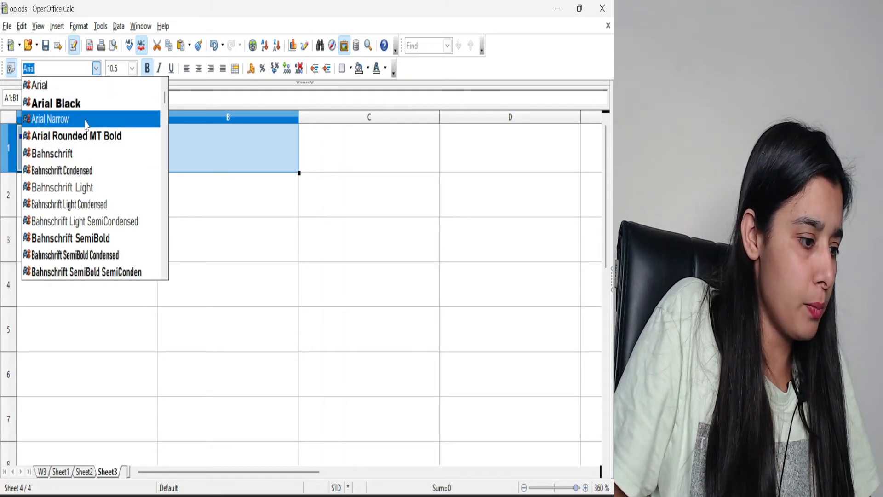
left_click_drag(164, 99, 404, 121)
left_click(72, 187)
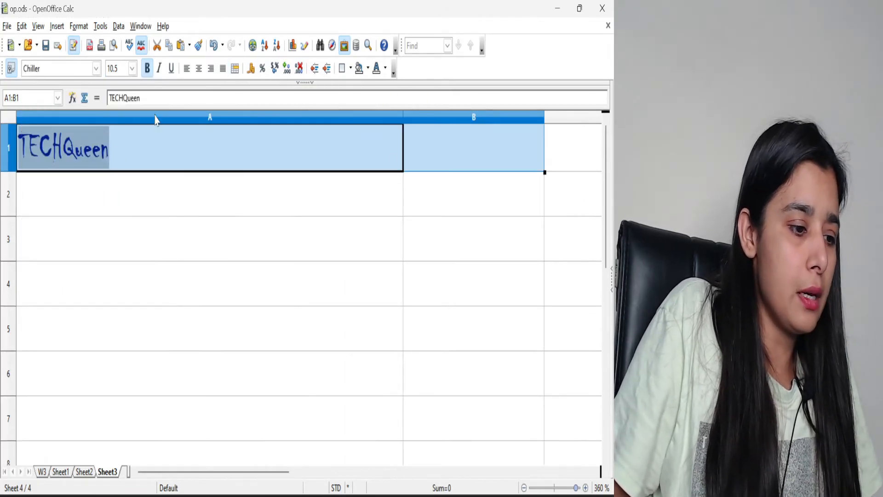
Test the TECHQueen hyperlink in cell A1 and look through the playlists of the YouTube channel it opens
left_click(73, 198)
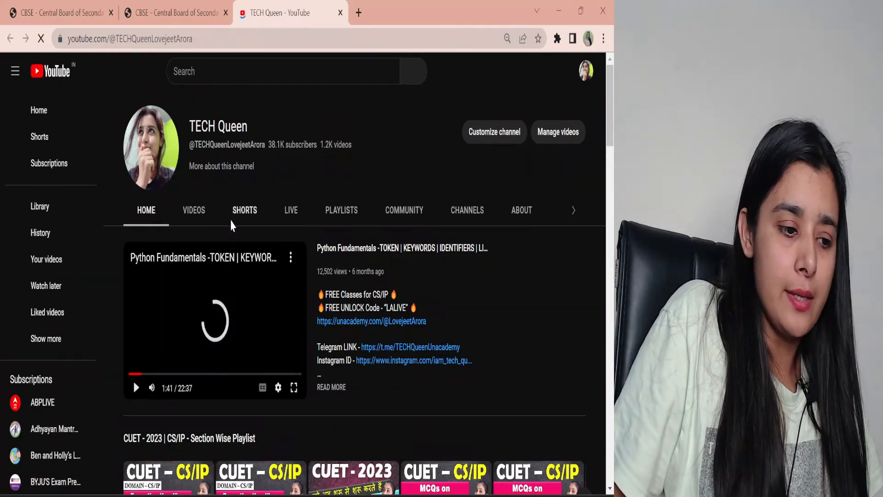
left_click(559, 10)
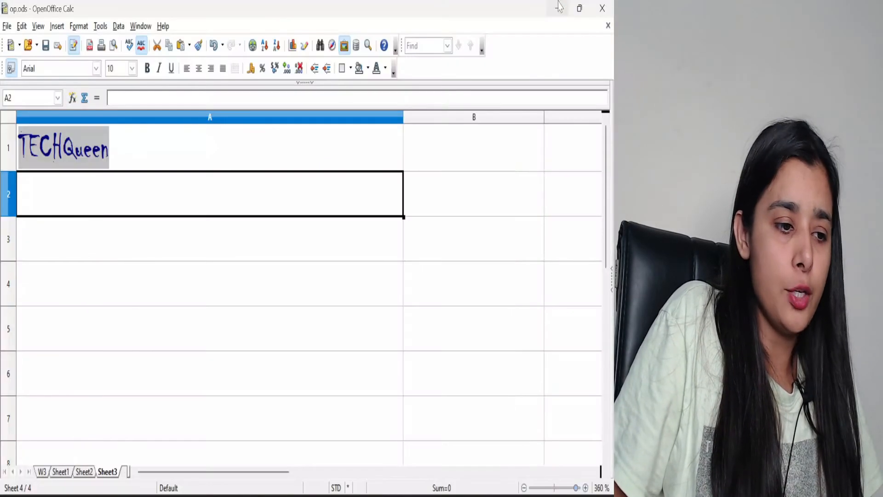
left_click(58, 153)
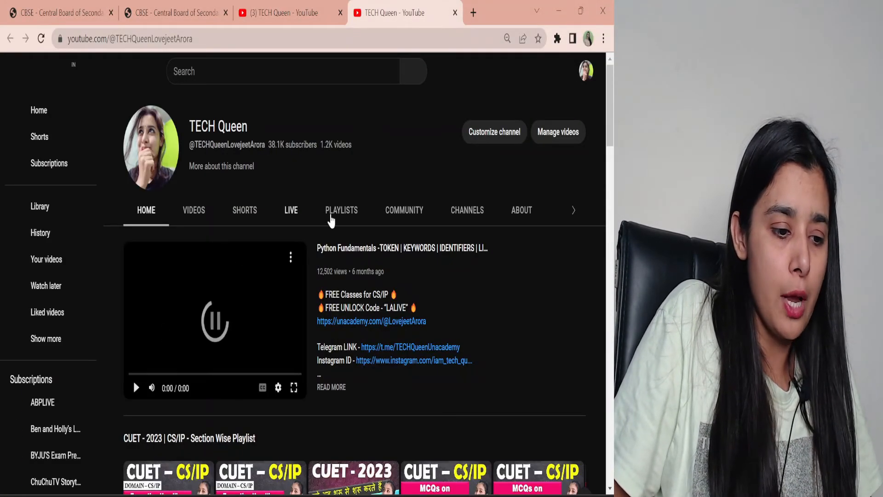
left_click(343, 220)
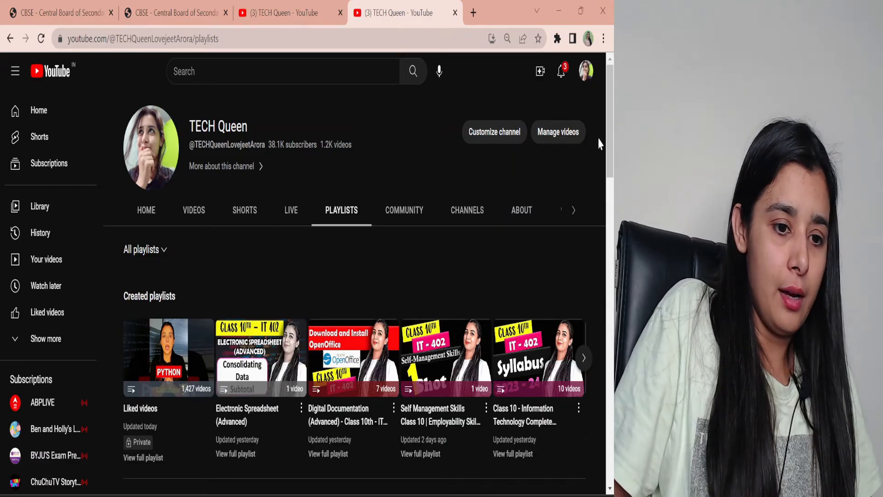
scroll(607, 152, "down", 5)
scroll(322, 276, "up", 2)
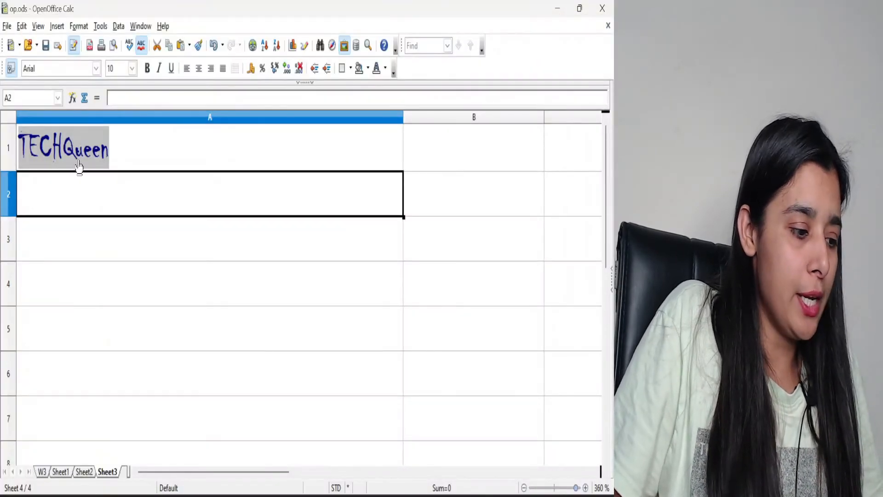
Start a new hyperlink for cell A2 and look over the Mail & News fields for an e-mail link
left_click(57, 26)
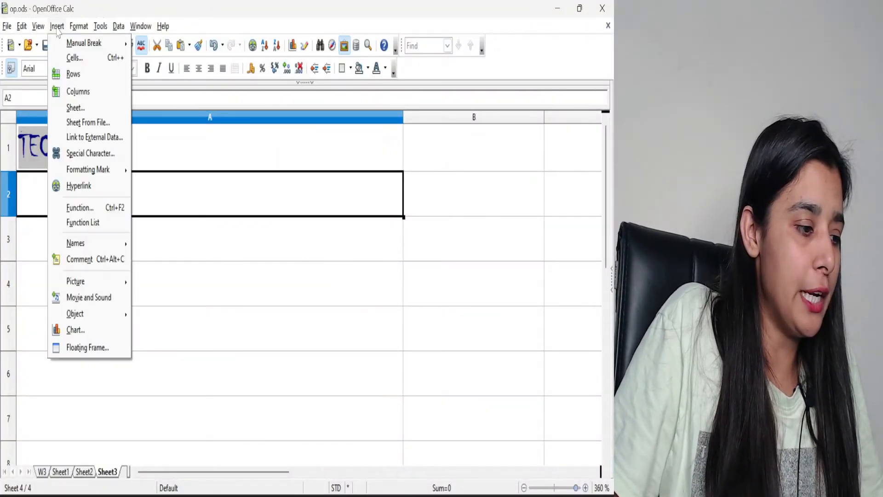
left_click(78, 186)
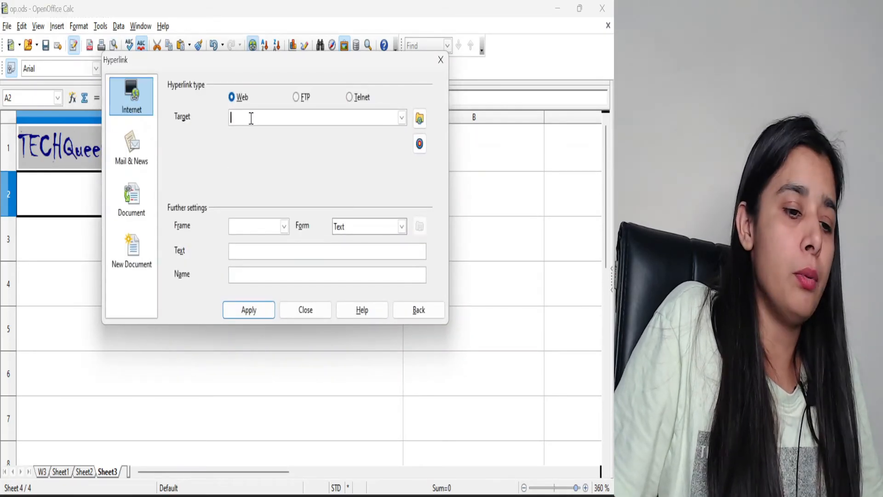
left_click(131, 146)
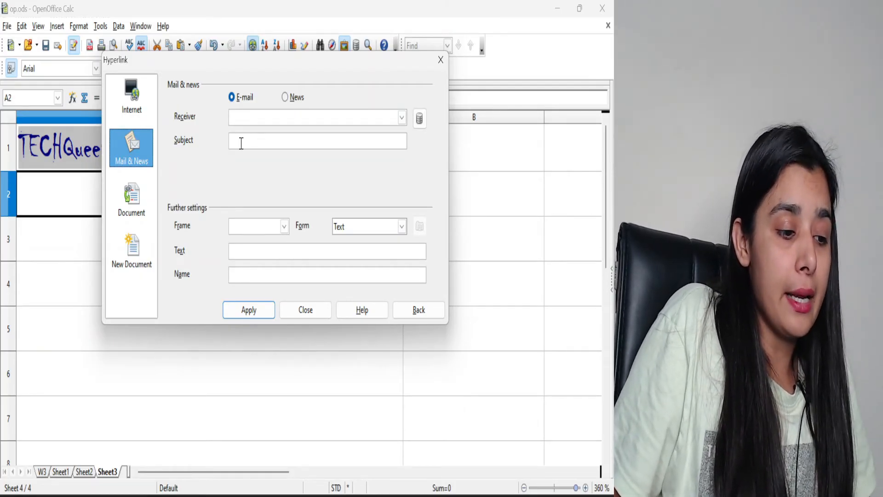
left_click(239, 142)
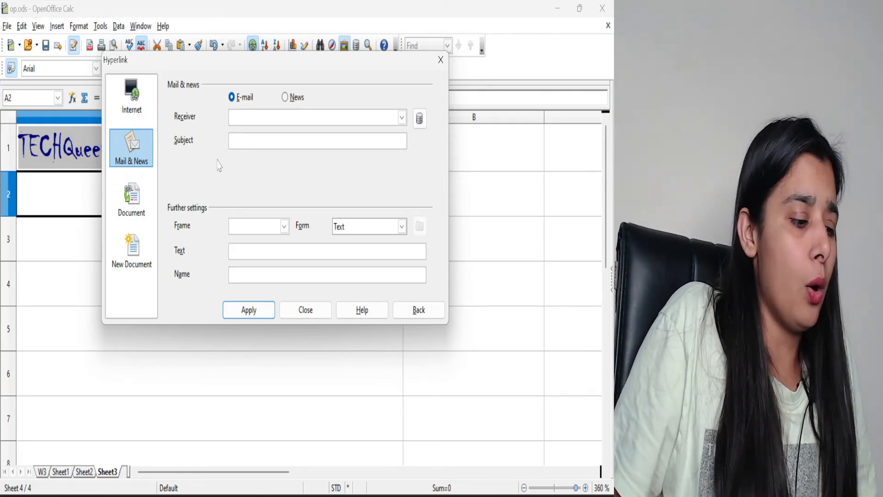
Make it a document hyperlink whose path points to the file con.ods on the Desktop
left_click(122, 211)
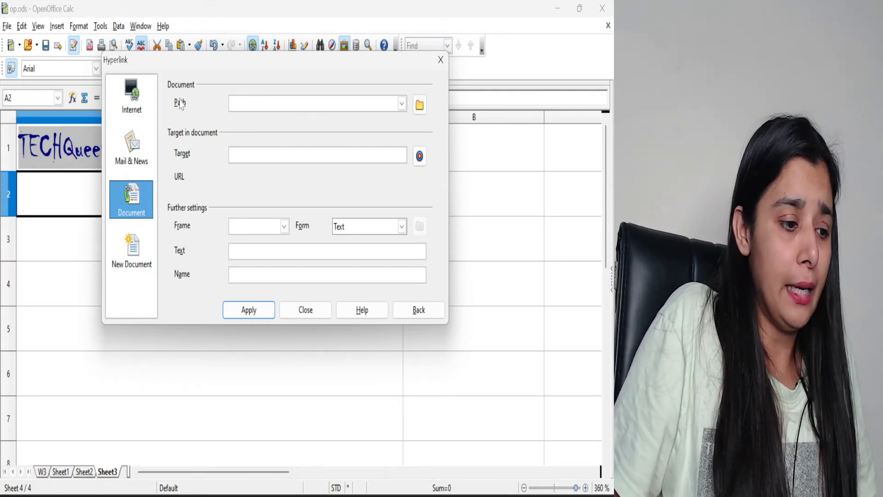
left_click(419, 105)
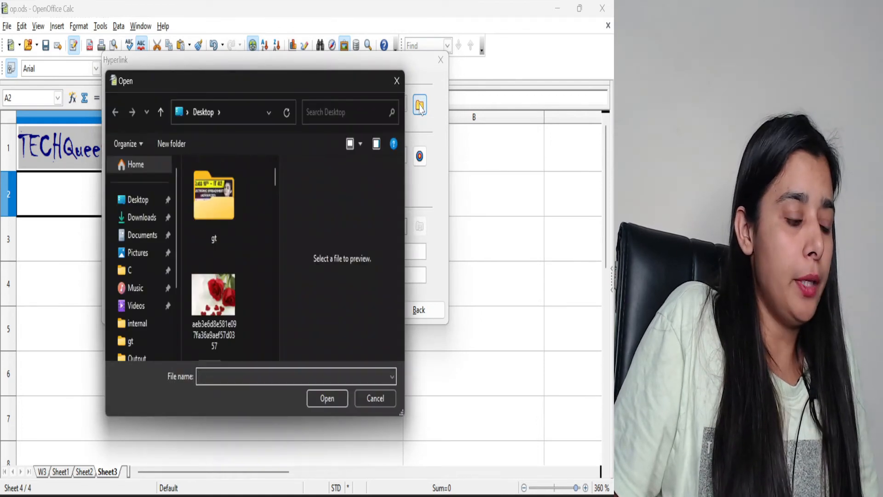
left_click_drag(274, 174, 274, 217)
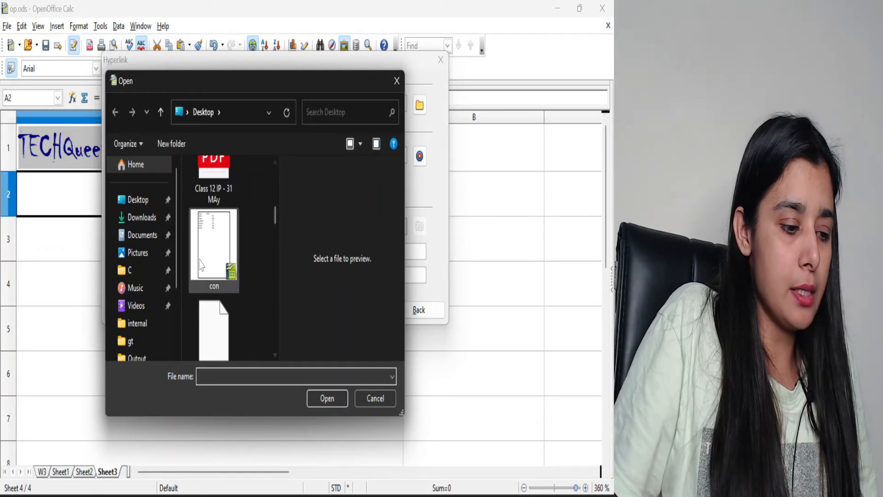
double_click(201, 265)
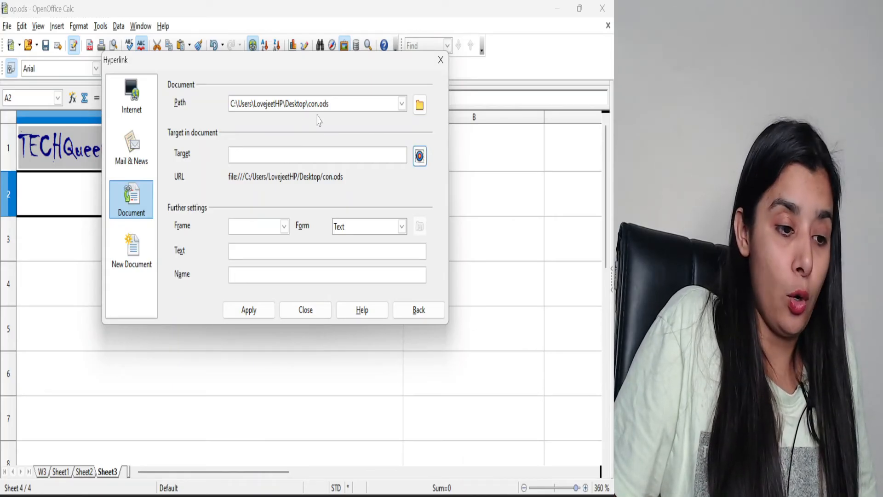
triple_click(314, 103)
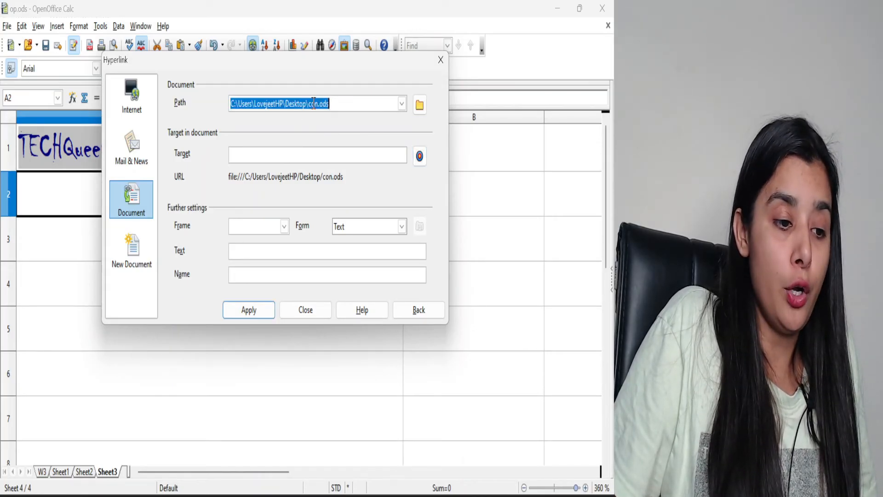
Choose sheet W2 of con.ods as the hyperlink's target in the document and apply it as the target
left_click(419, 156)
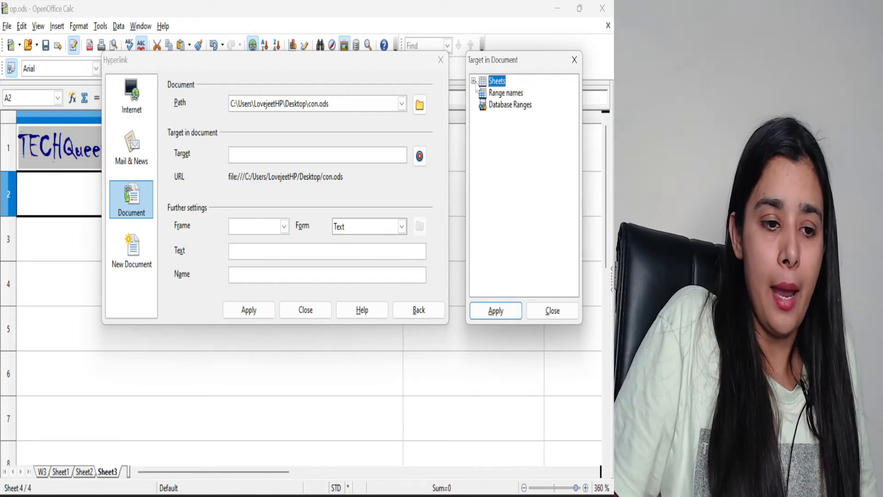
left_click(474, 82)
left_click(497, 105)
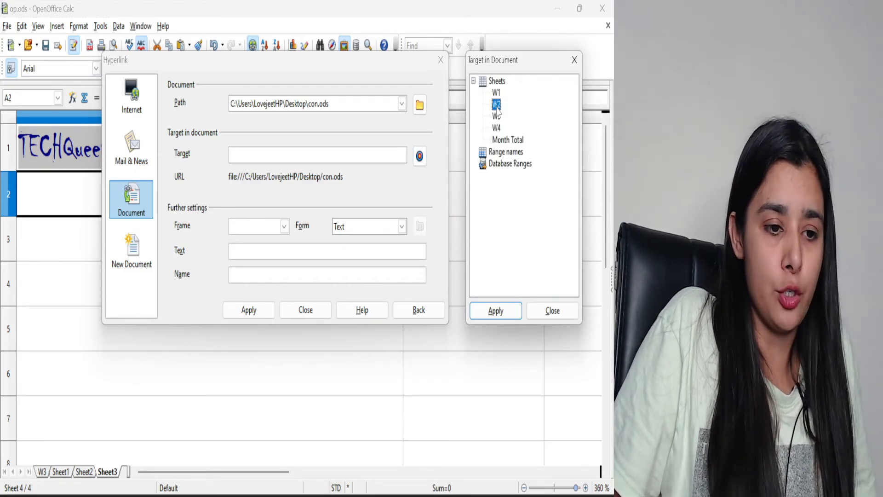
left_click(419, 200)
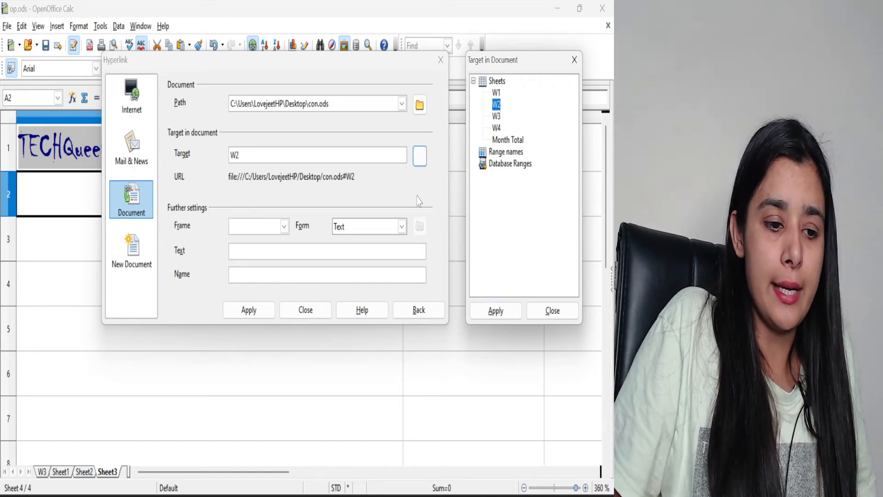
left_click(486, 306)
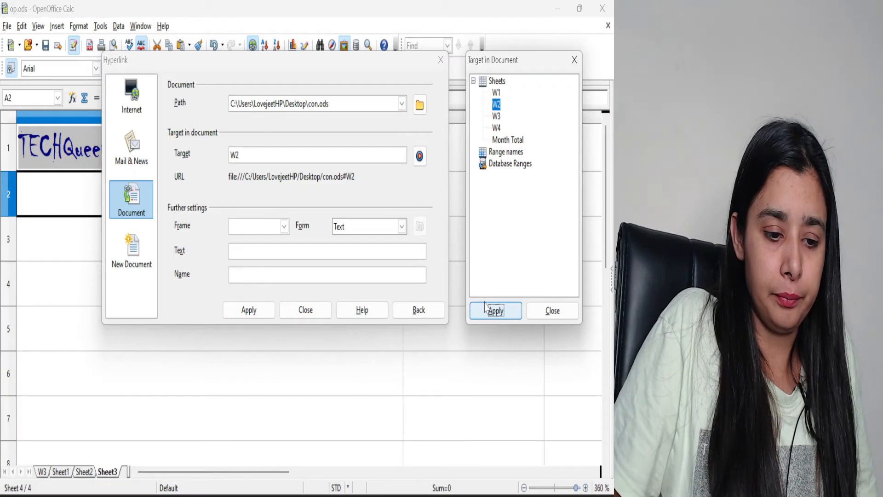
left_click(574, 60)
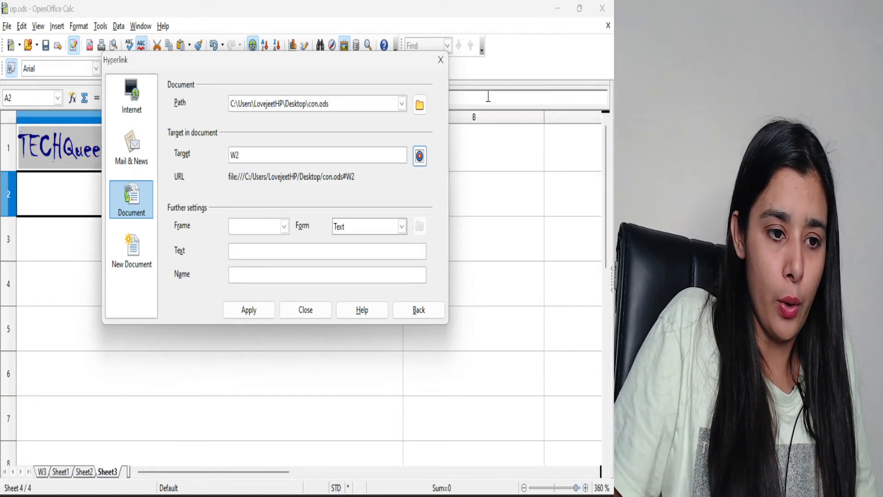
triple_click(272, 103)
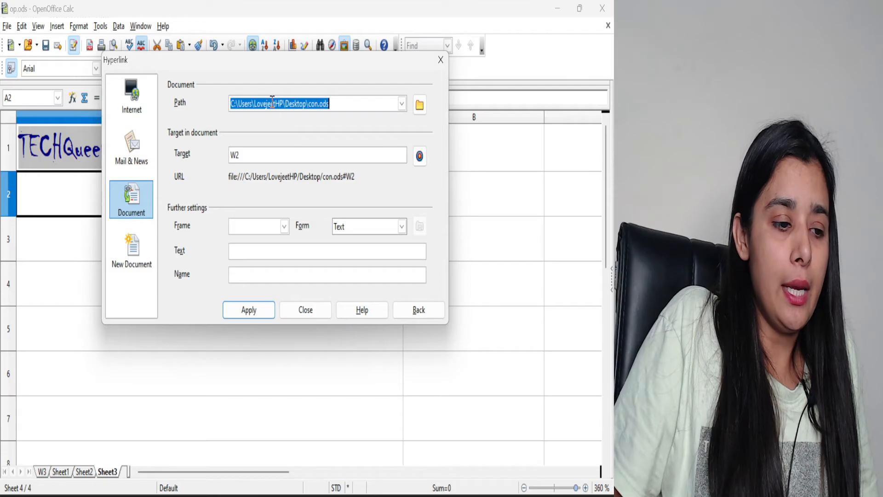
left_click(247, 162)
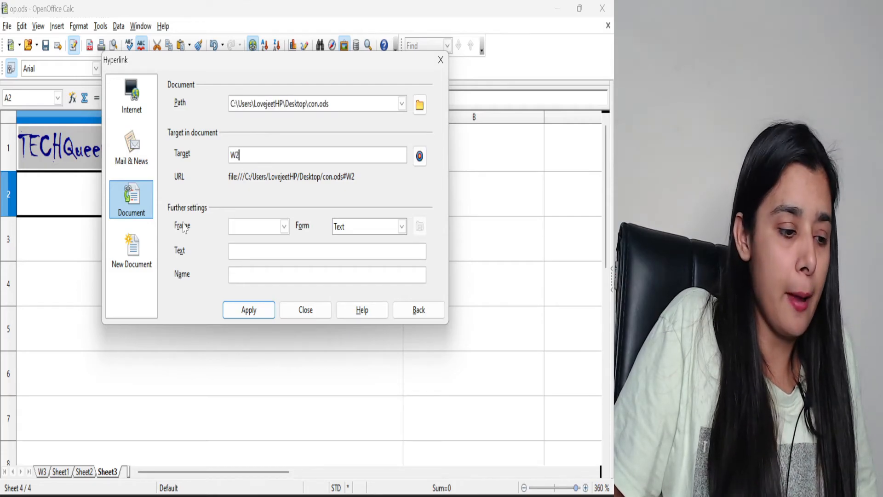
Set the hyperlink's form to Button and its text to "Move to the sheet W2"
left_click(401, 226)
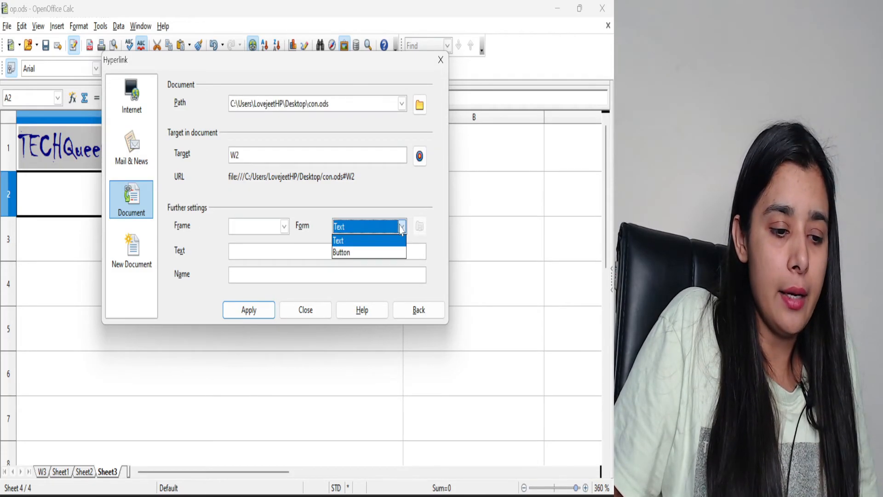
left_click(341, 252)
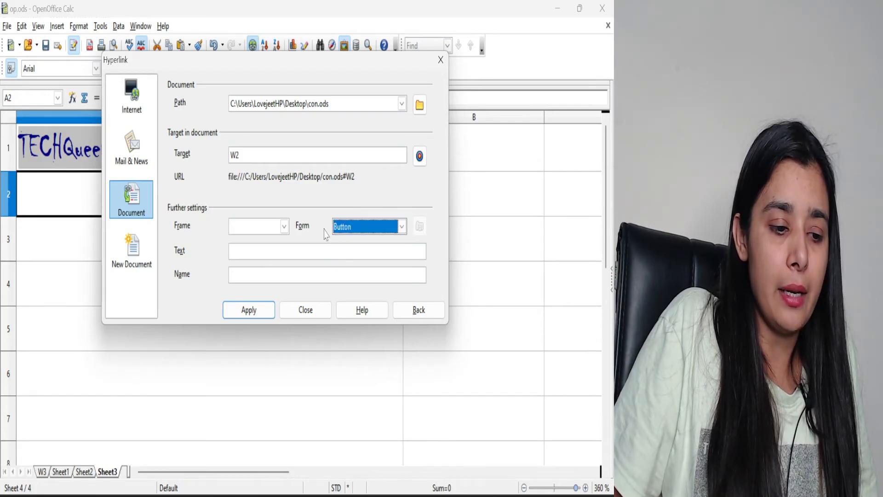
left_click(289, 252)
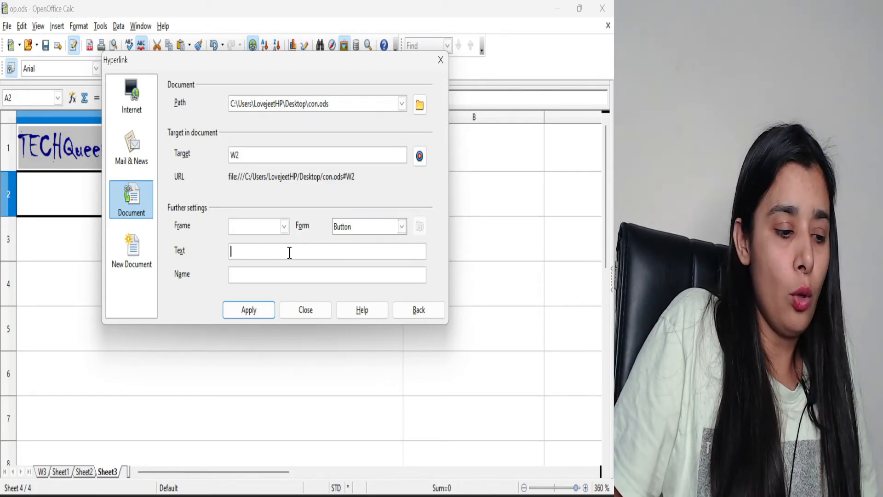
type("M")
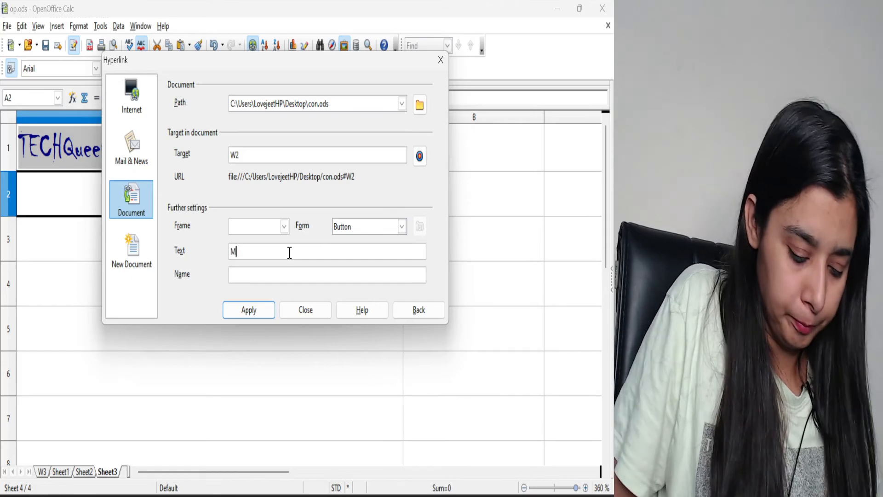
type("ove to the ")
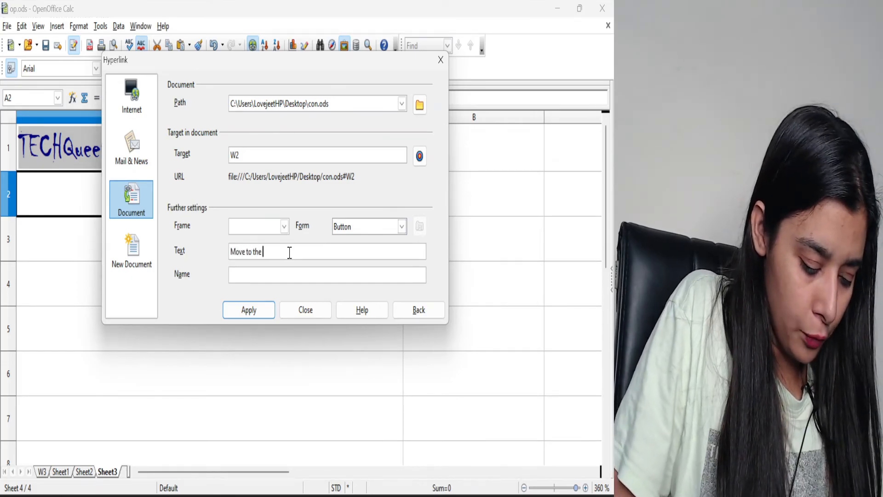
type("sheet")
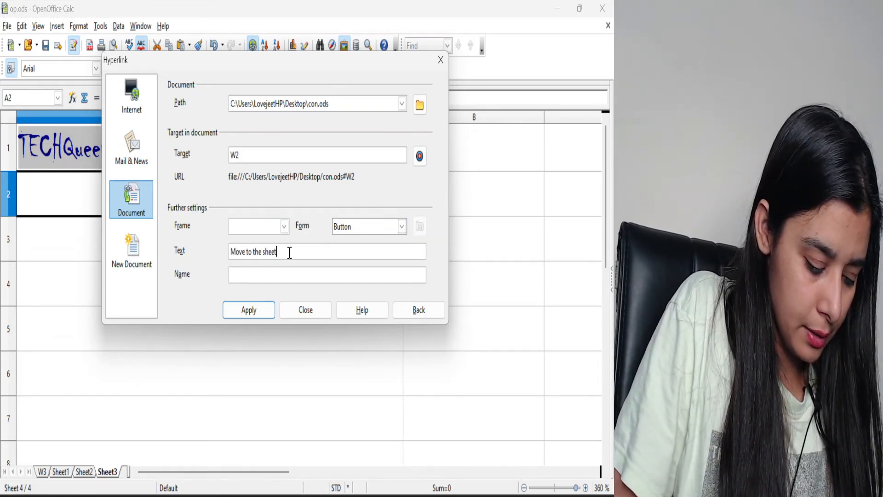
type(" W2")
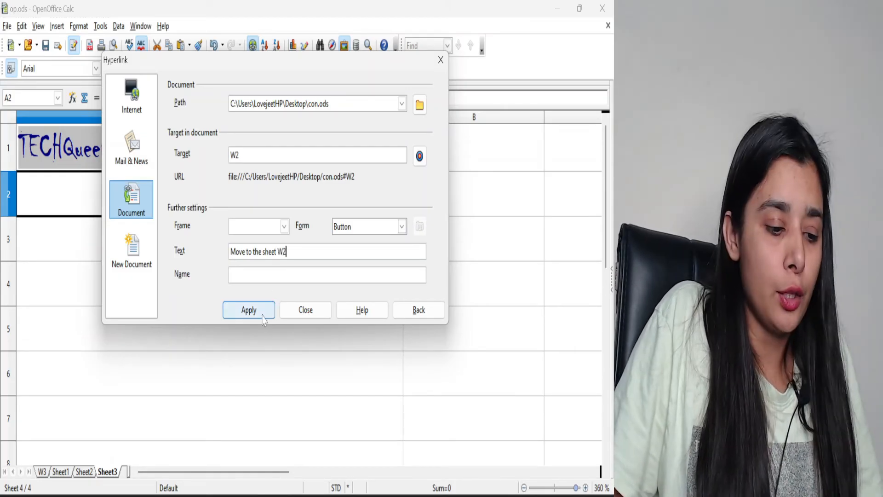
Apply the hyperlink to cell A2 and enlarge the inserted button to cover the whole cell, about 6.24 x 0.45
left_click(249, 310)
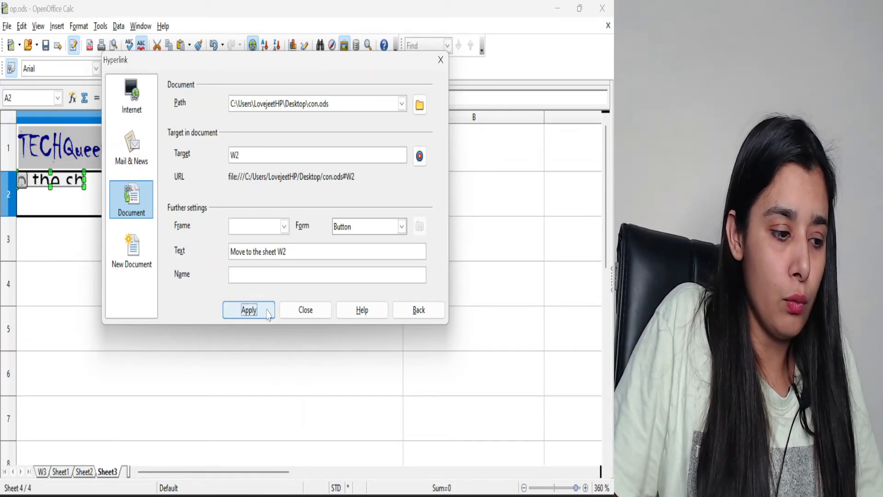
left_click(441, 60)
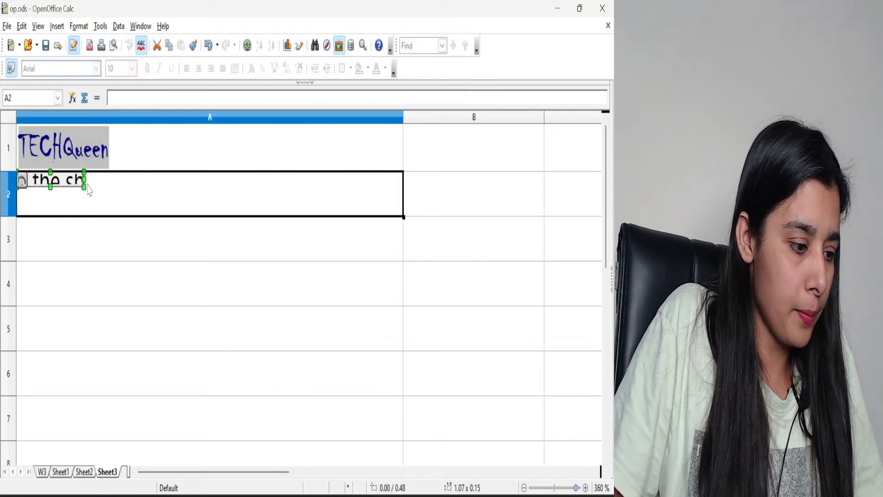
left_click_drag(84, 185, 407, 218)
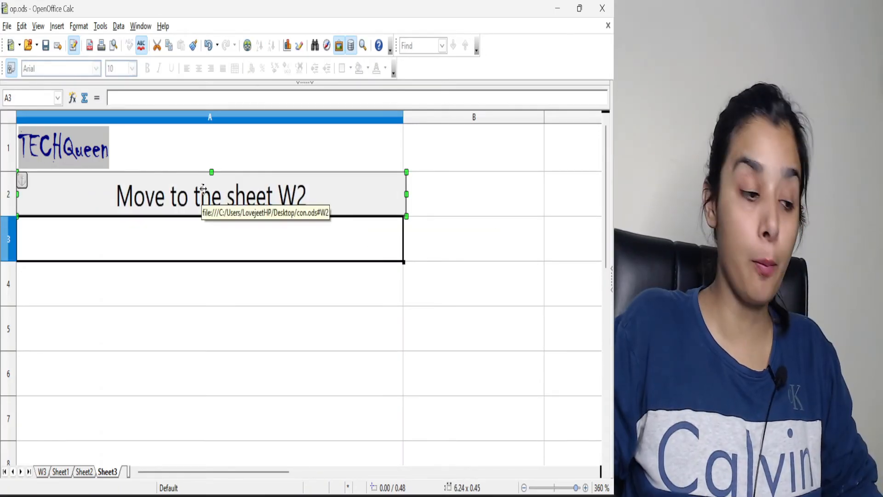
Display the Form Controls toolbar and turn off design mode so the hyperlink button can be used
left_click(38, 26)
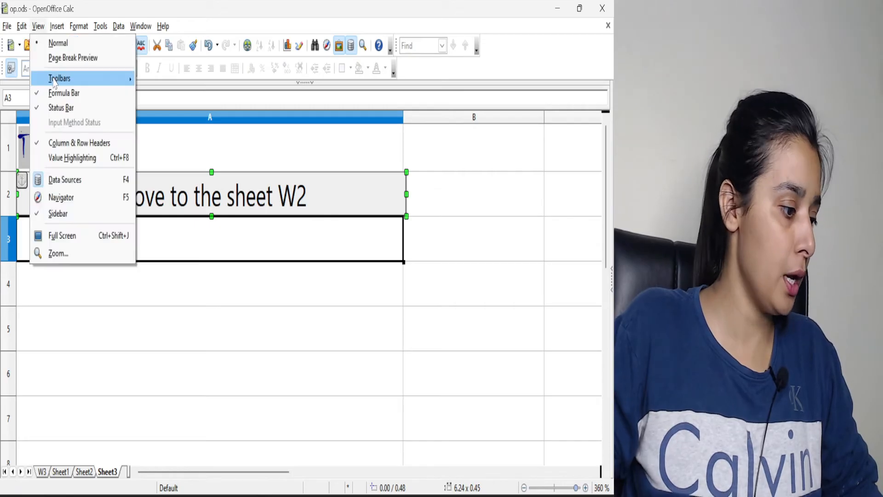
mouse_move(54, 82)
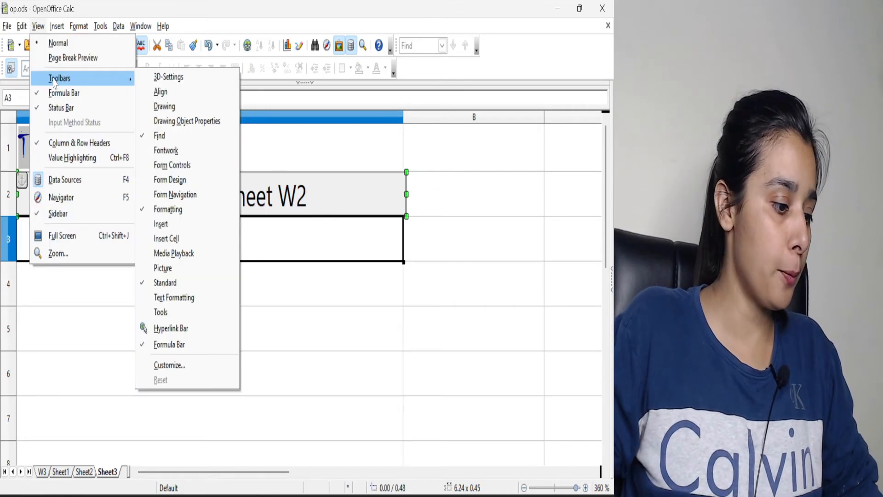
left_click(171, 166)
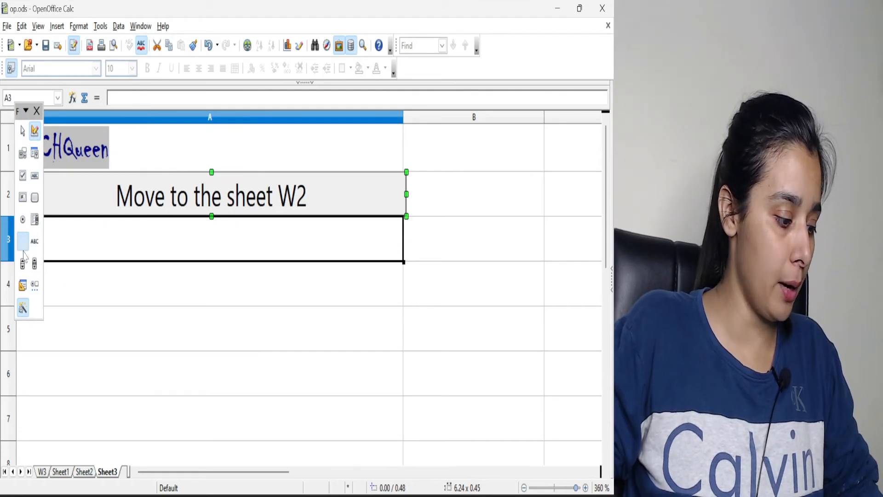
left_click(38, 138)
left_click(38, 138)
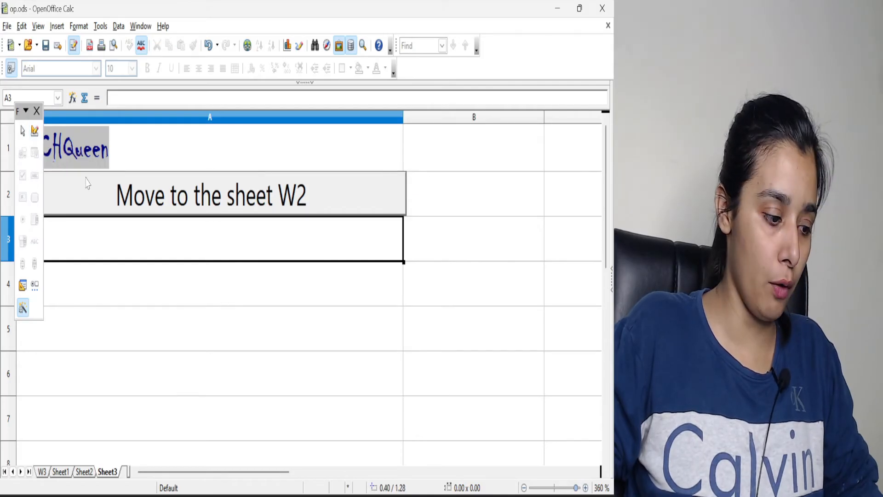
Test the "Move to the sheet W2" button, closing con.ods and its floating form toolbar before testing the button again
left_click(201, 187)
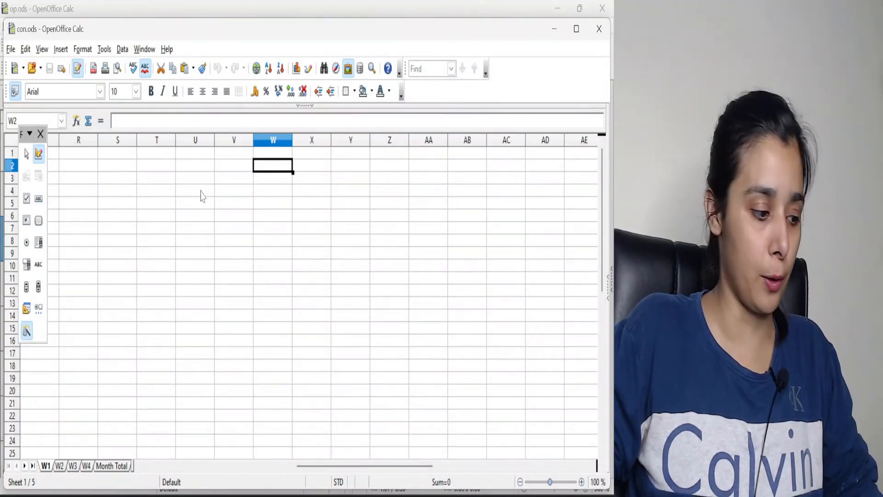
left_click(41, 134)
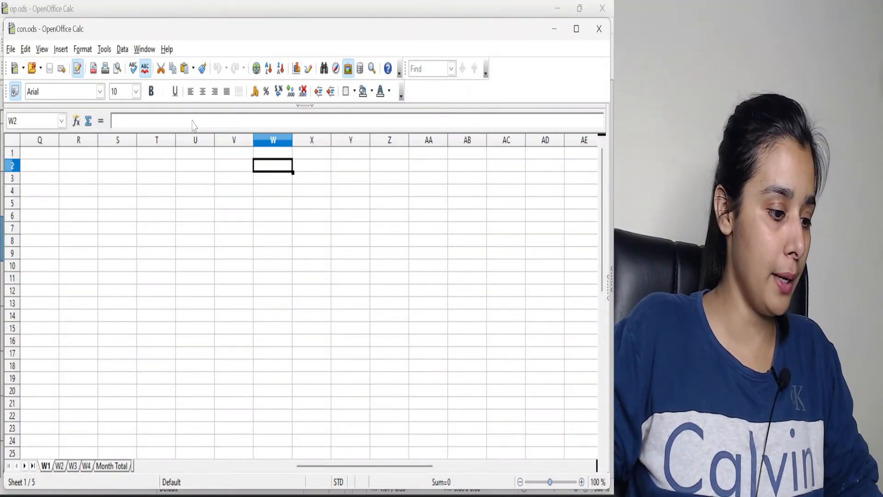
left_click(599, 29)
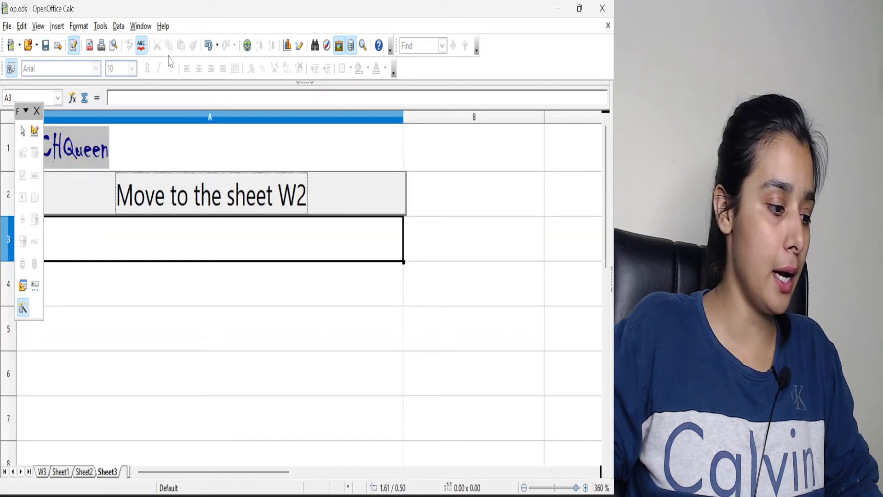
left_click(104, 29)
left_click(263, 211)
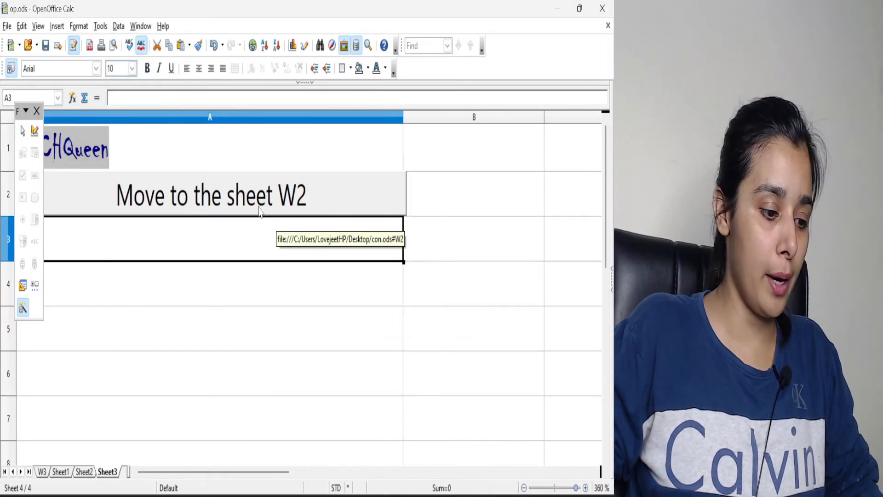
left_click(303, 203)
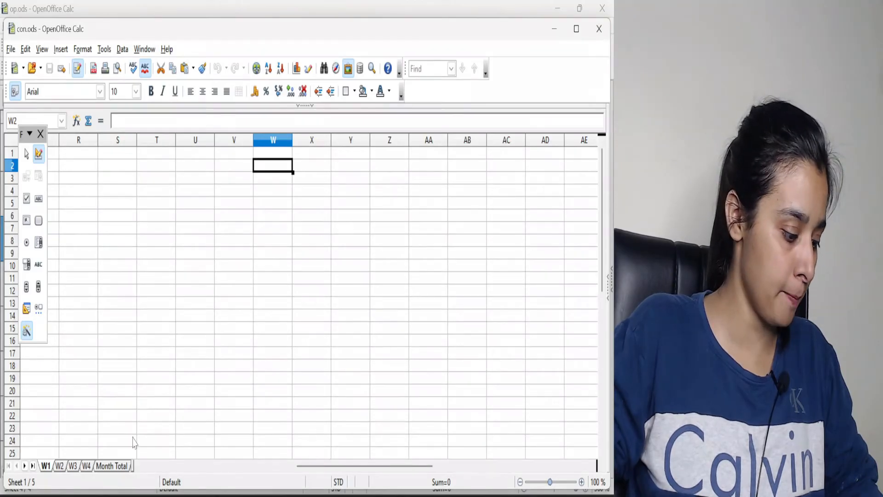
View sheet W3 in con.ods, close that workbook, and enter a first name in cell B2 of Sheet1 in op.ods
left_click(73, 466)
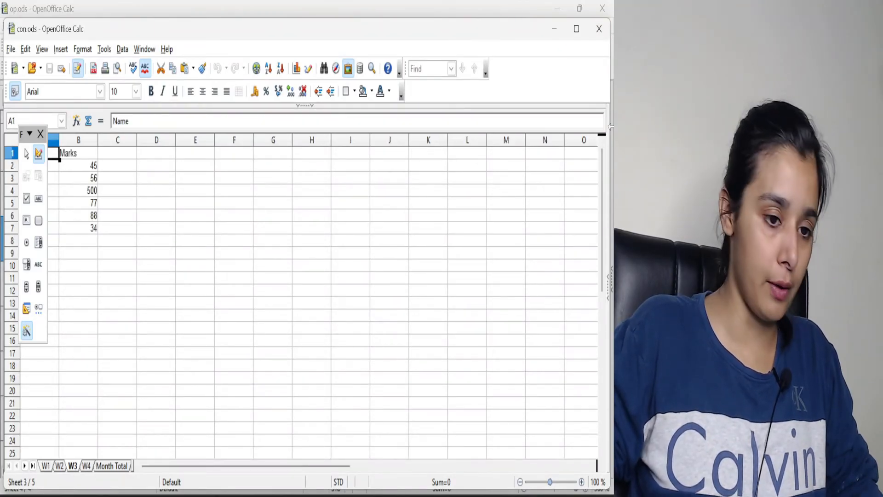
left_click(599, 29)
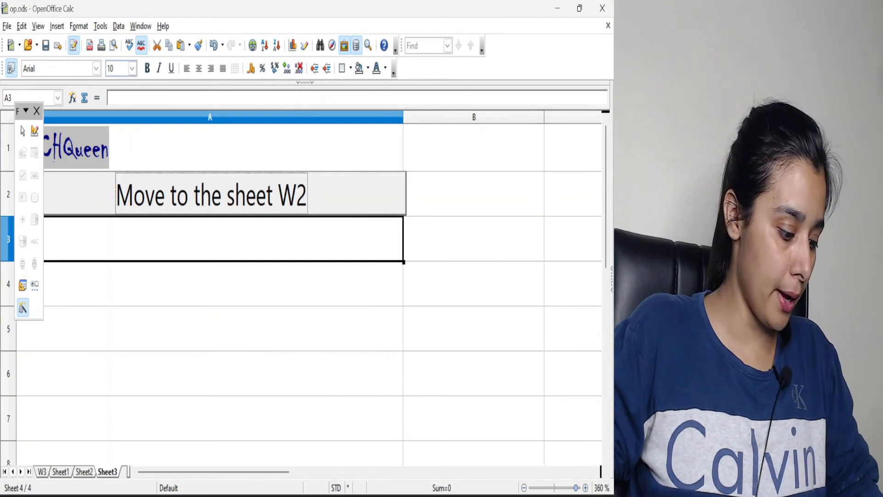
left_click(84, 471)
left_click(63, 472)
left_click(209, 209)
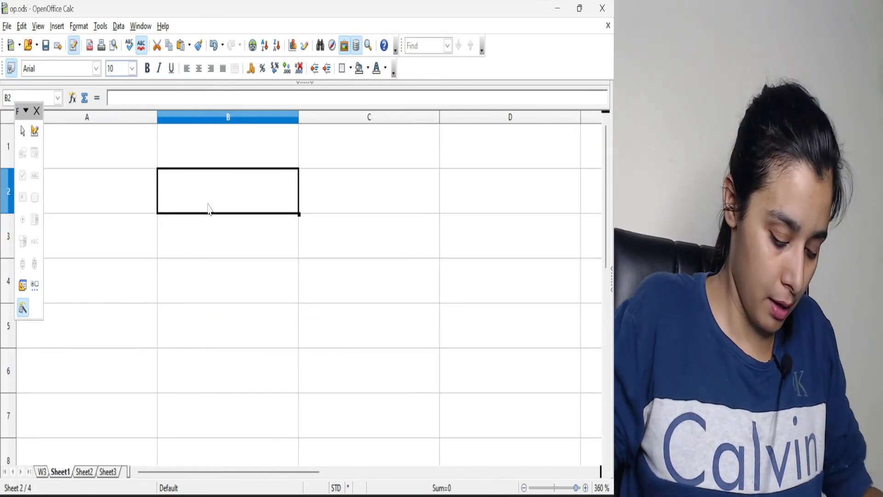
type("Komal")
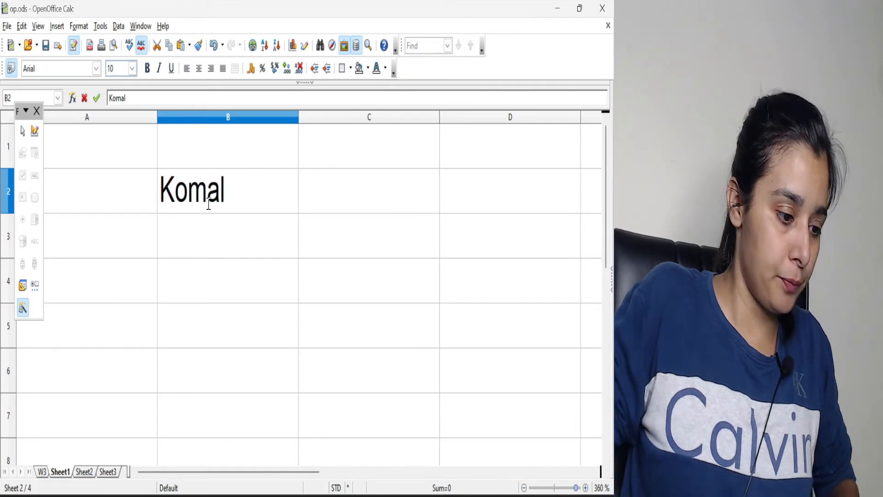
Start a document hyperlink in cell A4 of Sheet3 and set its target within the document to Sheet1
left_click(110, 472)
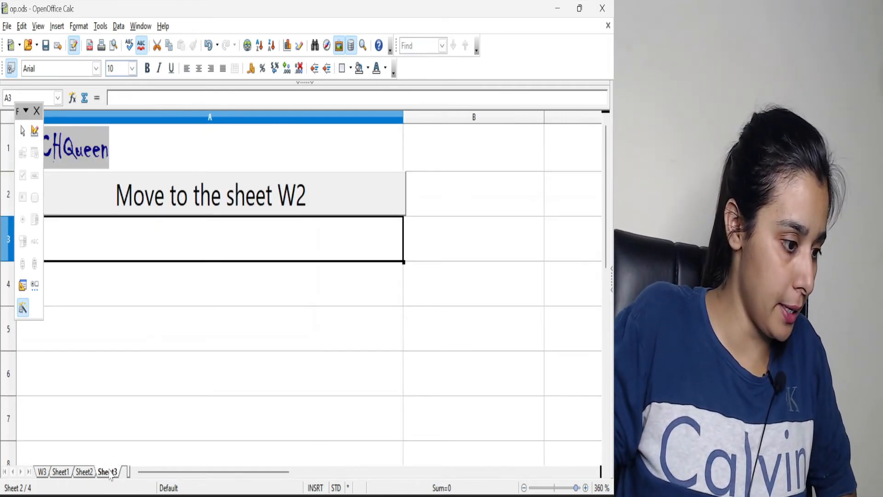
left_click(152, 305)
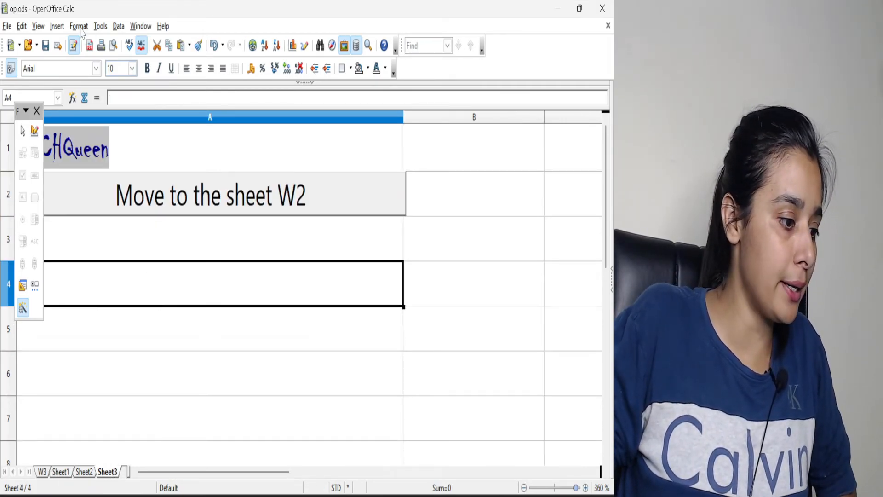
left_click(58, 27)
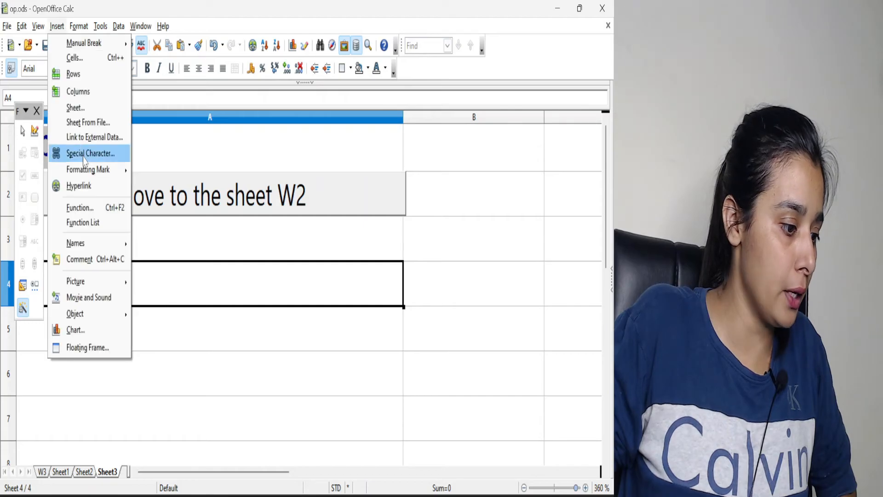
left_click(77, 186)
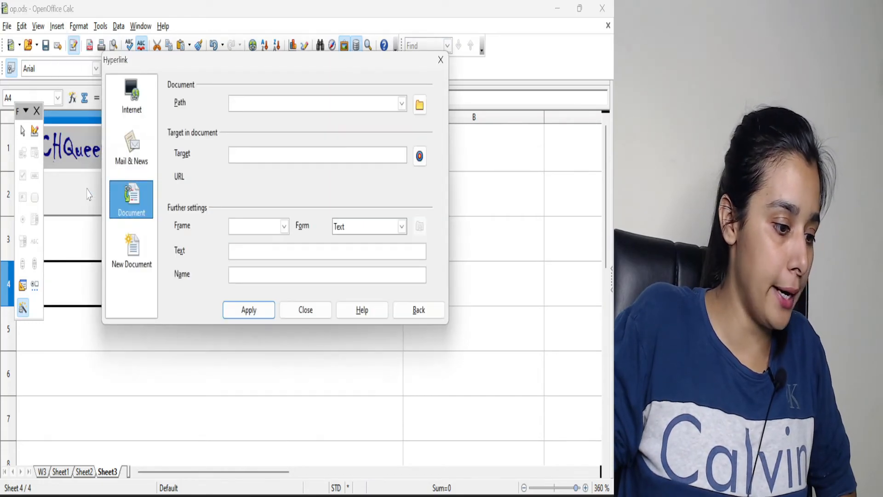
left_click(340, 102)
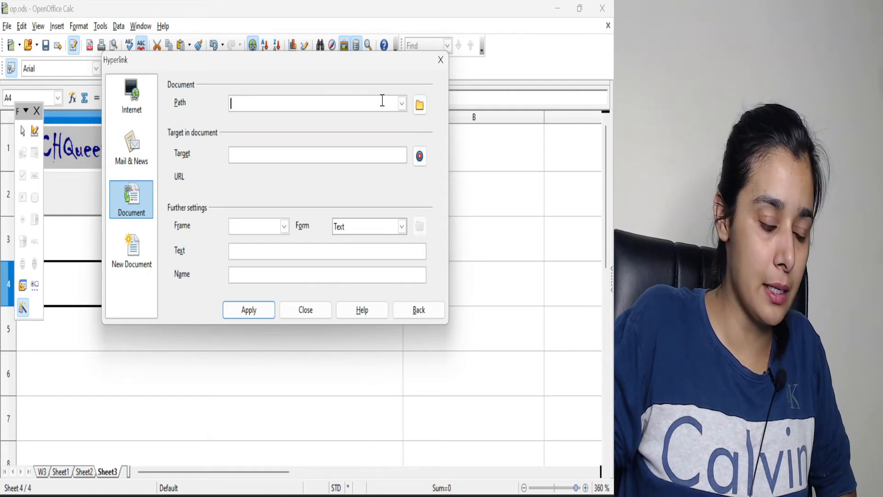
left_click_drag(353, 67, 466, 61)
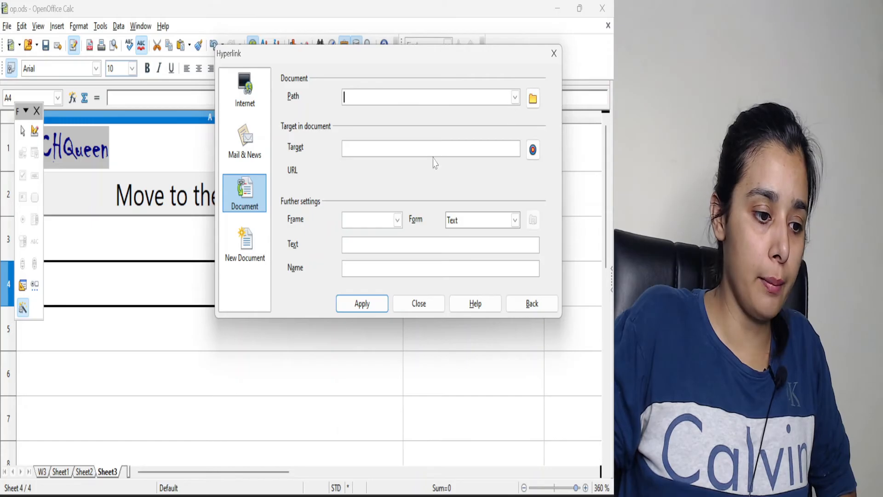
left_click(532, 154)
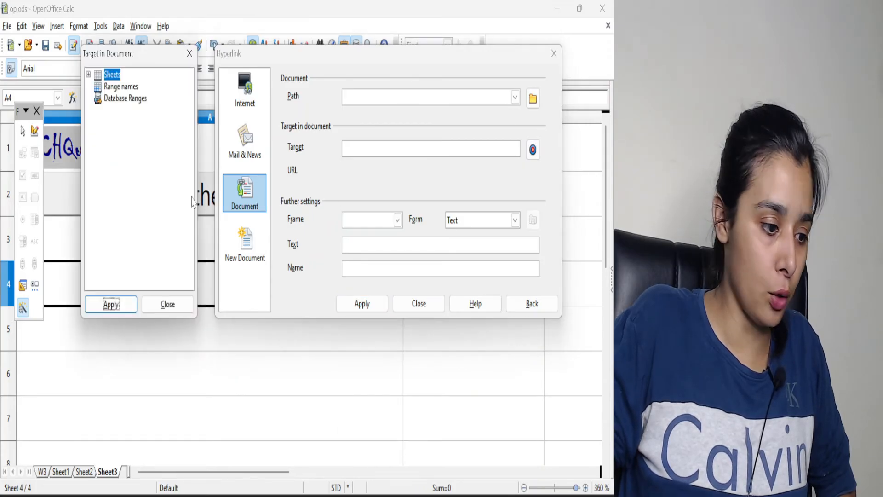
left_click(88, 74)
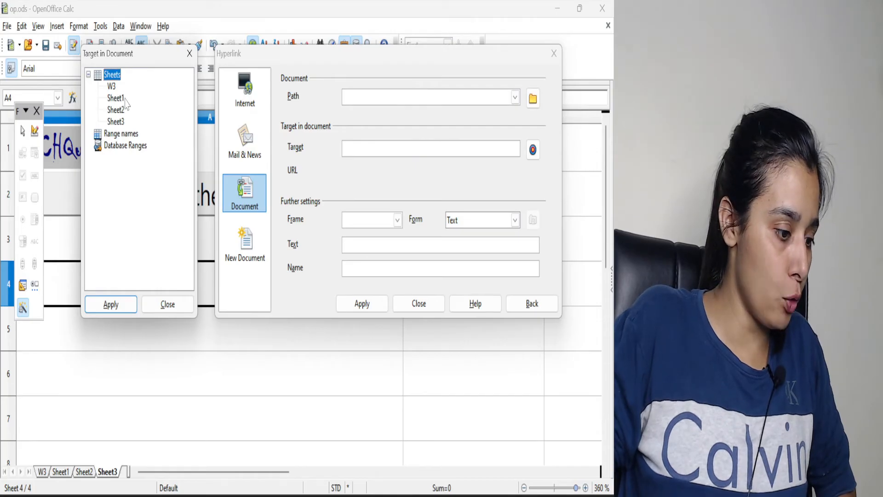
left_click(115, 110)
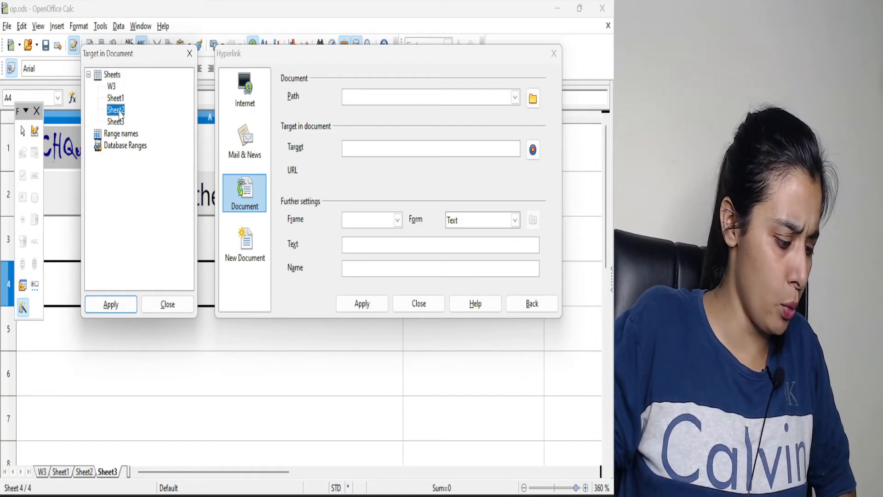
left_click(115, 98)
left_click(116, 305)
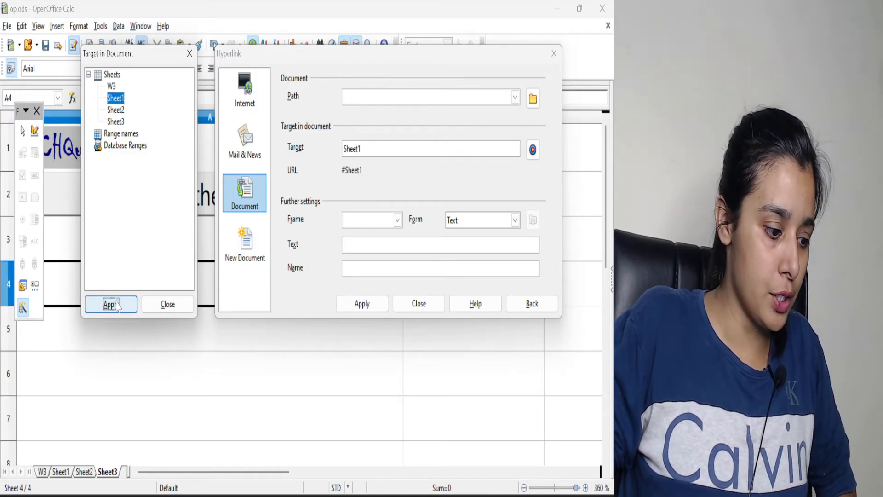
left_click(158, 305)
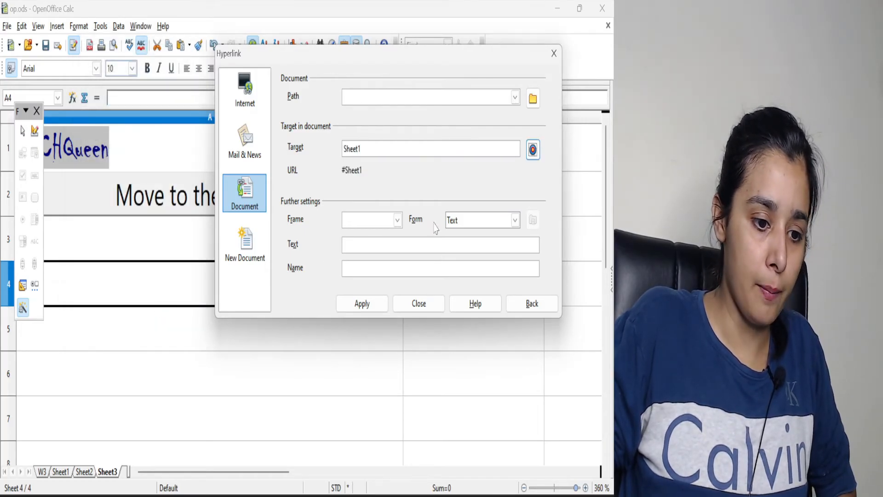
Keep the hyperlink's form as Text, set its text to "Yes", and apply it to cell A4
left_click(464, 221)
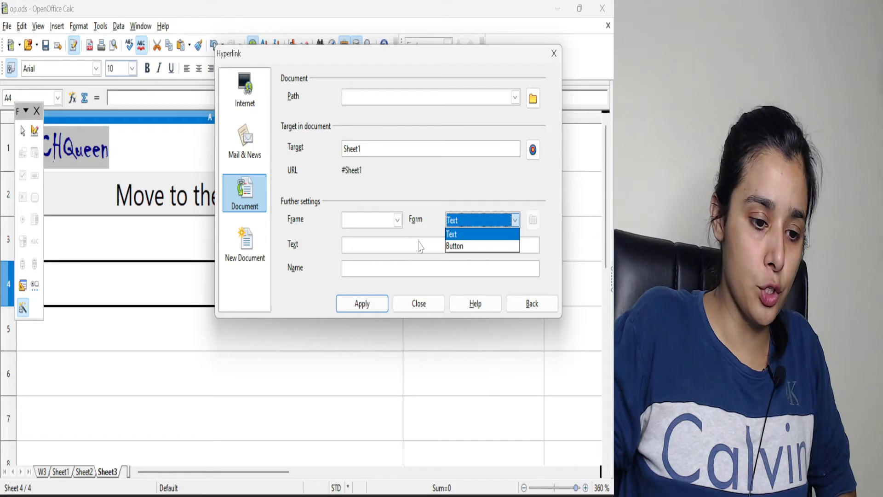
left_click(420, 247)
left_click(404, 249)
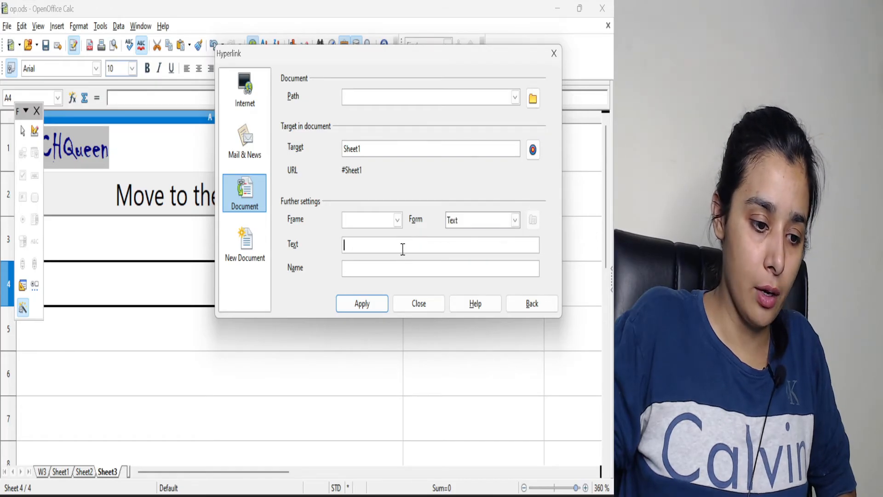
type("Yes")
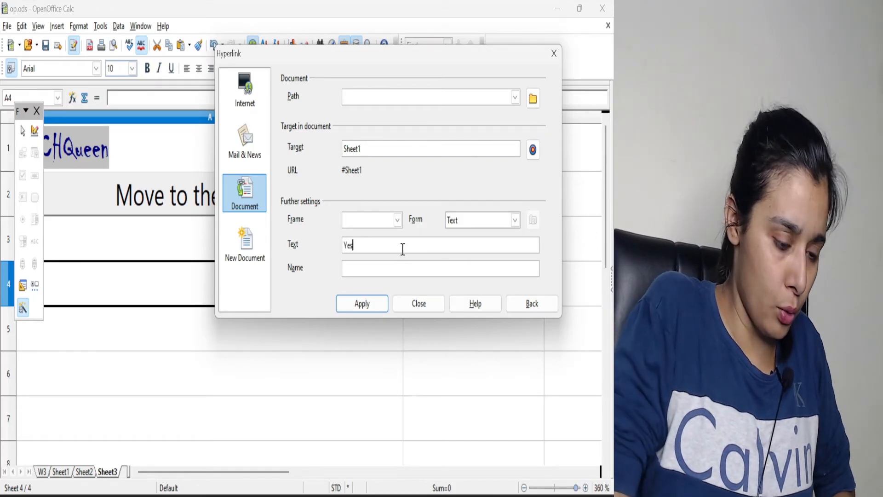
left_click(370, 306)
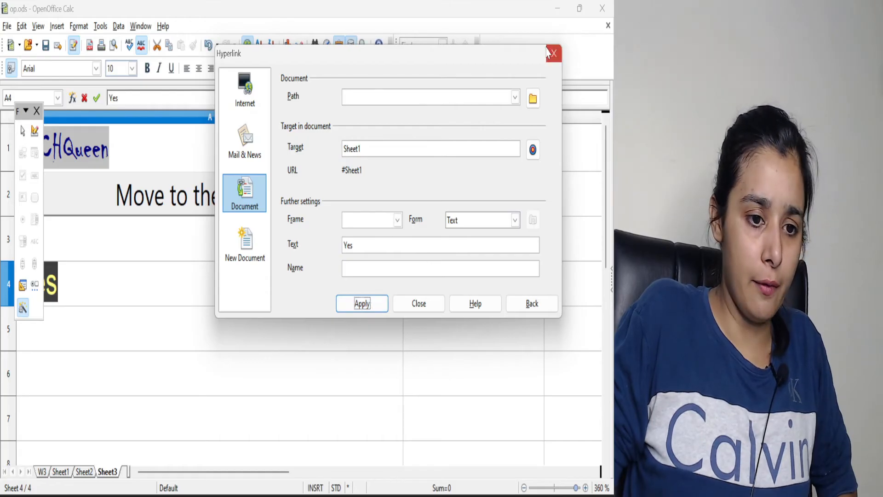
left_click(554, 53)
Test the "Yes" hyperlink in cell A4 and return to Sheet3
left_click(51, 287)
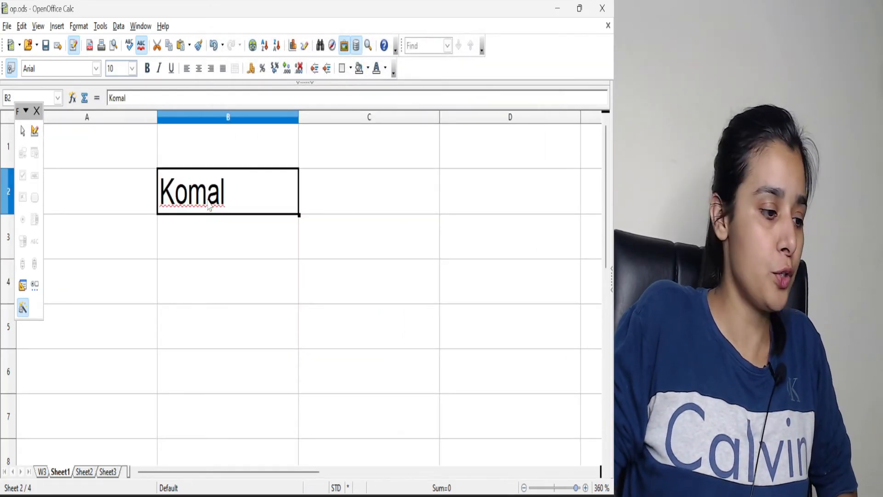
left_click(78, 26)
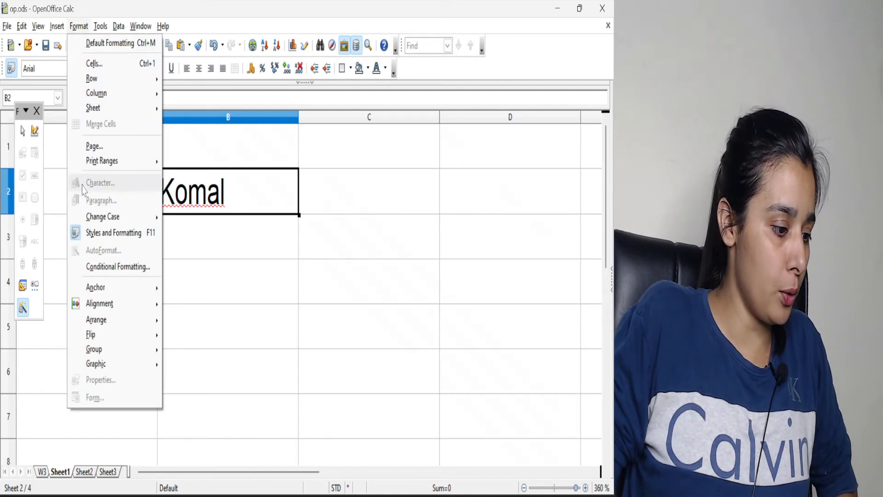
left_click(109, 472)
left_click(109, 472)
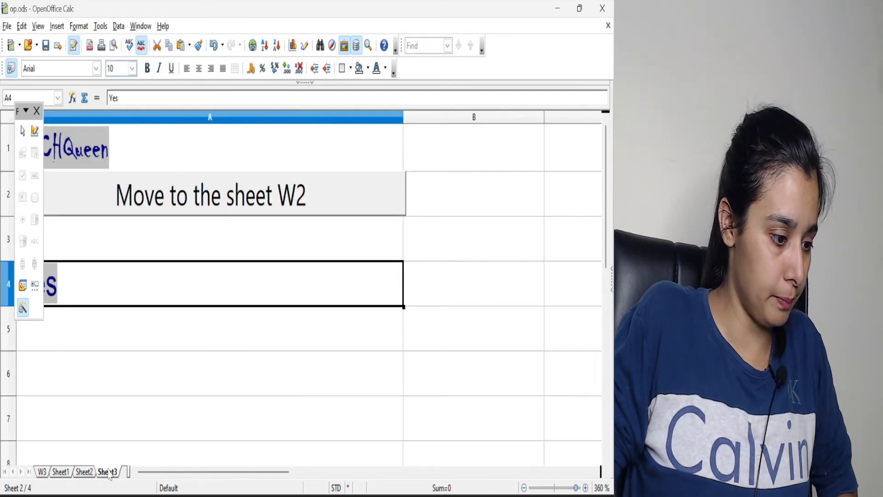
Start a new-document hyperlink from cell A4 of Sheet3 and choose the Desktop folder as the new file's location
left_click(57, 26)
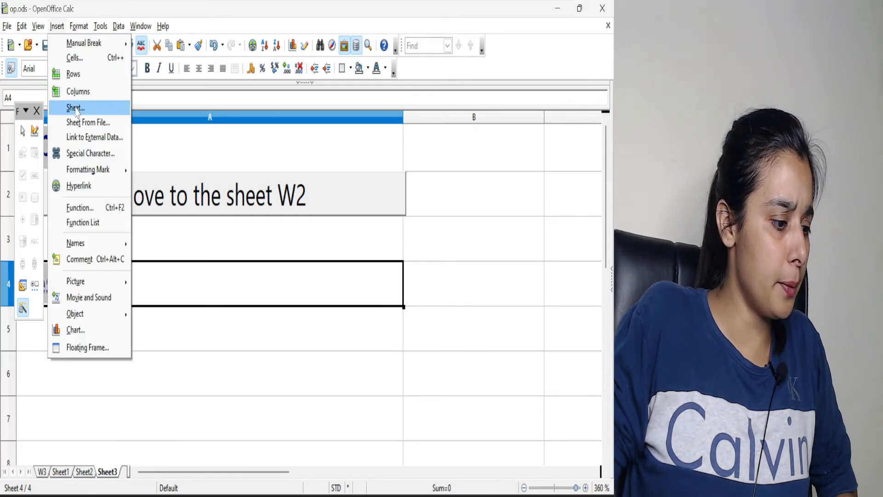
left_click(79, 185)
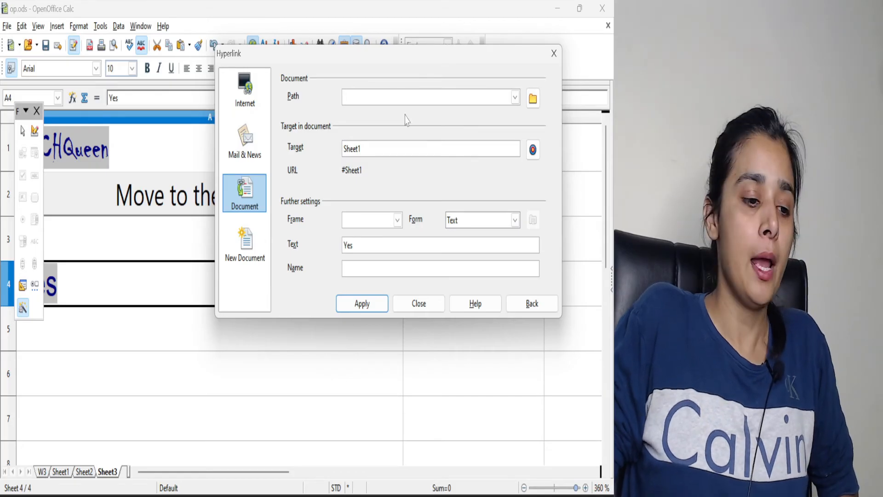
left_click(515, 97)
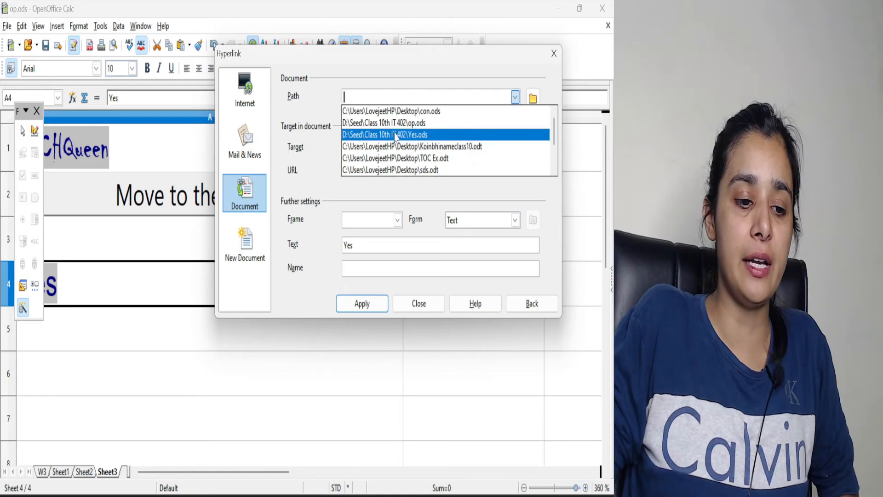
left_click(540, 83)
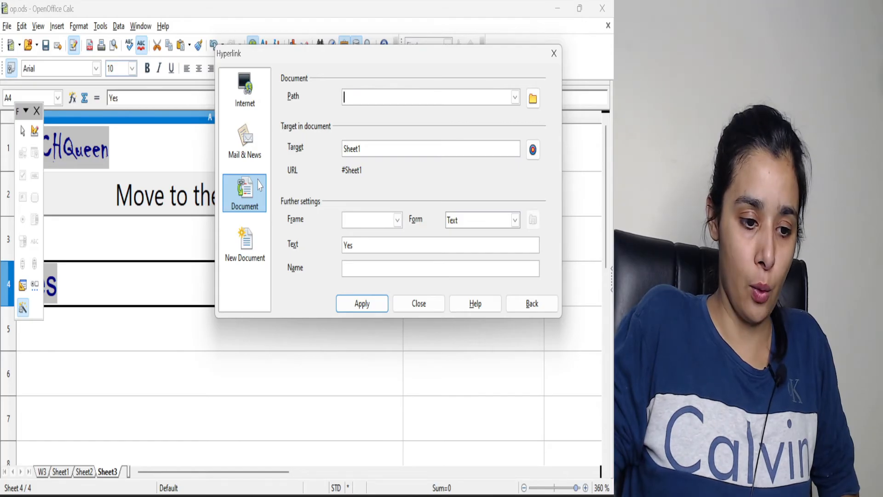
left_click(250, 254)
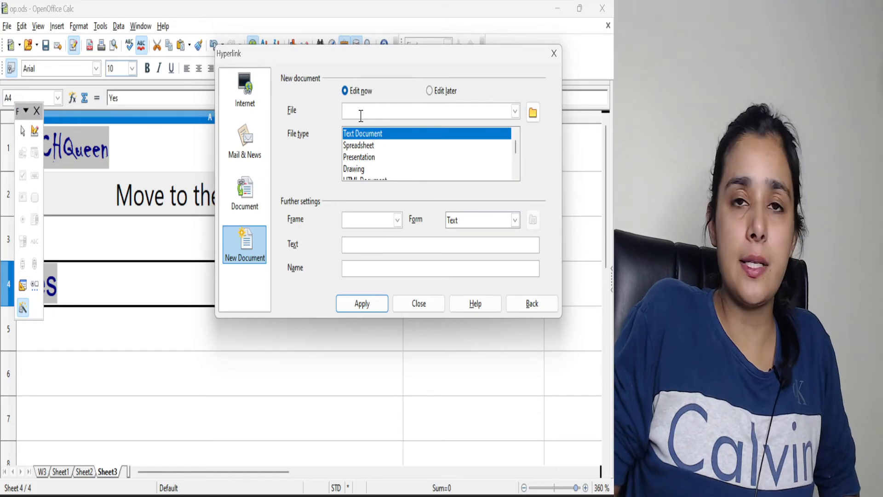
left_click(532, 112)
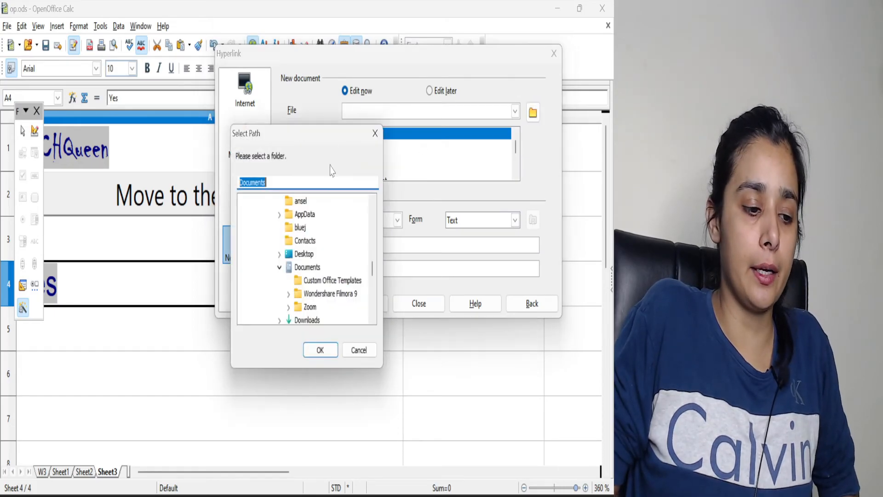
left_click_drag(373, 271, 376, 219)
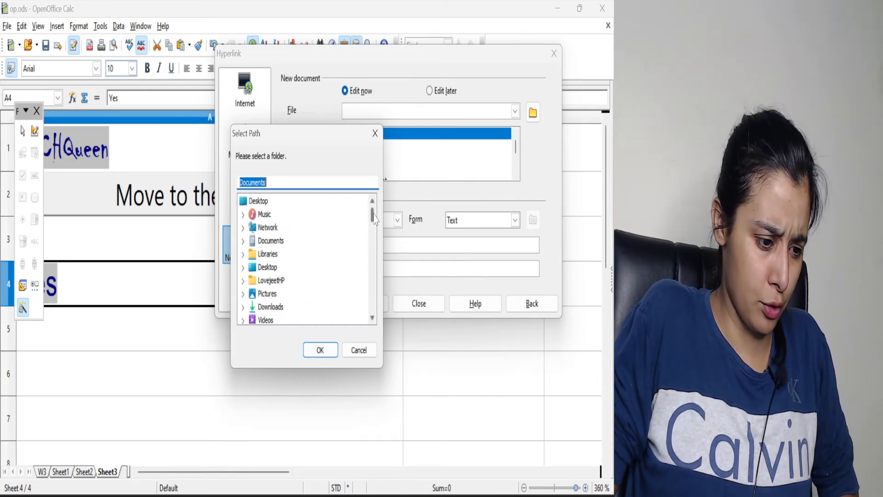
left_click(266, 267)
left_click(242, 272)
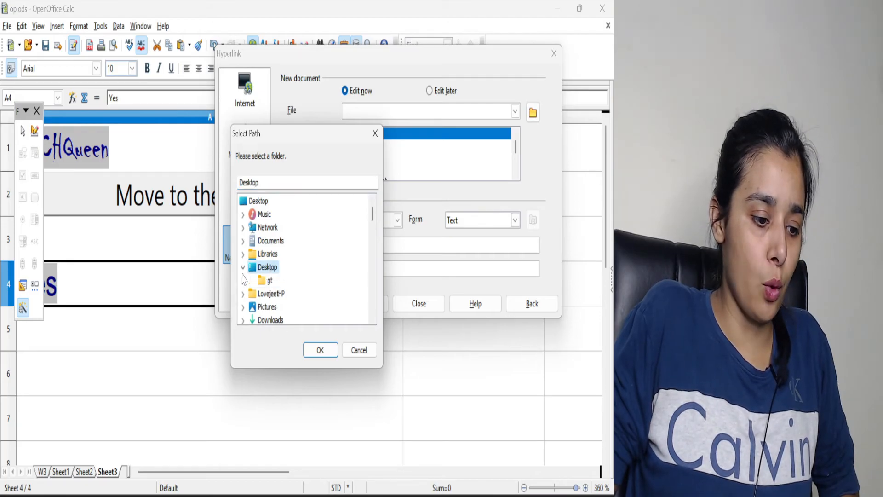
left_click(322, 350)
Name the new linked file ok.ods at the end of its Desktop path
left_click(439, 112)
type("ovejeetHP\\Desktop\\")
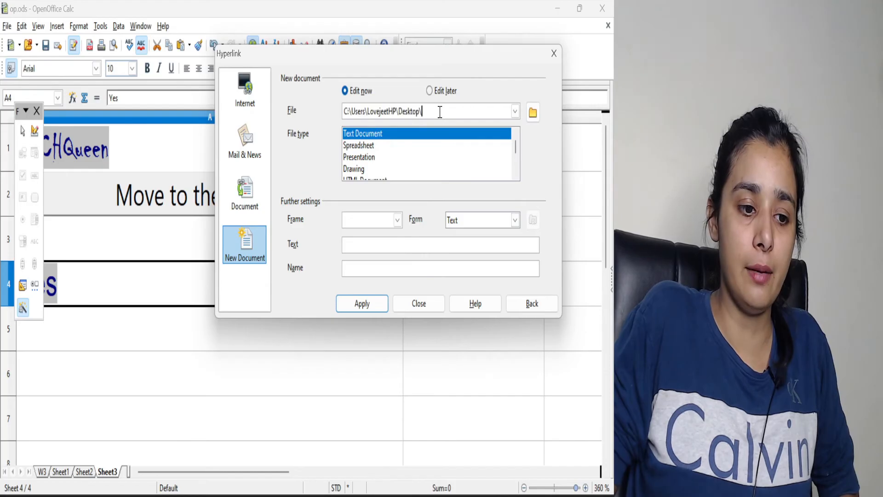
type("ok")
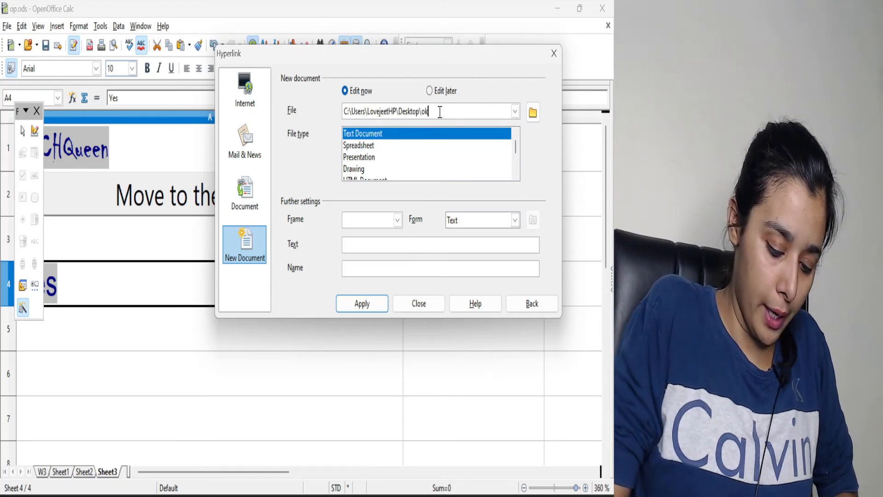
type(".od")
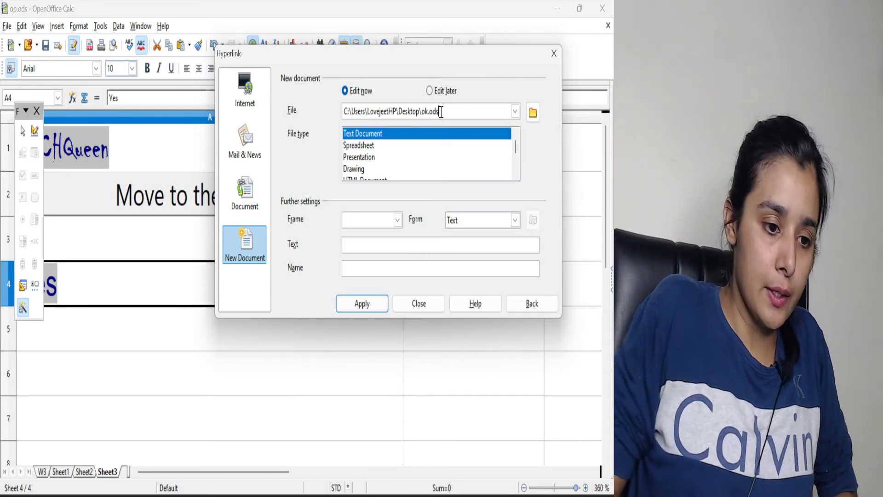
type("s")
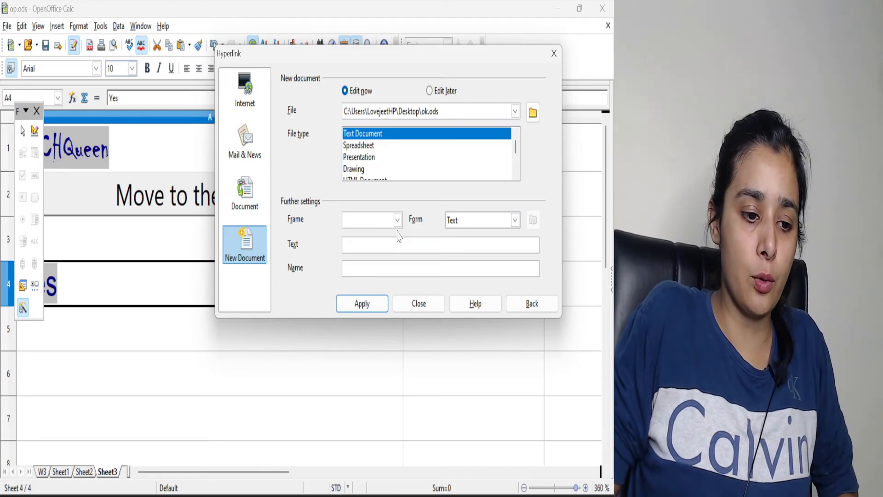
Set the new-document hyperlink's text to "New File", apply it to cell A4, and close the Hyperlink dialog
type("N")
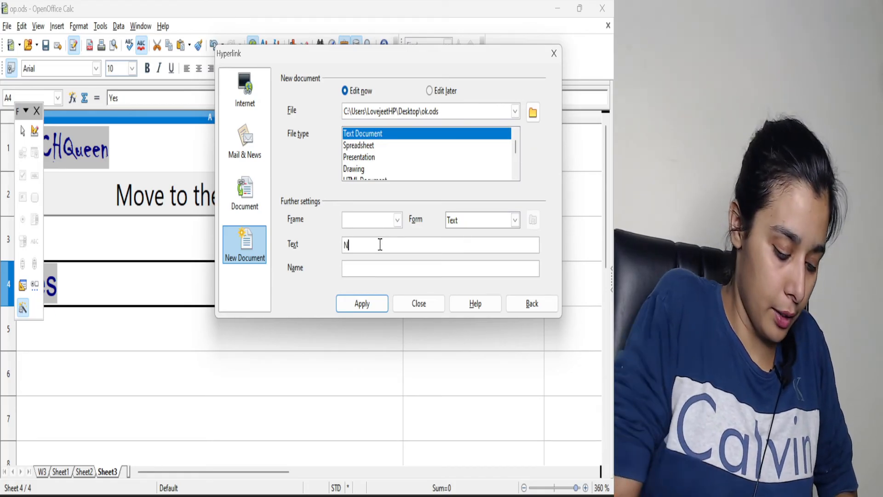
type("ew File")
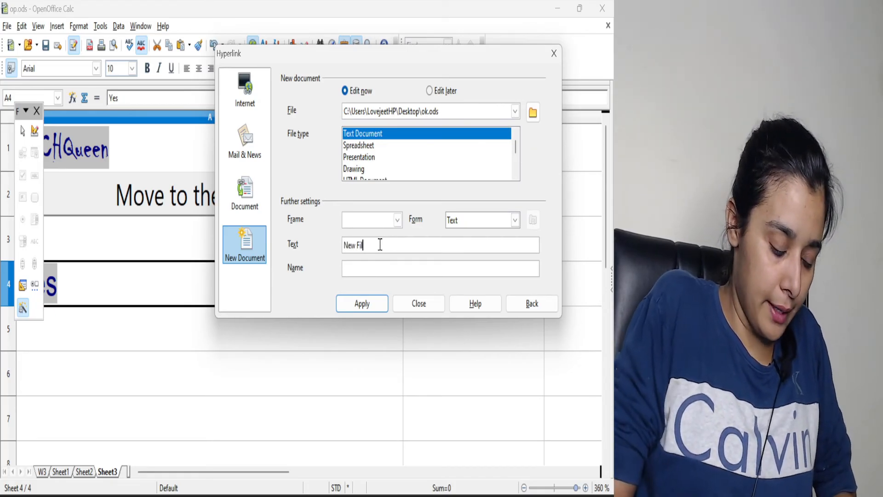
left_click(368, 305)
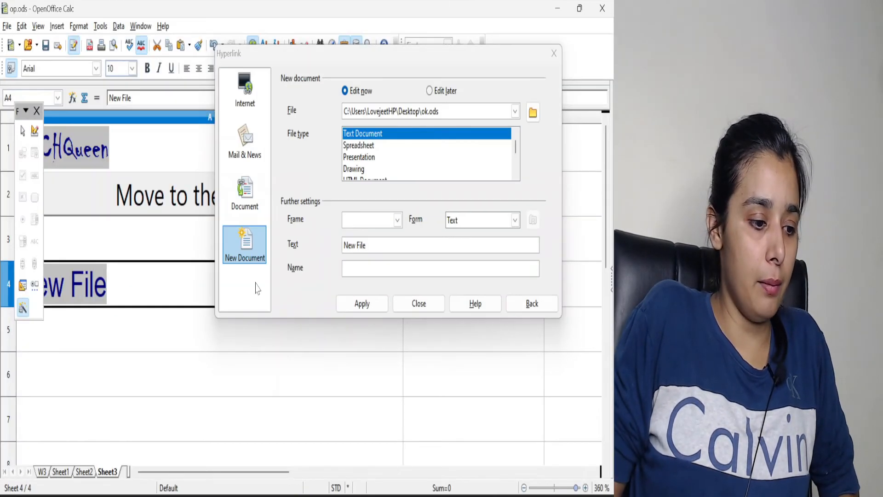
left_click(247, 331)
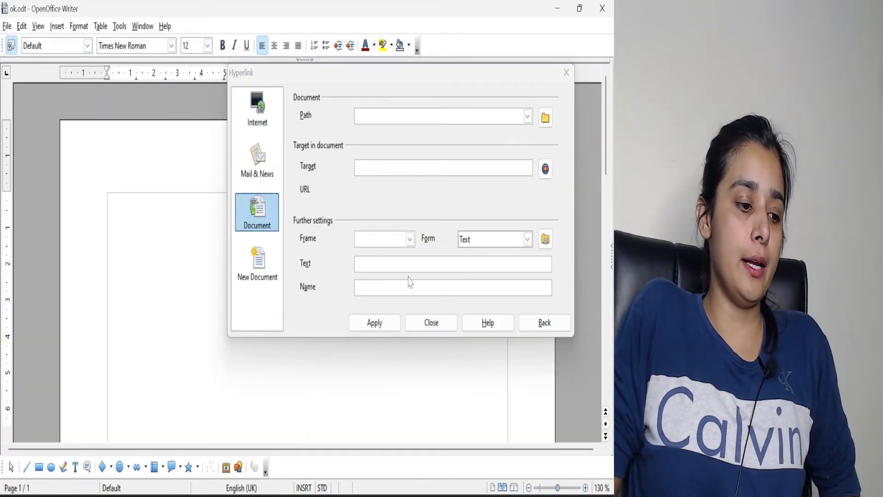
left_click(566, 73)
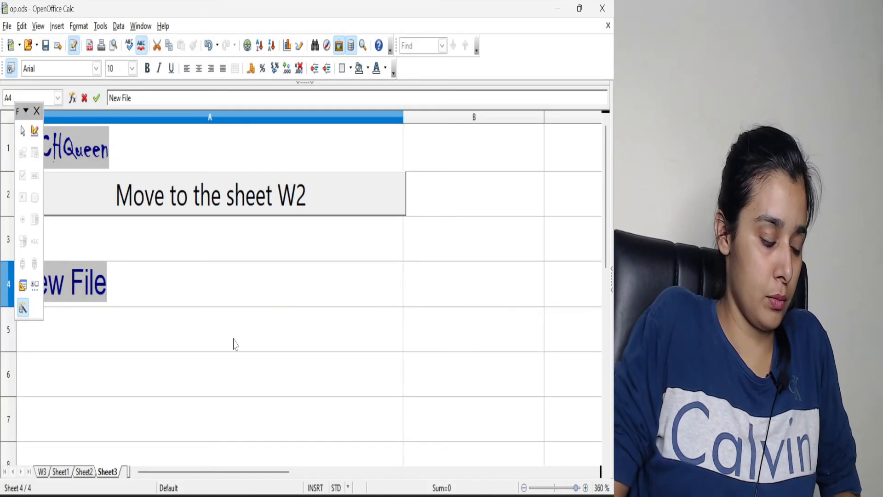
Start a new-document hyperlink from cell A5 of Sheet3 and choose the Desktop folder as the new file's location
left_click(233, 343)
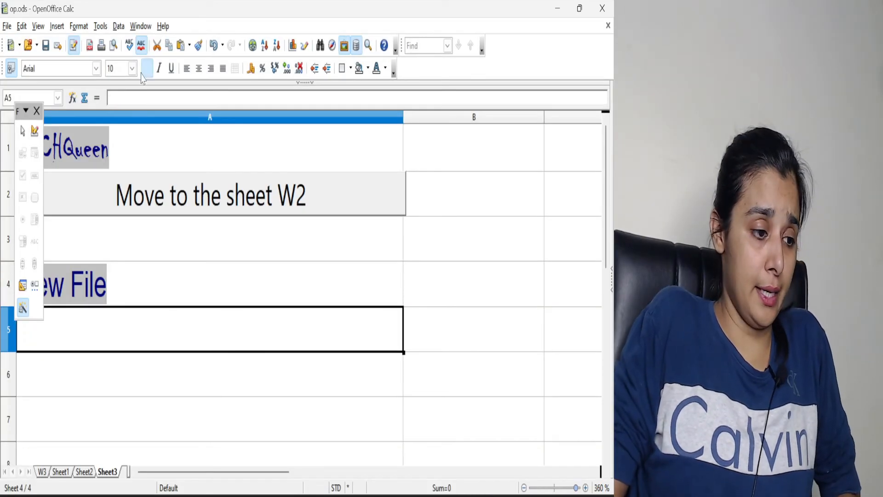
left_click(100, 26)
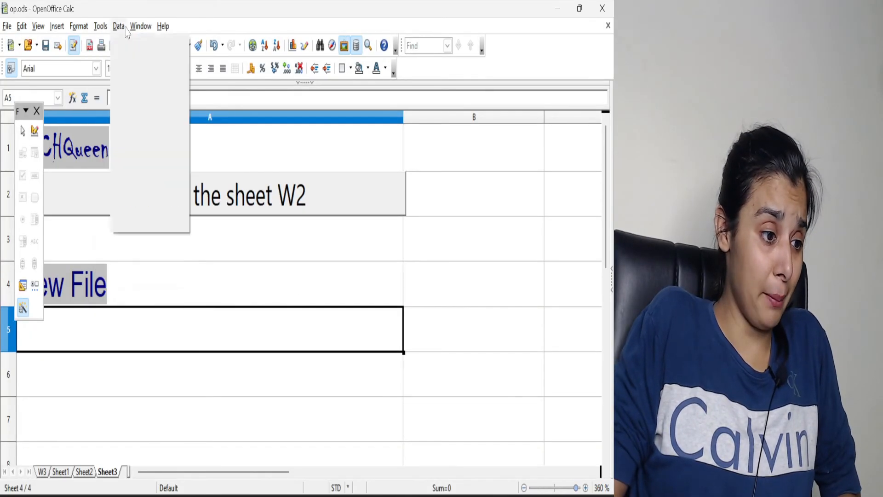
left_click(252, 52)
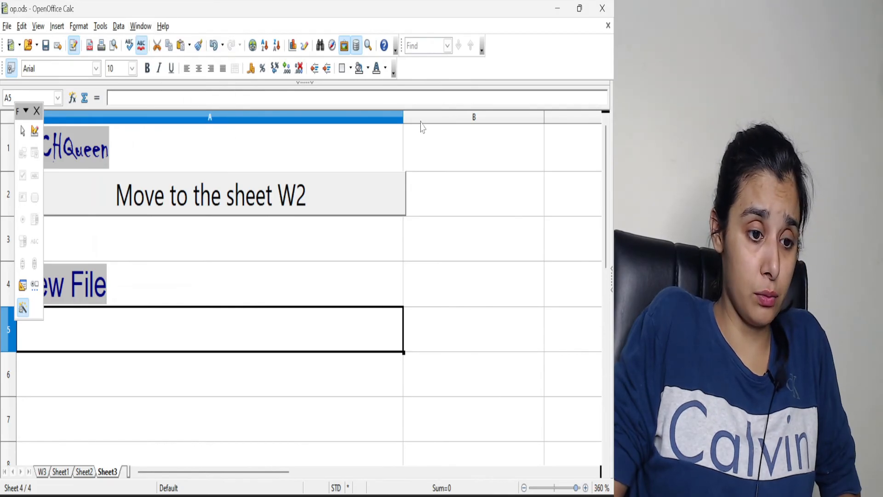
left_click(250, 47)
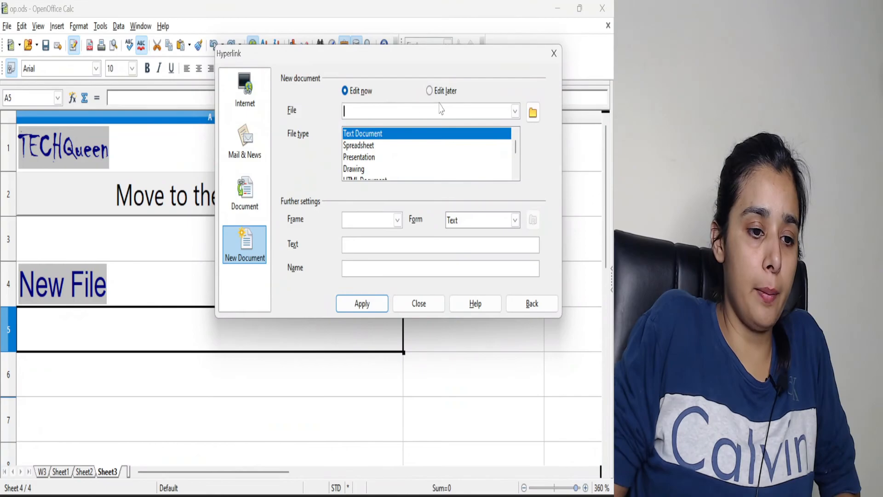
left_click(531, 113)
left_click(306, 254)
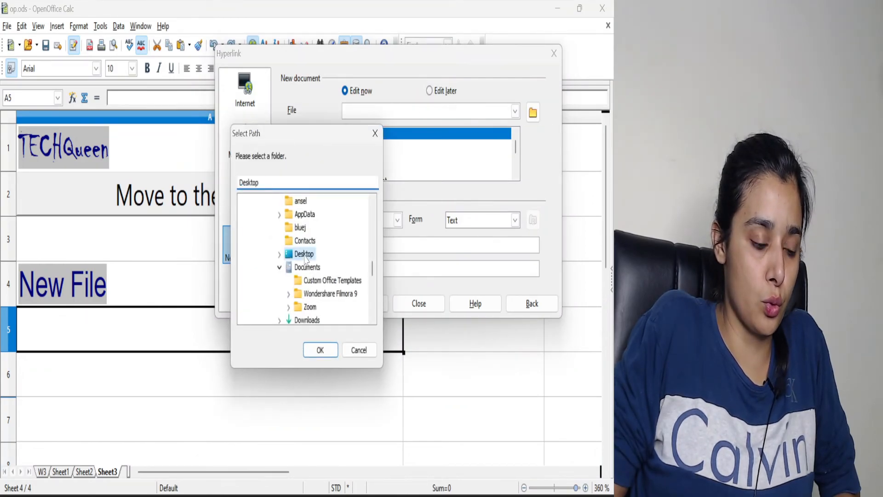
left_click(318, 349)
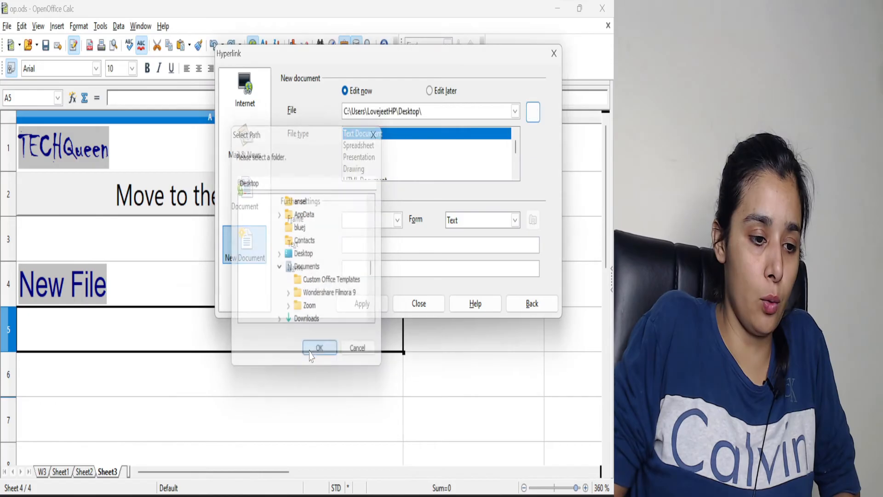
Choose Spreadsheet as the new document's file type and name the file jojo.ods at the end of its Desktop path
left_click(351, 147)
left_click(377, 251)
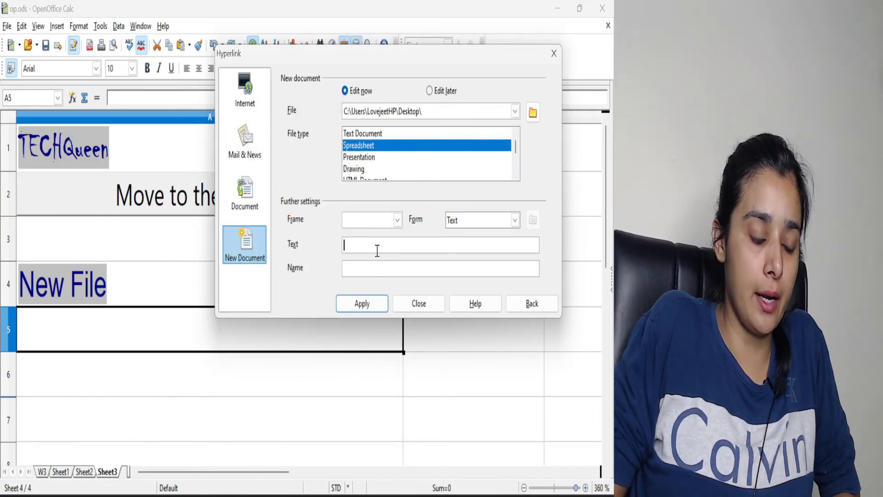
left_click(472, 115)
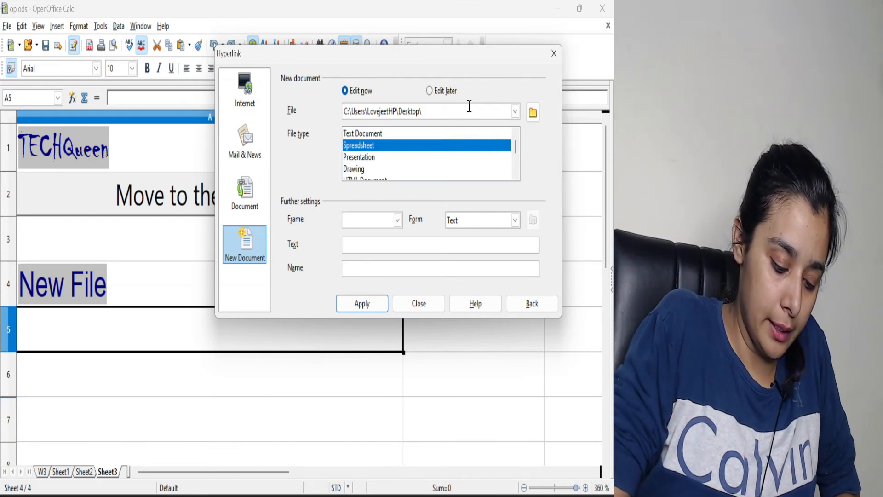
type("jojo.")
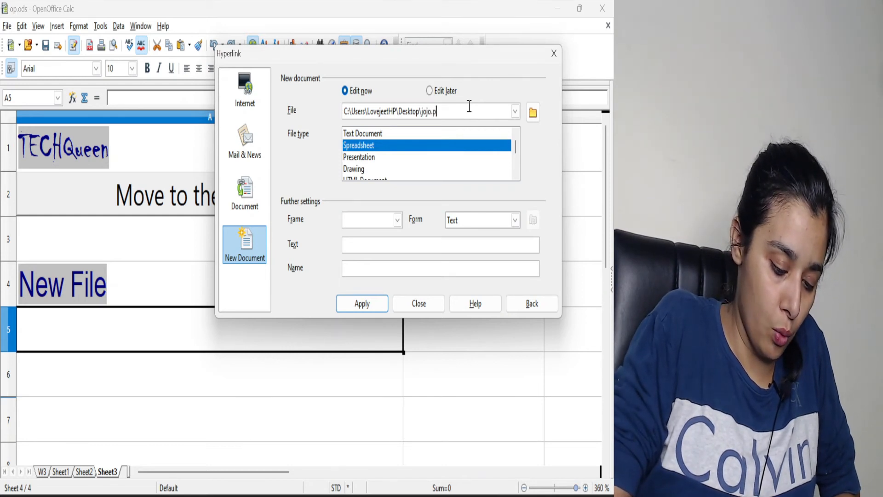
type("ods")
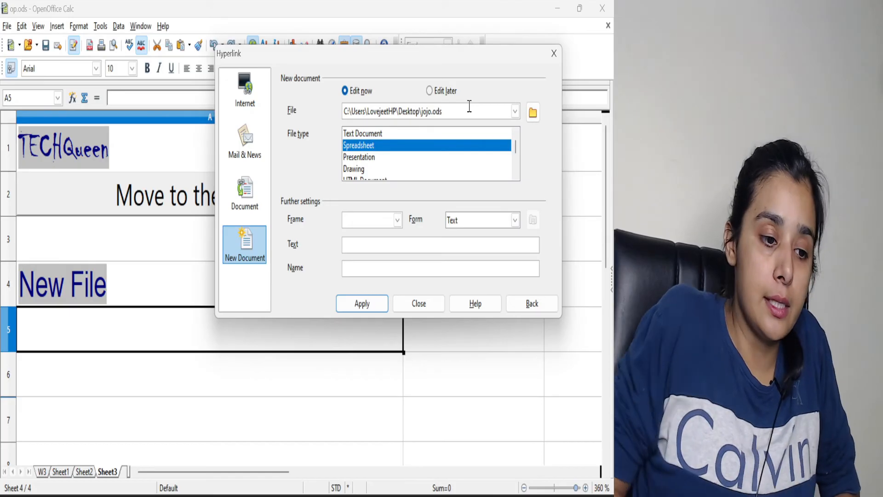
left_click(365, 137)
left_click(367, 143)
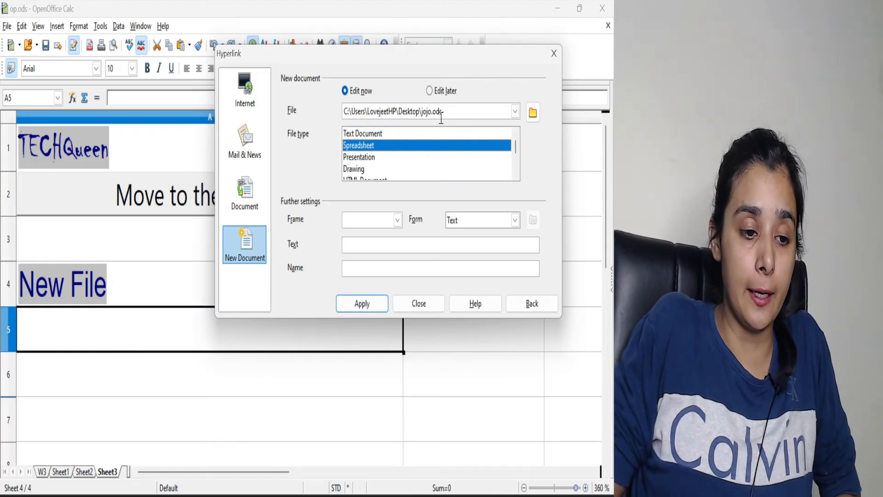
Set the hyperlink's text to "New wali file", apply it to cell A5, and close the Hyperlink dialog
left_click(362, 246)
type("New wor")
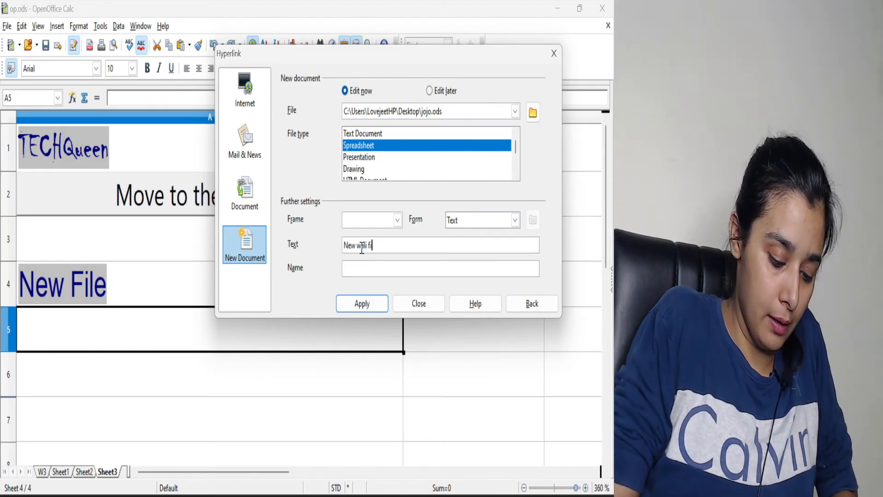
type(" file")
left_click(374, 305)
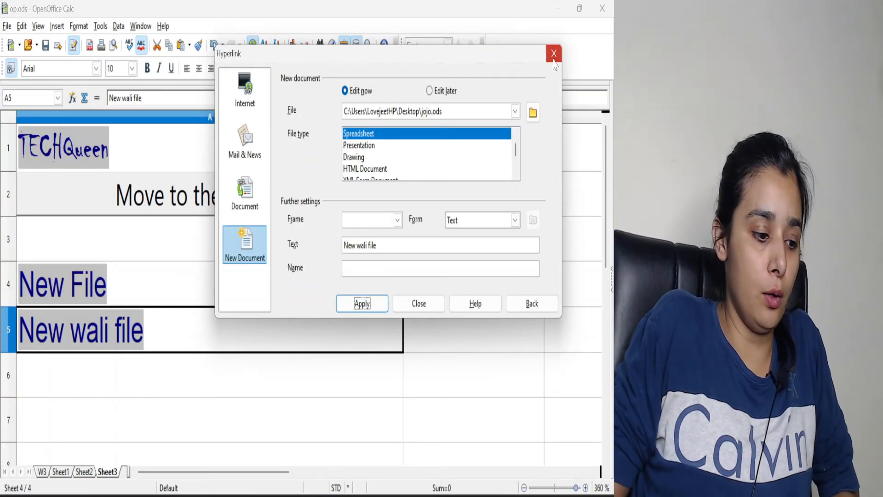
left_click(554, 54)
Test the "New wali file" hyperlink in cell A5 and close the jojo.ods spreadsheet it opens
left_click(94, 330)
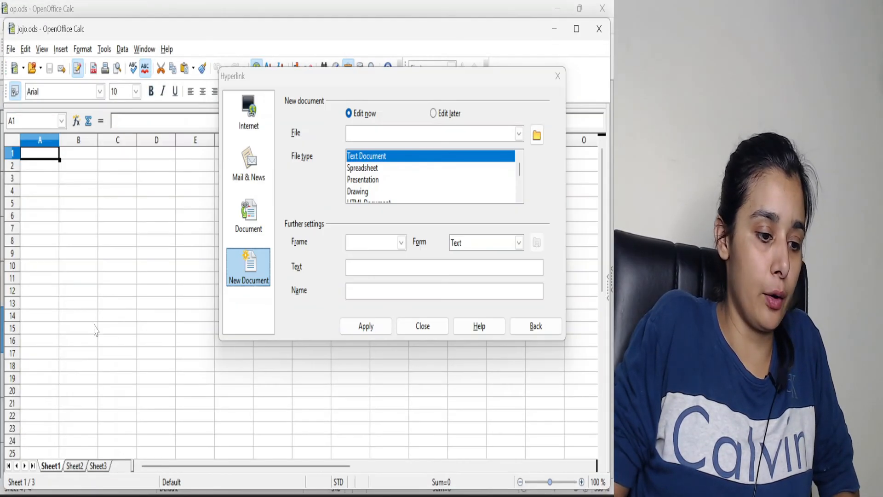
left_click(557, 76)
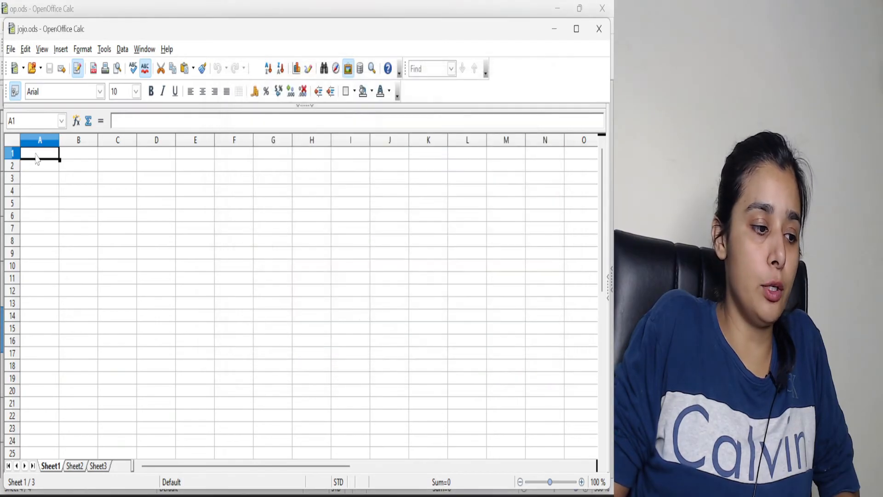
left_click(598, 28)
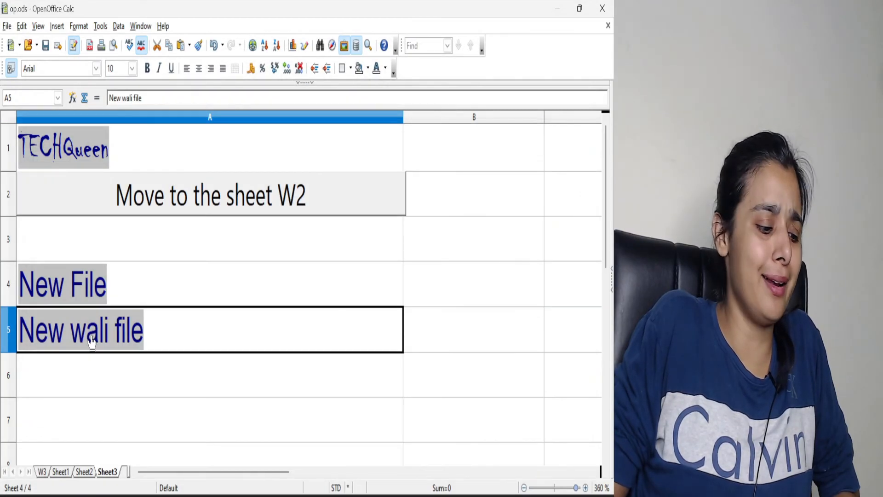
left_click(90, 338)
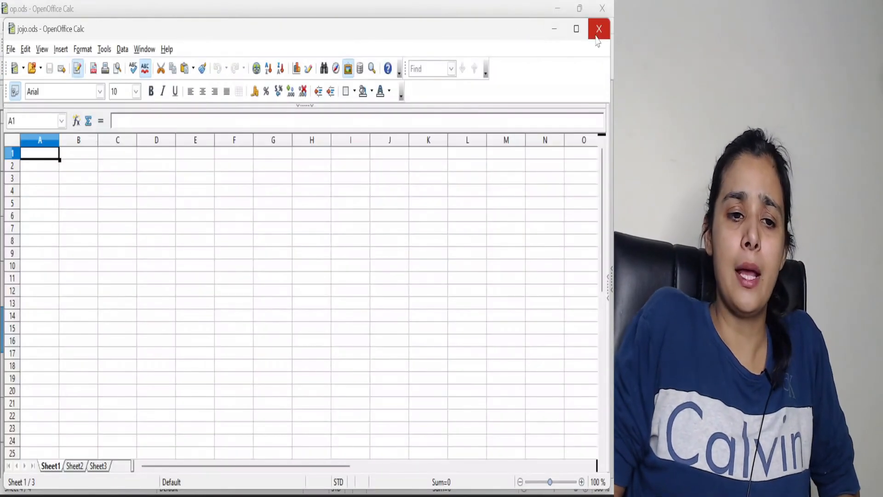
left_click(599, 29)
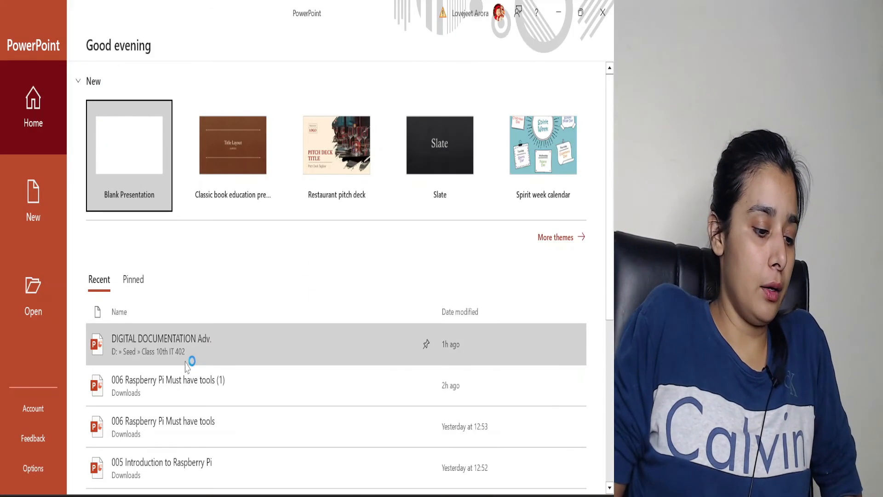
Open the DIGITAL DOCUMENTATION Adv. presentation in PowerPoint and review the hyperlink and external-data linking topics on slide 29
left_click(186, 363)
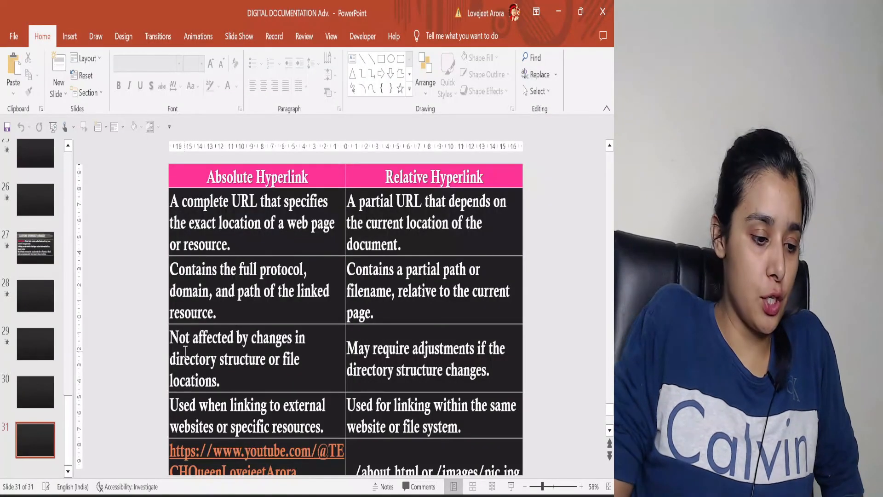
scroll(186, 352, "up", 2)
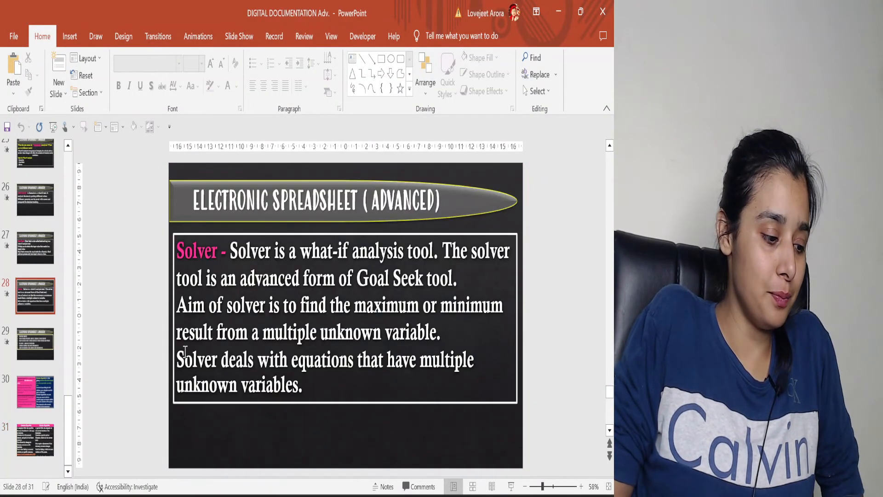
scroll(185, 352, "down", 1)
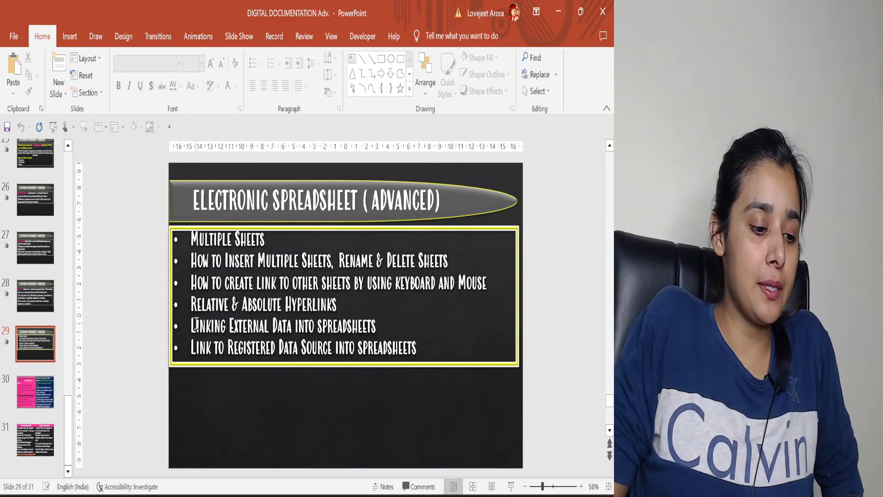
left_click_drag(193, 304, 331, 306)
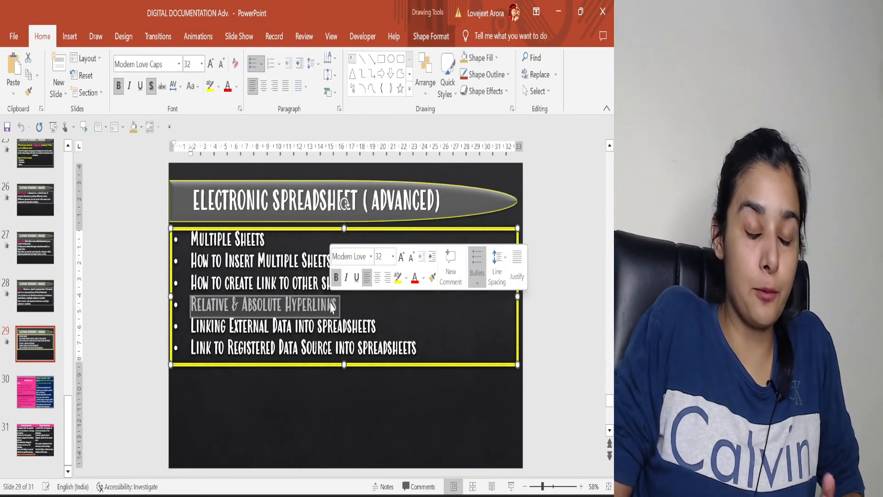
left_click(330, 395)
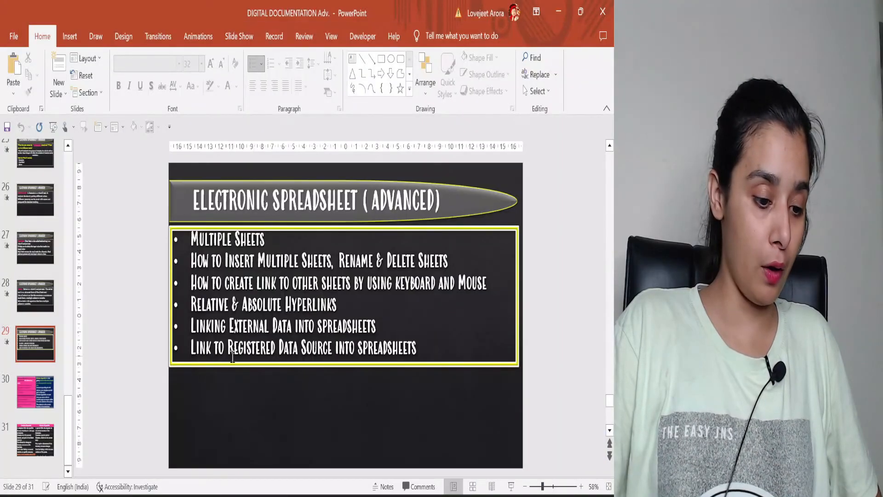
left_click_drag(191, 304, 378, 329)
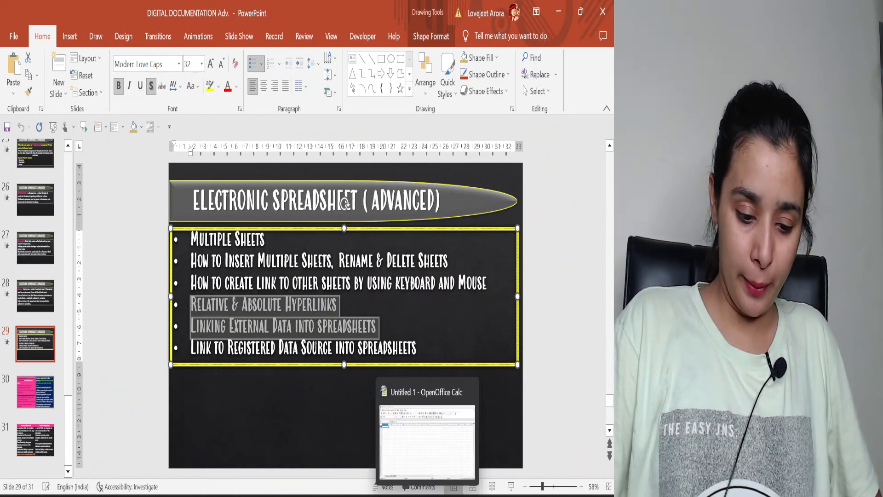
Switch to the untitled OpenOffice Calc spreadsheet and open the Link to External Data command from cell A1
left_click(427, 496)
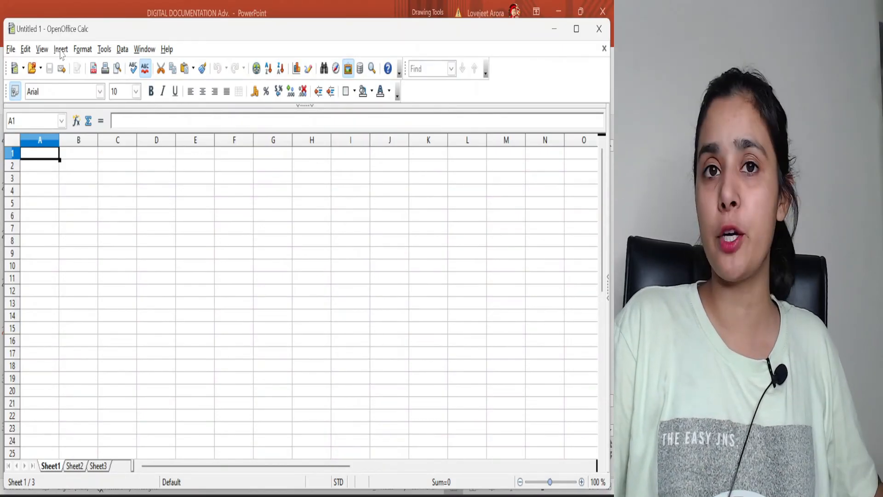
left_click(60, 49)
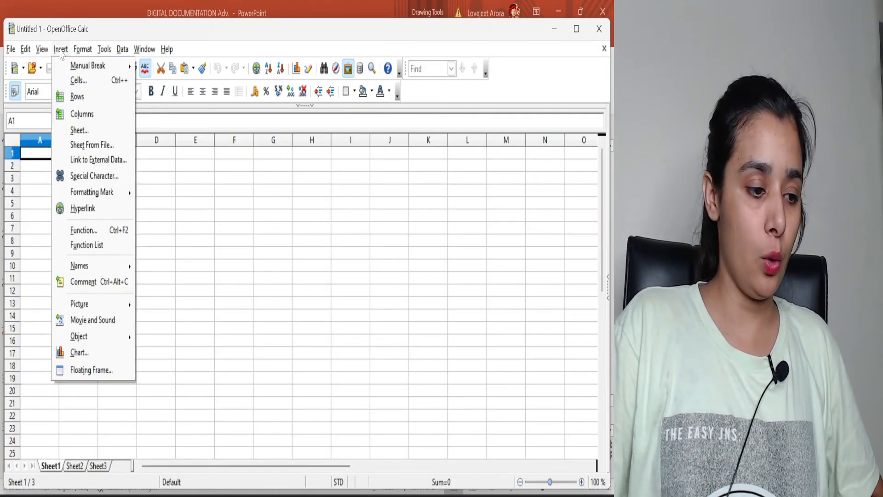
left_click(94, 161)
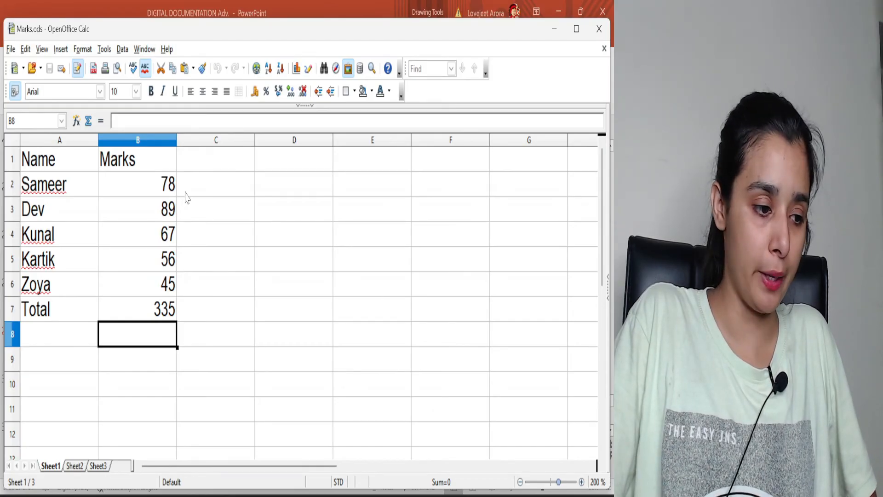
Define the name Data for the name-and-marks table in range A1:B7 of Sheet1 in Marks.ods
left_click_drag(64, 163, 161, 311)
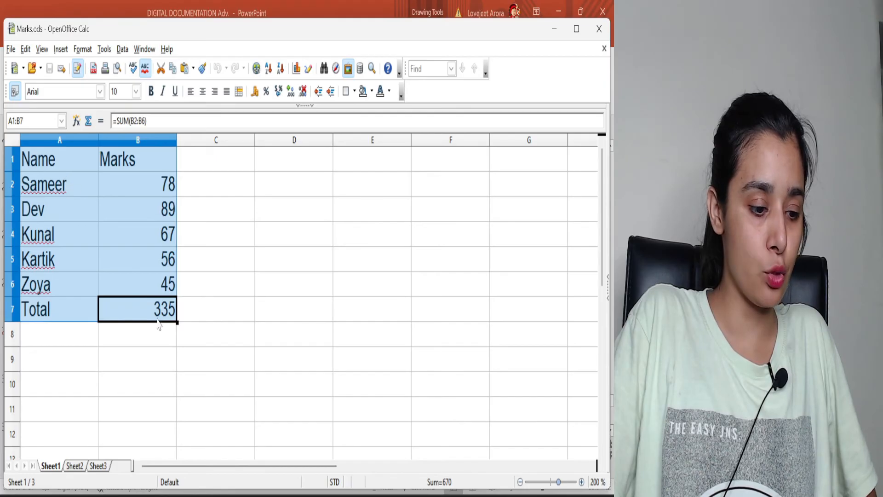
left_click(35, 118)
key("BackSpace")
key("BackSpace")
key("BackSpace")
key("BackSpace")
key("BackSpace")
type("Data")
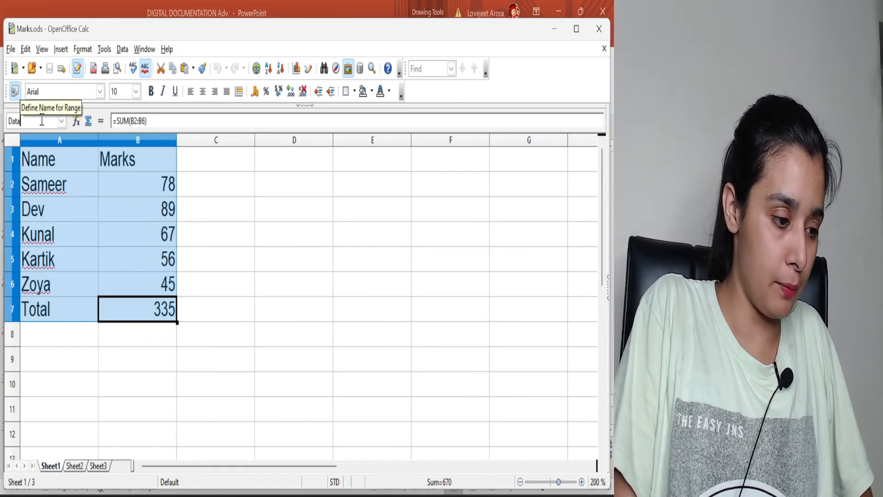
key("Return")
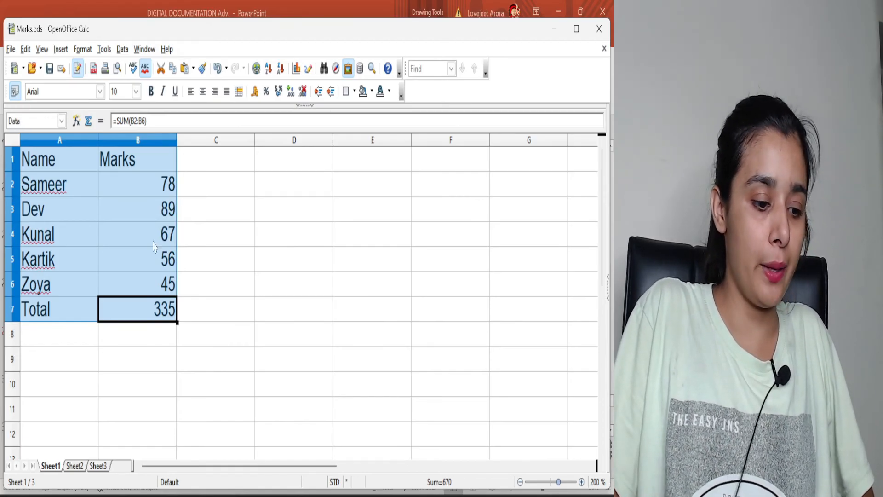
Save the changes to Marks.ods and close the spreadsheet
left_click(207, 331)
left_click_drag(45, 159, 159, 310)
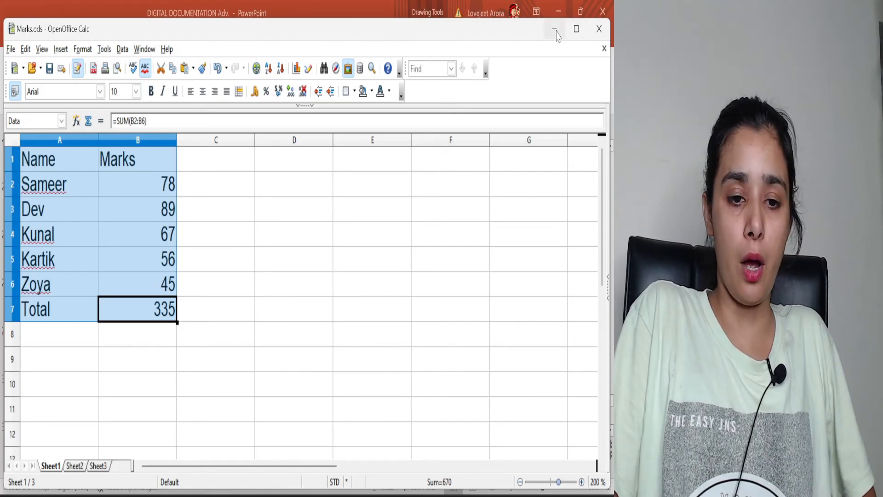
left_click(599, 28)
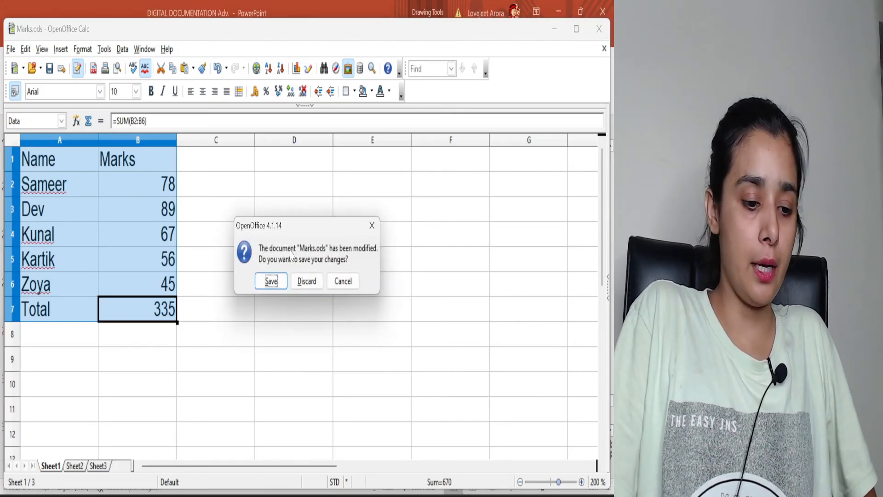
left_click(271, 282)
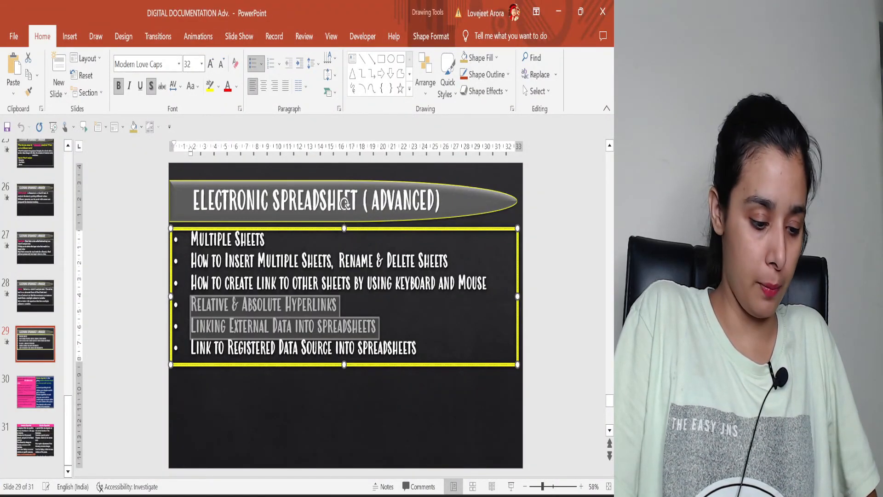
Switch from PowerPoint to a new blank OpenOffice Calc spreadsheet, leaving the slide text as it was
type("CAL")
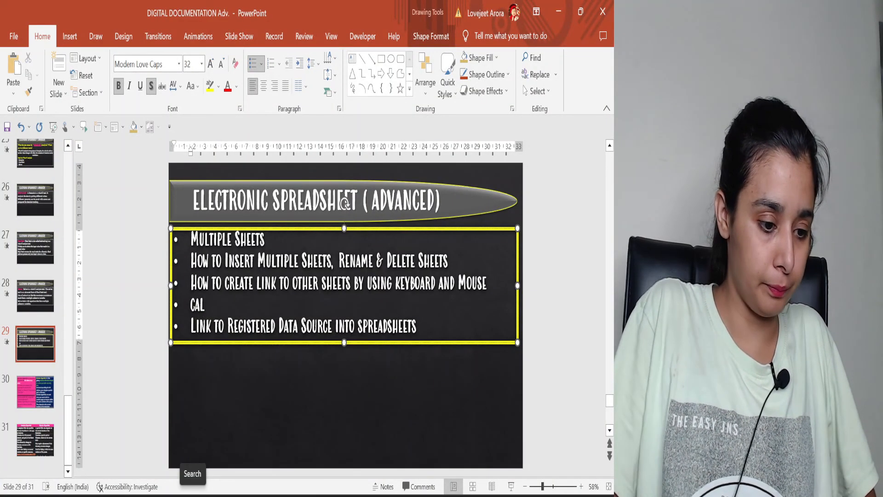
key("ctrl+z")
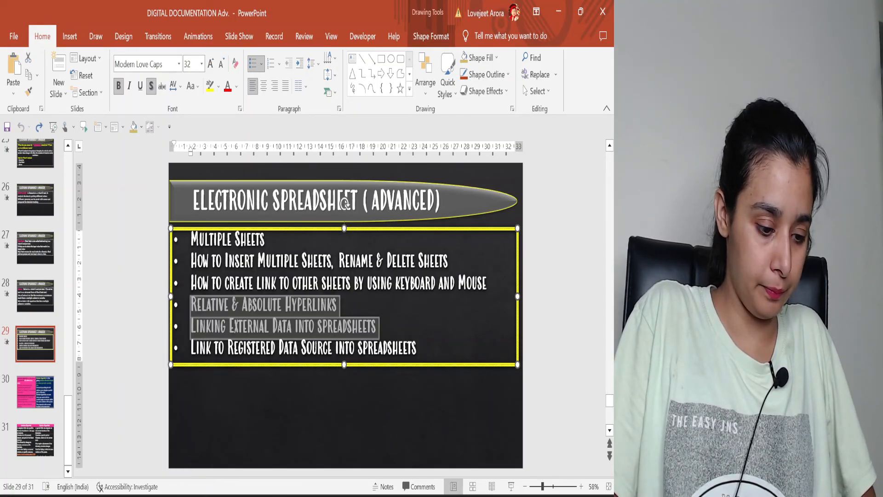
key("super")
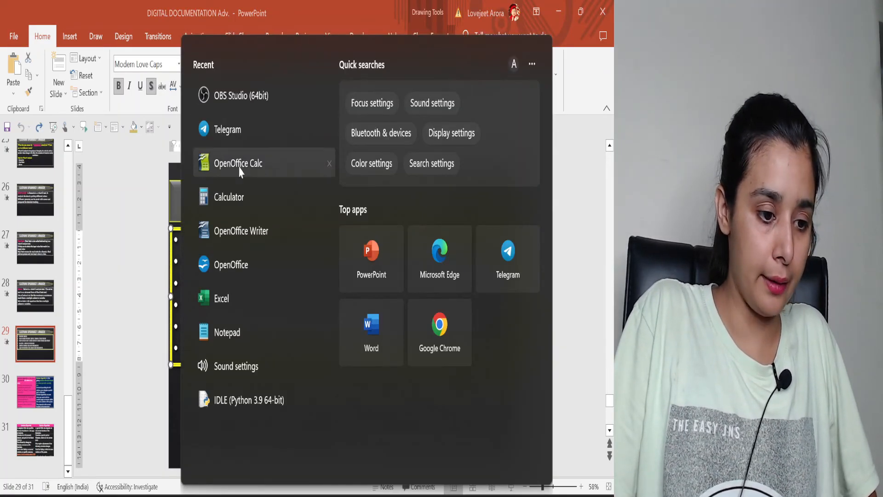
left_click(237, 169)
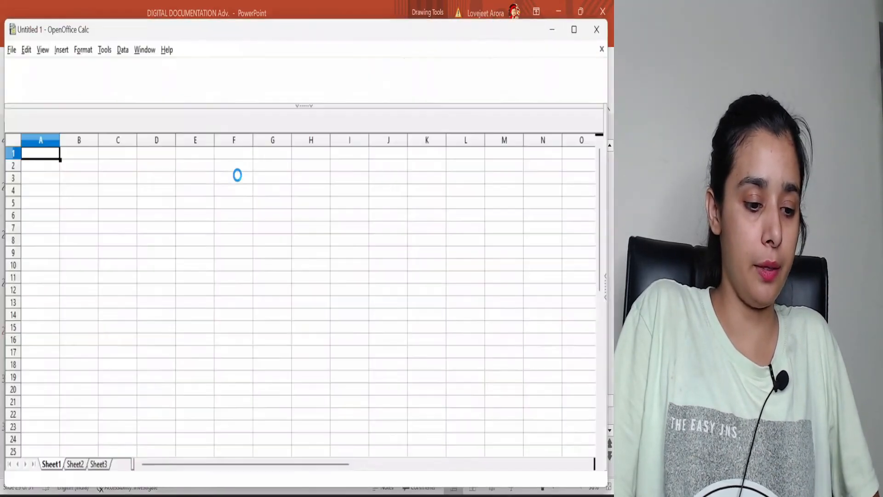
Start a Link to External Data at cell A1 and choose Marks.ods on the Desktop as the source
left_click(61, 49)
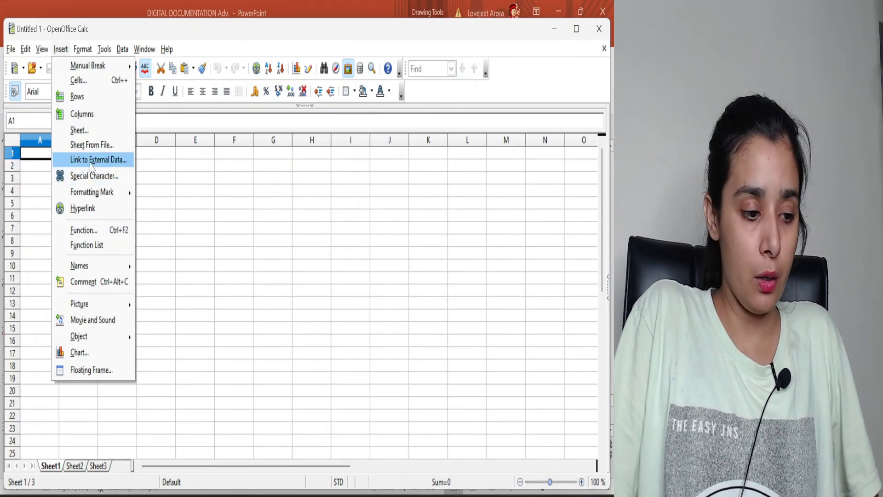
left_click(92, 161)
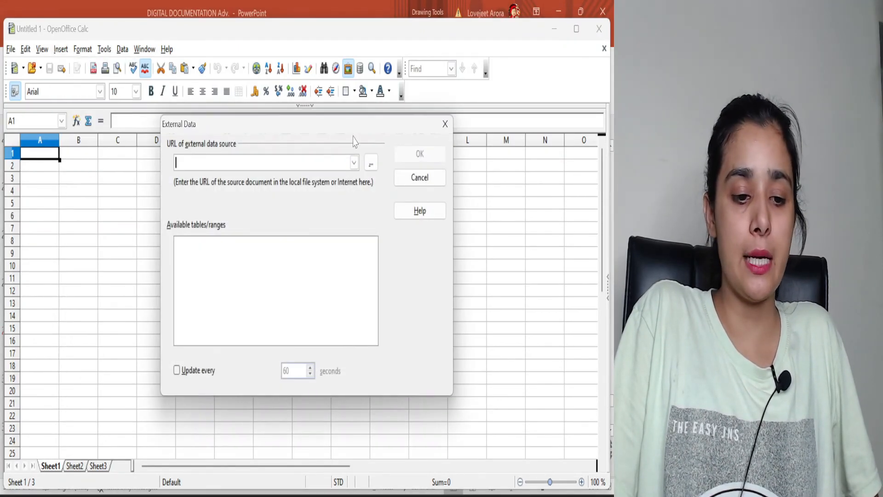
left_click(354, 162)
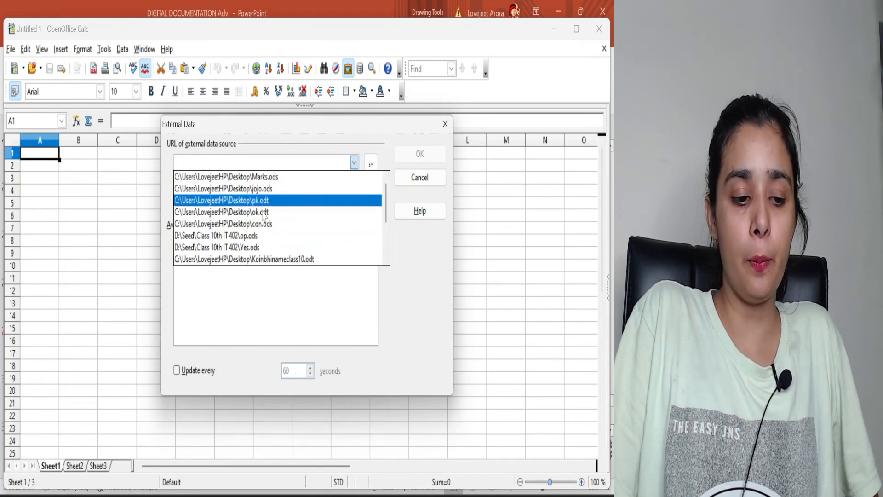
left_click(292, 335)
left_click(376, 165)
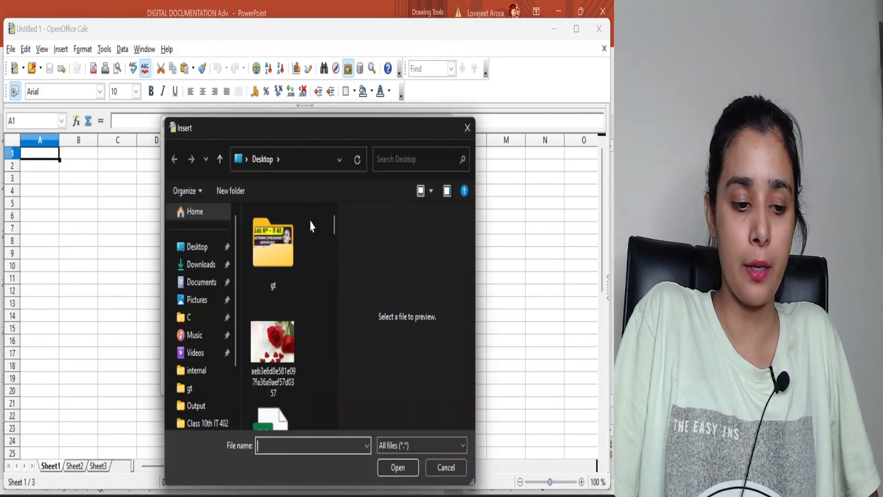
scroll(295, 232, "down", 3)
left_click(296, 234)
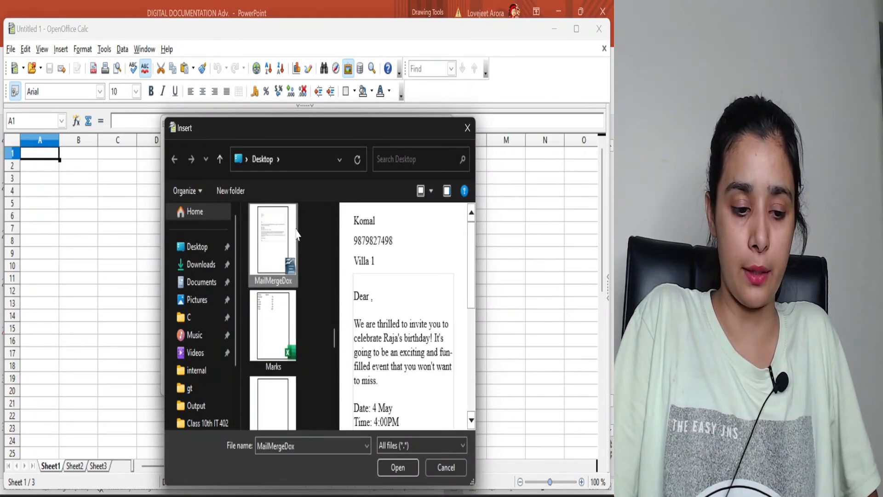
left_click(278, 330)
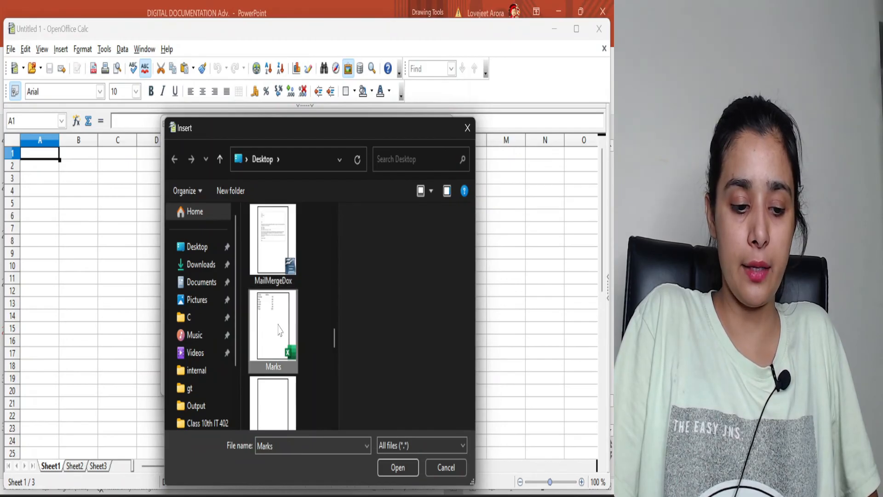
double_click(278, 329)
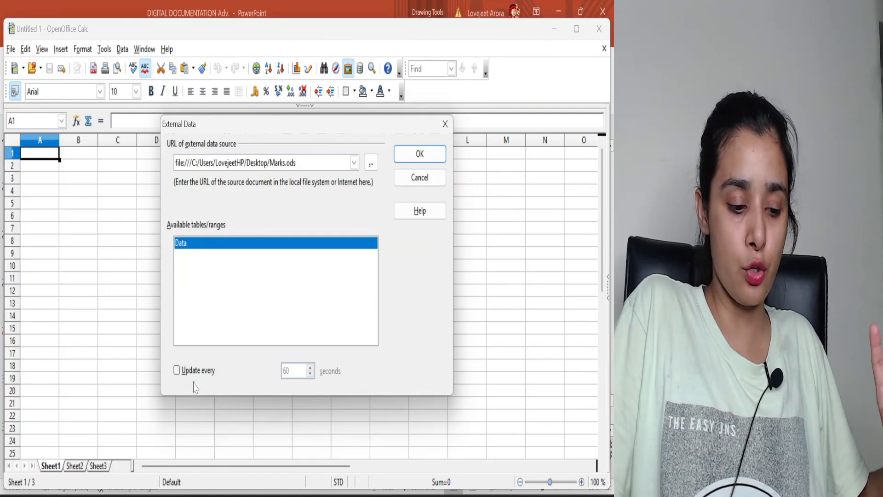
Link the Data range with automatic updates every 5 seconds and accept updating all links
left_click(198, 375)
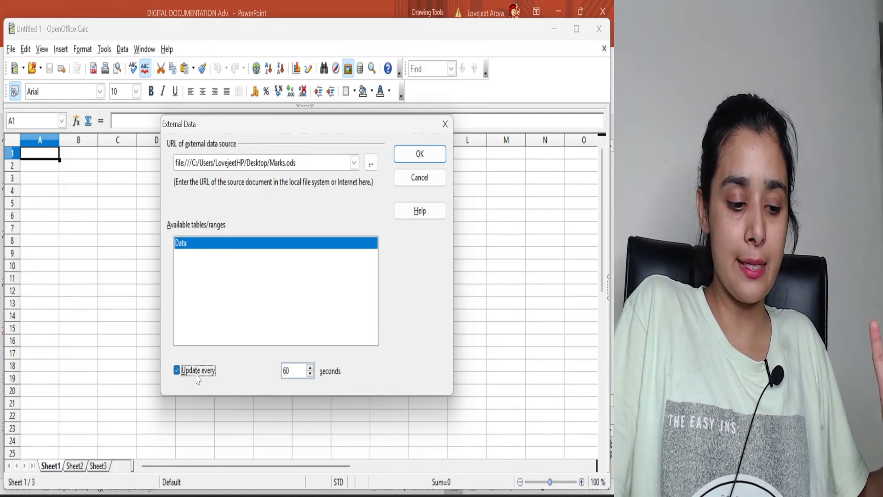
left_click(295, 372)
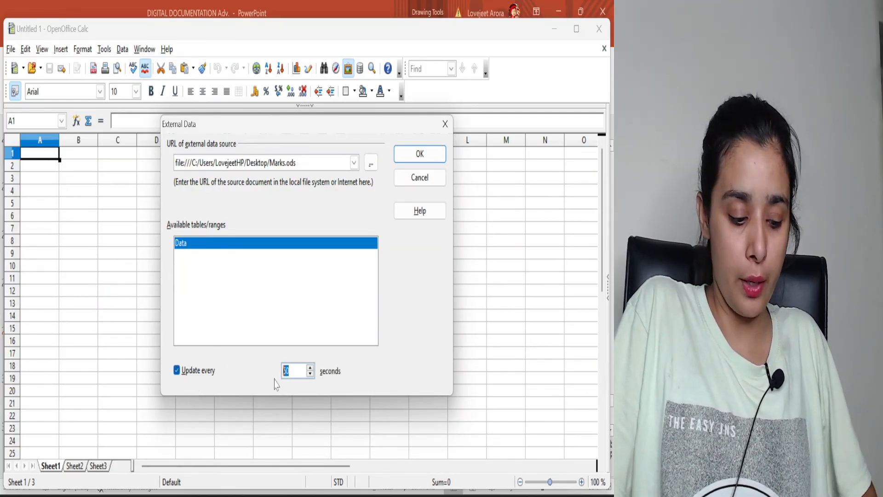
type("5")
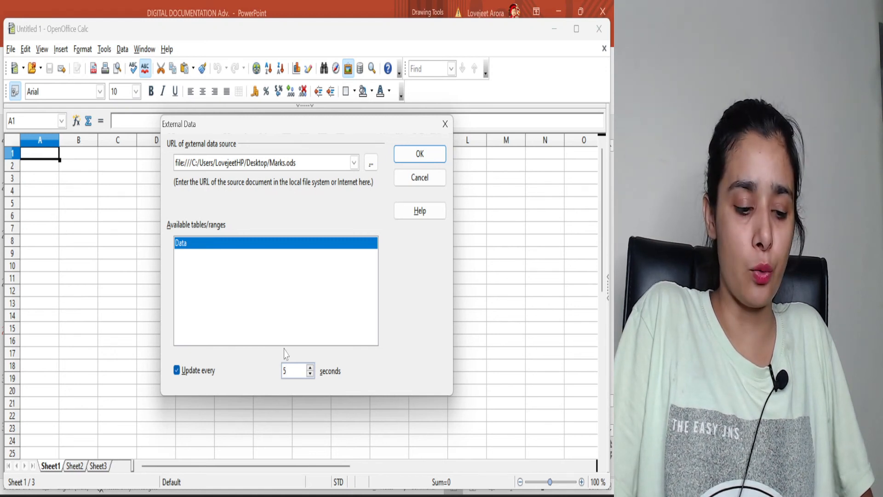
left_click(414, 158)
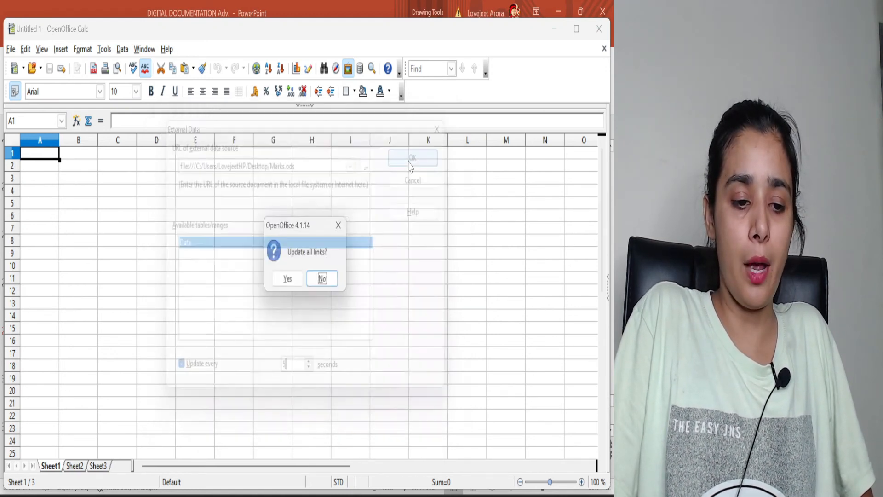
left_click(291, 282)
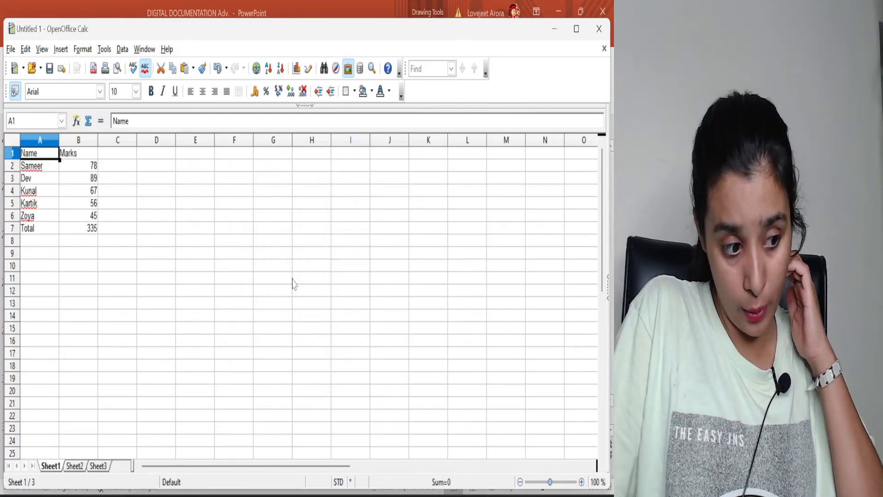
Move the untitled spreadsheet window aside and open Marks from the desktop with OpenOffice Calc
left_click_drag(289, 36, 563, 23)
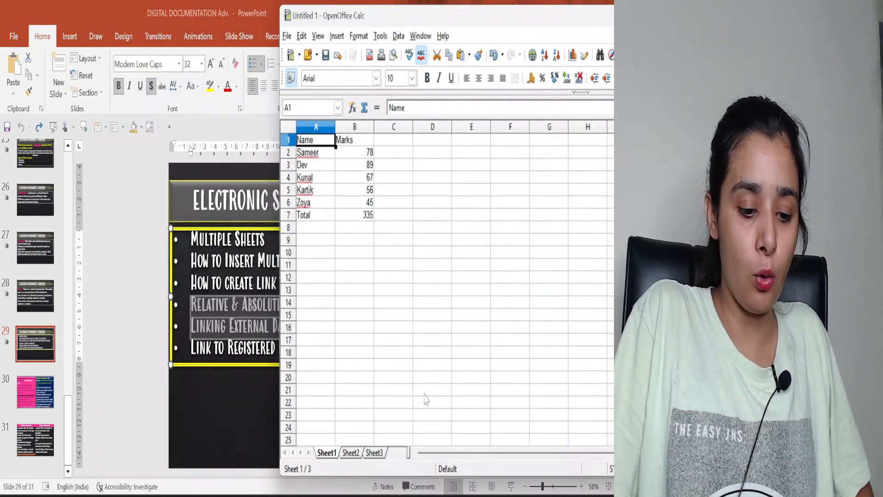
key("super+d")
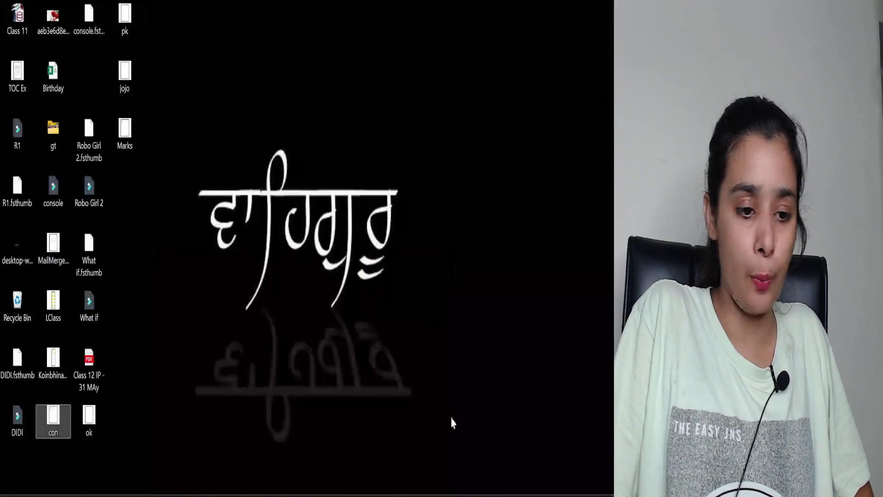
left_click(127, 132)
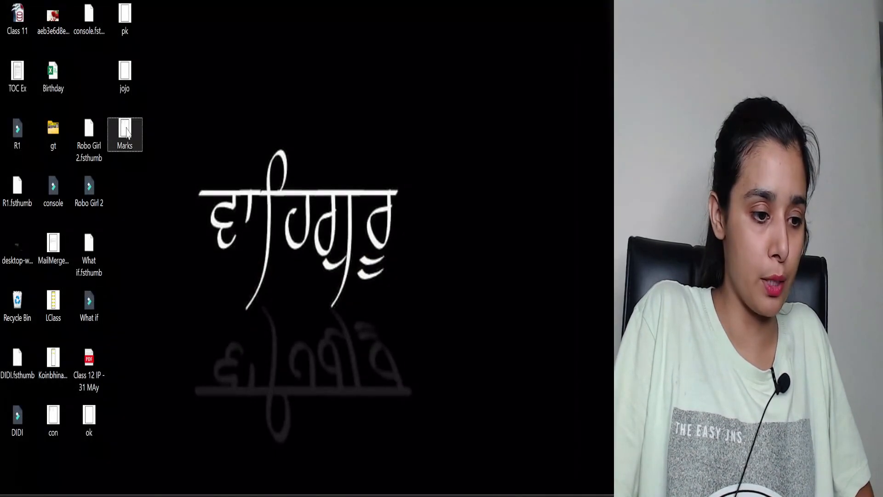
right_click(126, 132)
mouse_move(166, 206)
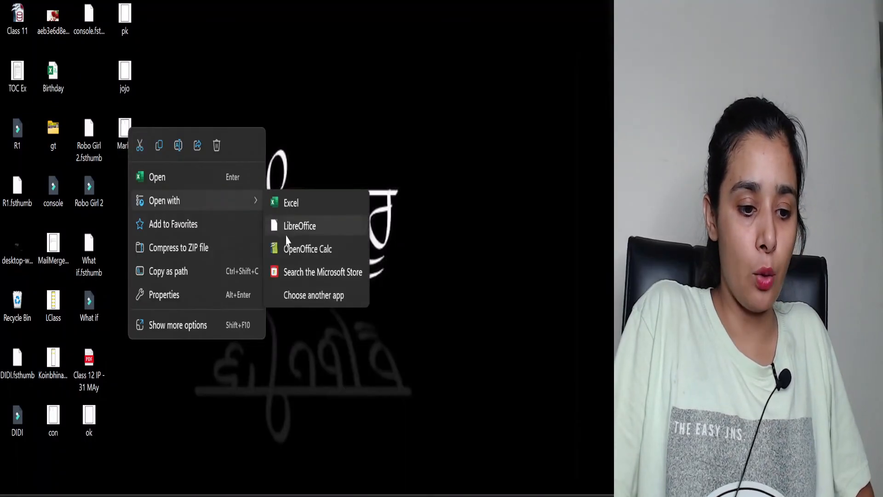
left_click(294, 248)
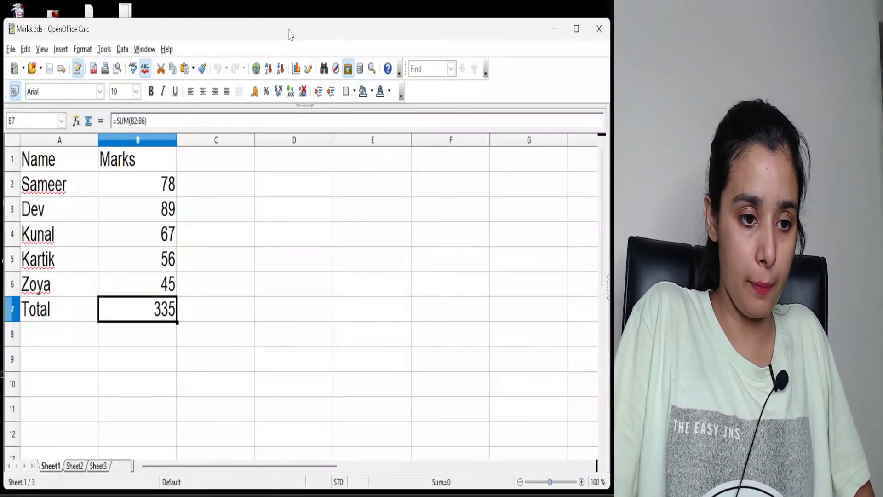
Narrow and reposition the Marks.ods window and bring back the untitled spreadsheet so both files sit side by side
left_click_drag(292, 33, 53, 31)
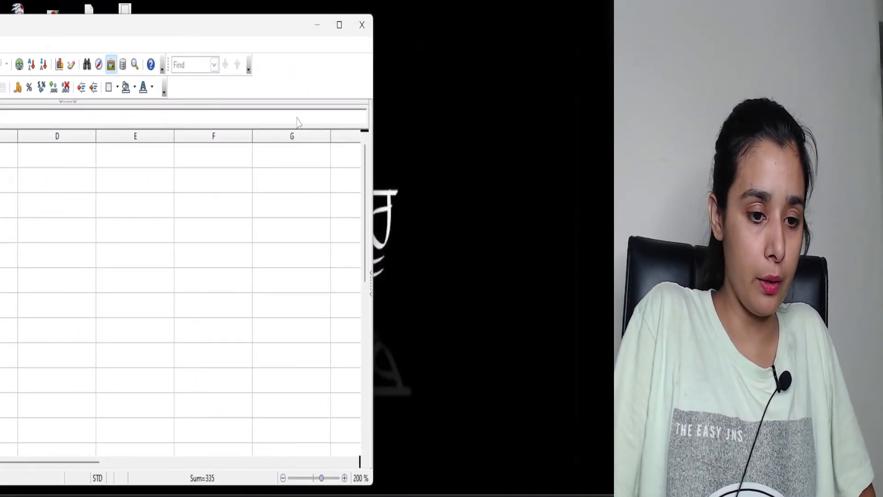
left_click_drag(374, 189, 95, 217)
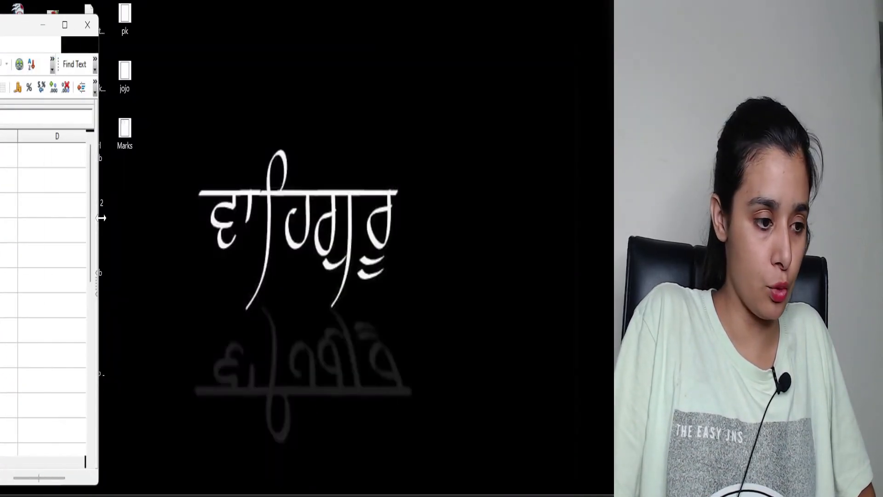
left_click_drag(5, 30, 236, 23)
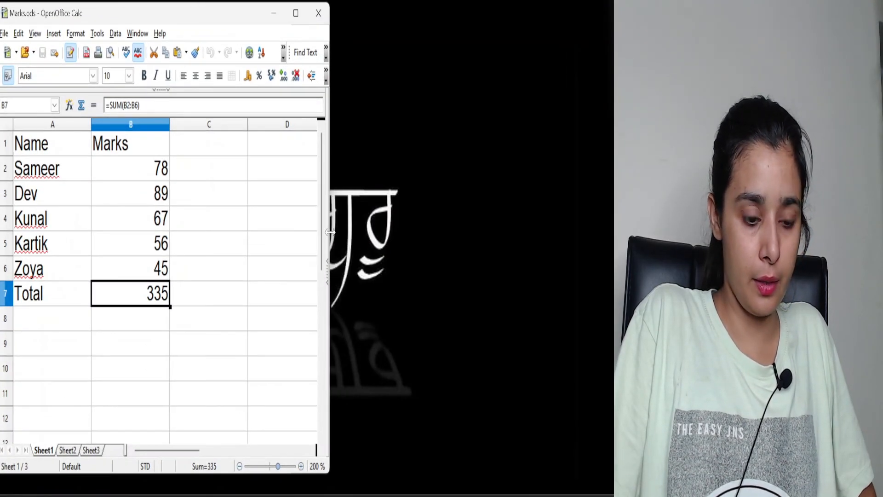
left_click_drag(330, 231, 282, 232)
mouse_move(448, 491)
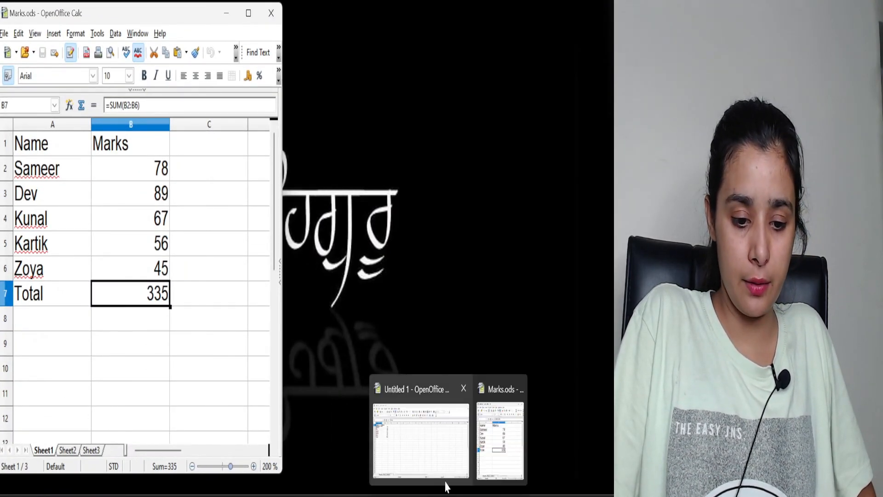
left_click(437, 458)
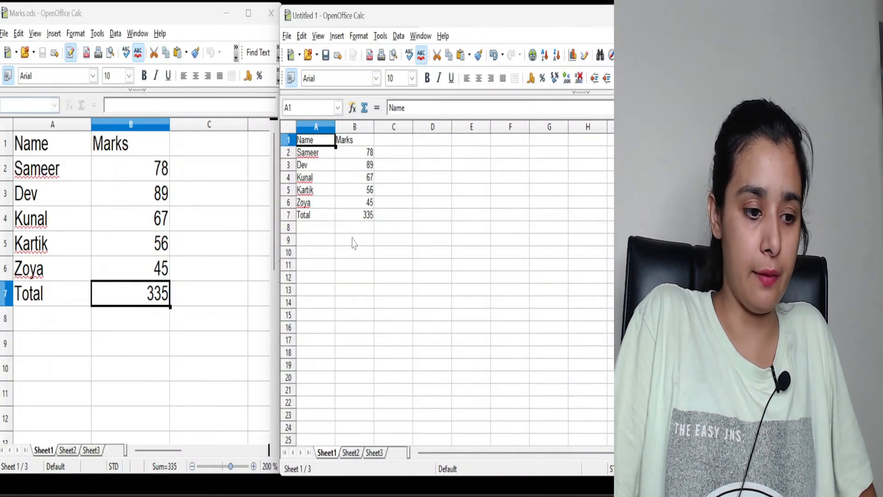
Set cell B2 in Marks.ods to 100 and check the linked cell B2 in the untitled spreadsheet
left_click(142, 170)
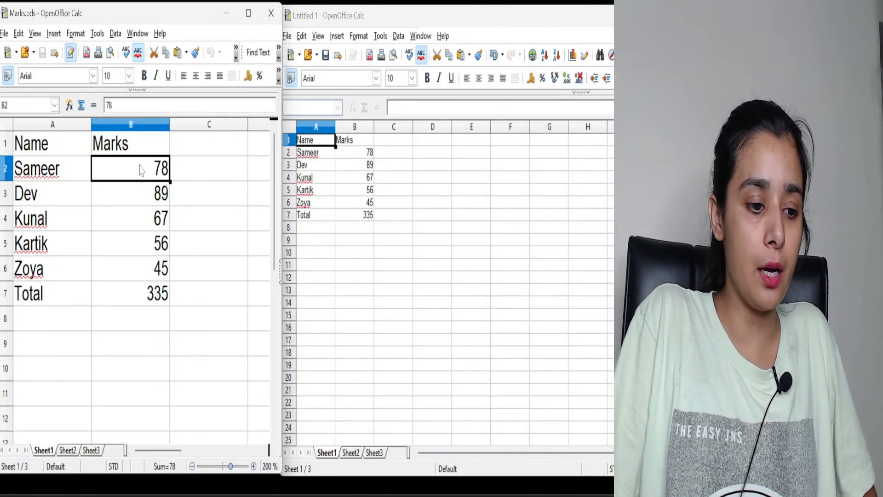
double_click(141, 170)
key("BackSpace")
key("BackSpace")
type("1")
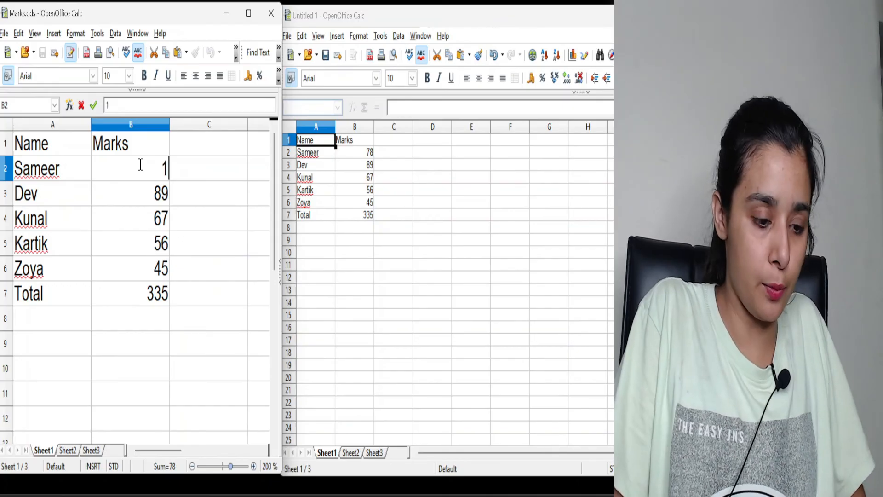
type("00")
left_click(210, 195)
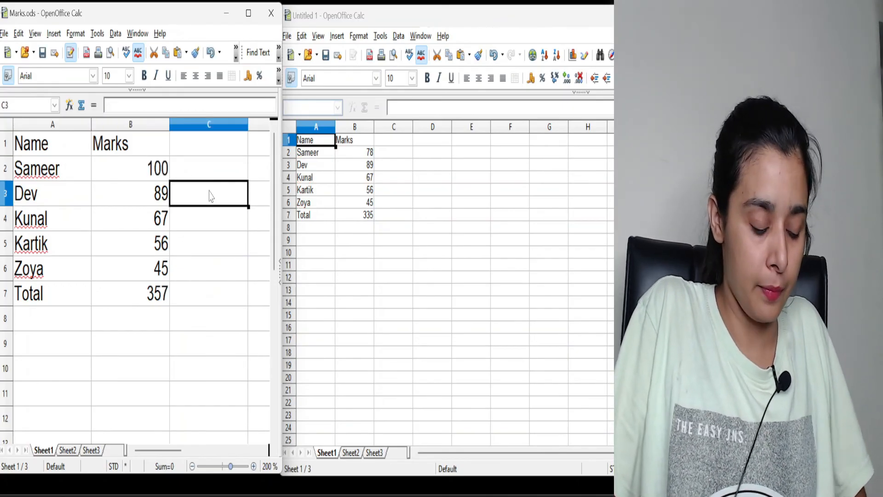
left_click(378, 155)
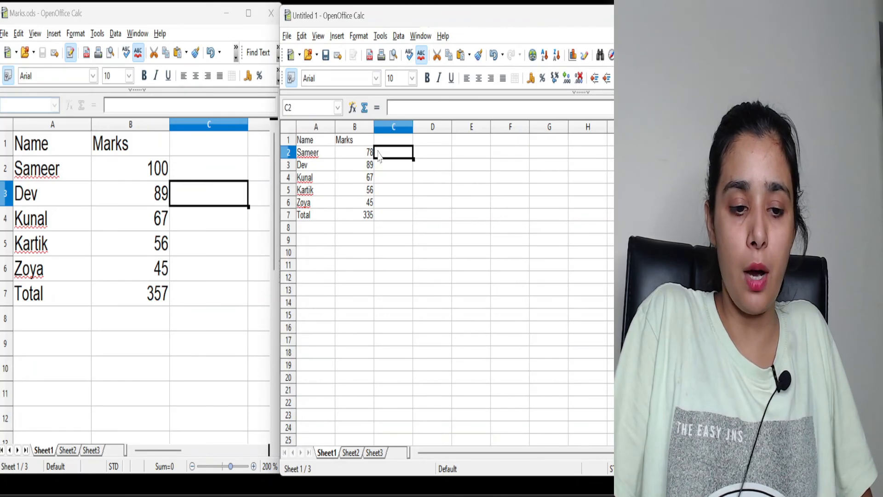
left_click(357, 157)
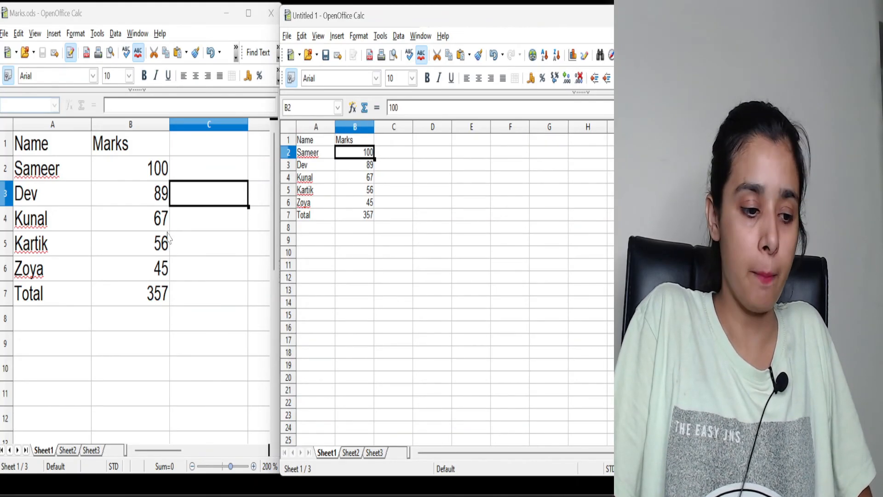
Set cell B5 in Marks.ods to 200, save the file and check the linked cell B5 in the untitled spreadsheet
left_click(159, 248)
type("200")
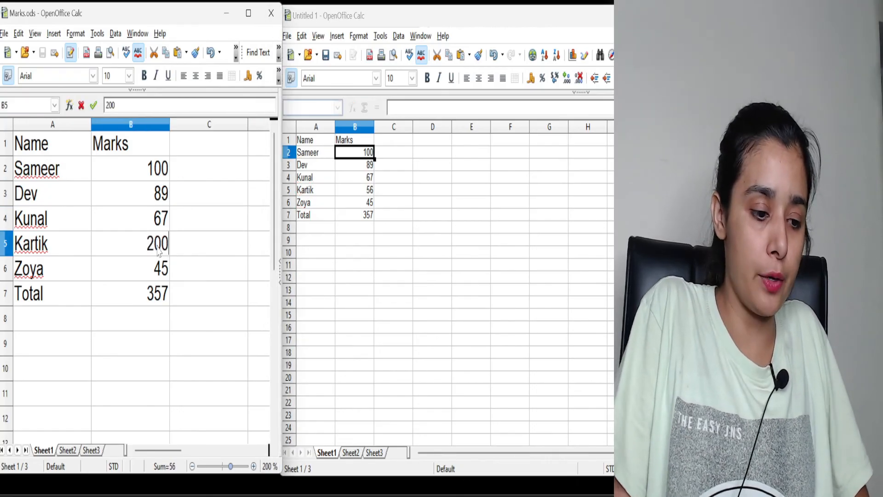
left_click(184, 313)
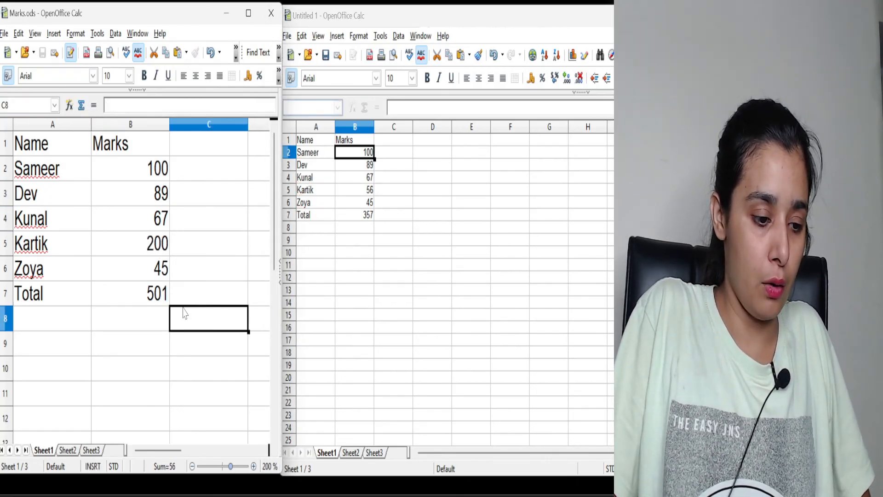
key("ctrl+s")
left_click(377, 203)
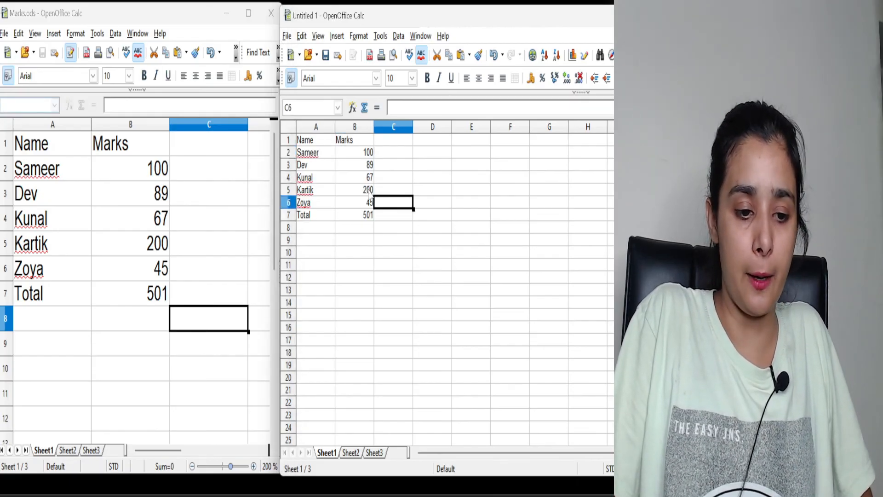
left_click(369, 193)
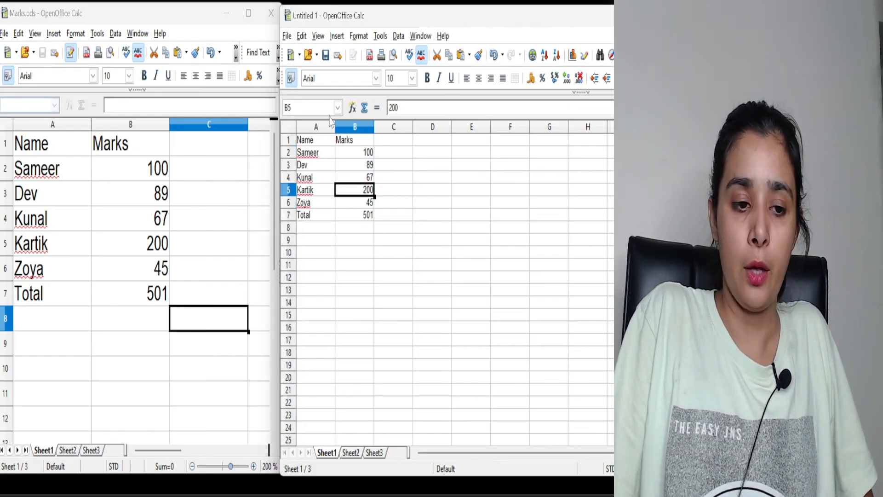
double_click(465, 24)
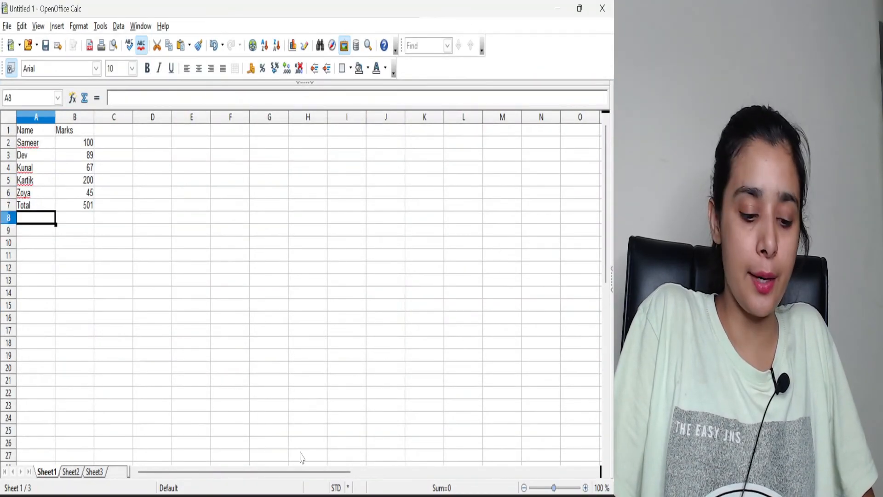
Review the external data and registered data source topics on PowerPoint slide 29 and return to the untitled spreadsheet
left_click(219, 392)
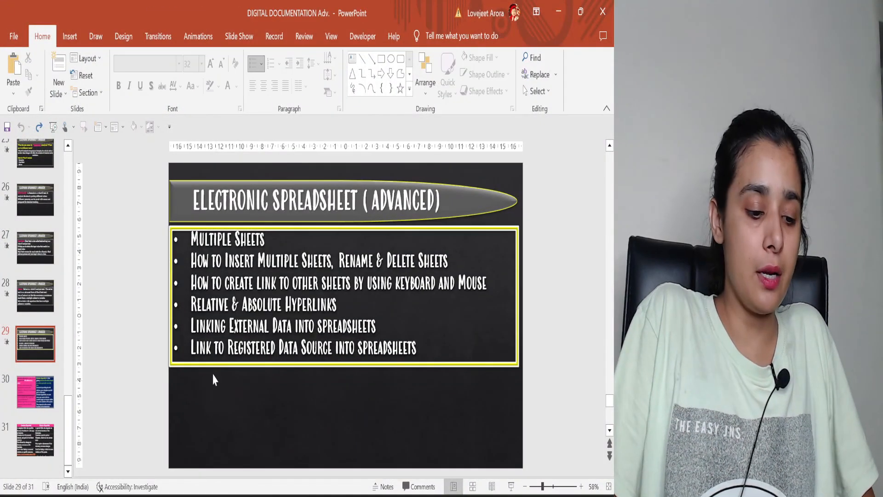
left_click_drag(189, 331, 385, 323)
left_click(340, 391)
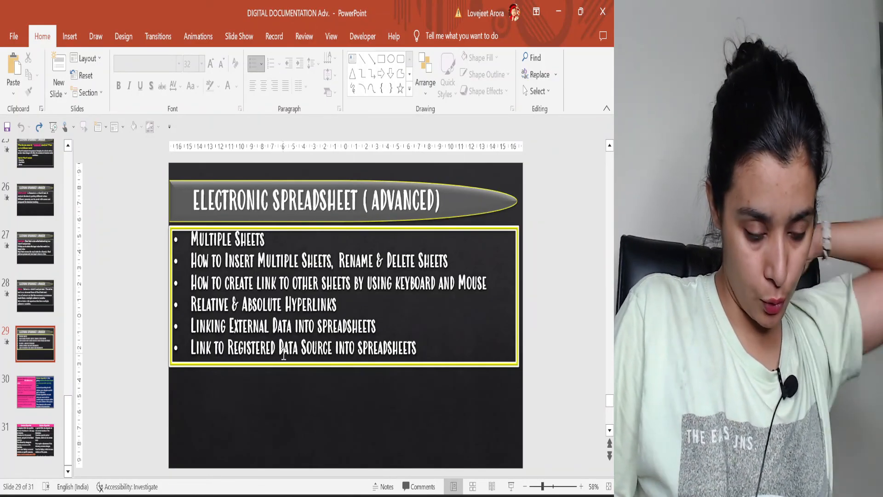
mouse_move(427, 494)
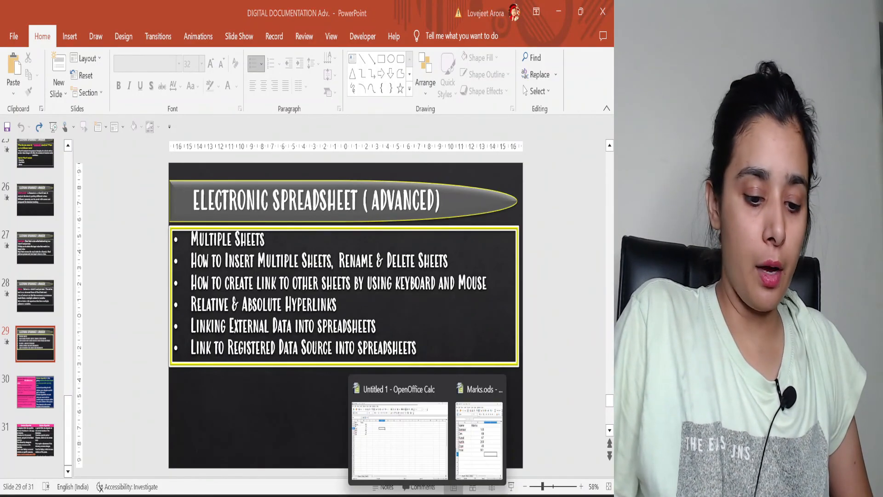
left_click(401, 439)
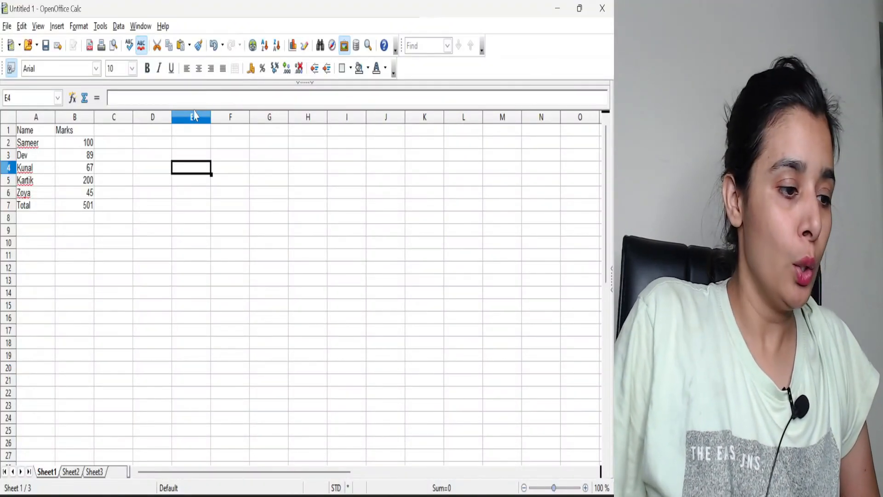
Display the registered data sources above the sheet and shrink the docked area so the gallery is hidden
left_click(38, 29)
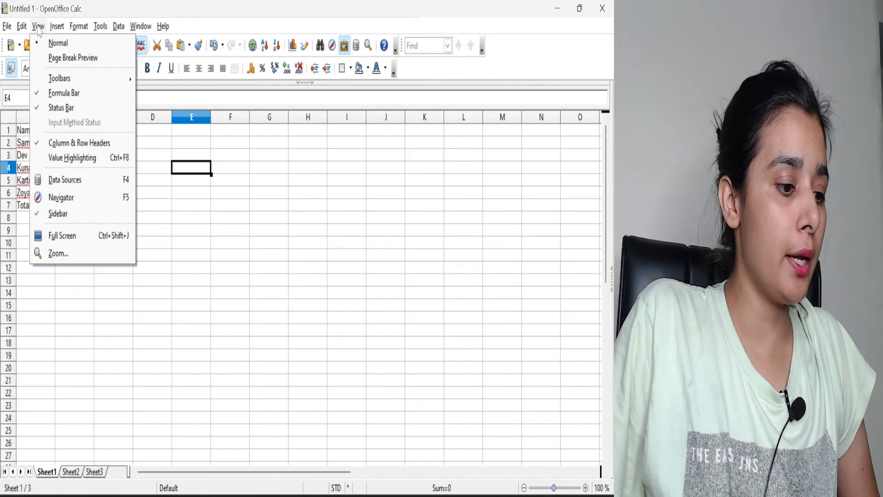
mouse_move(61, 32)
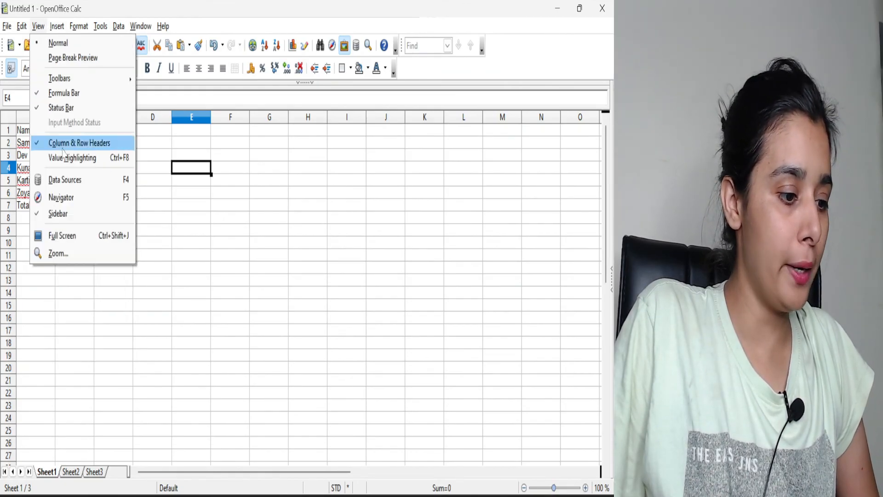
left_click(65, 180)
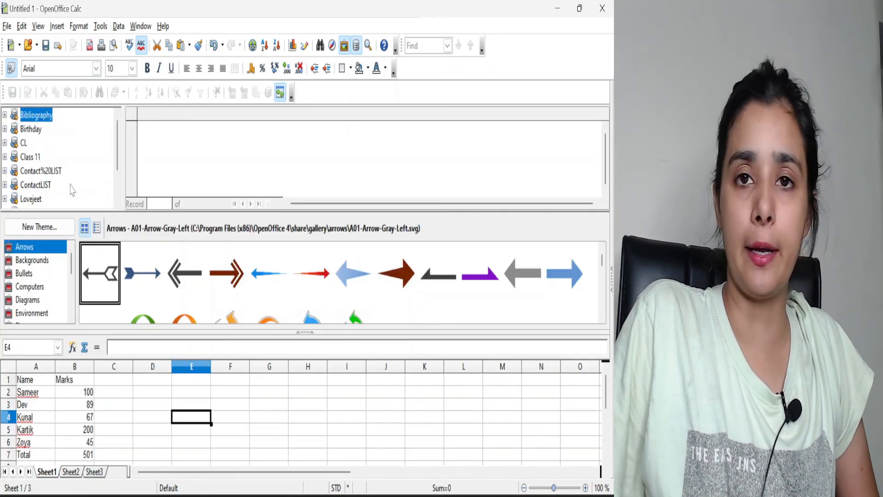
left_click(307, 333)
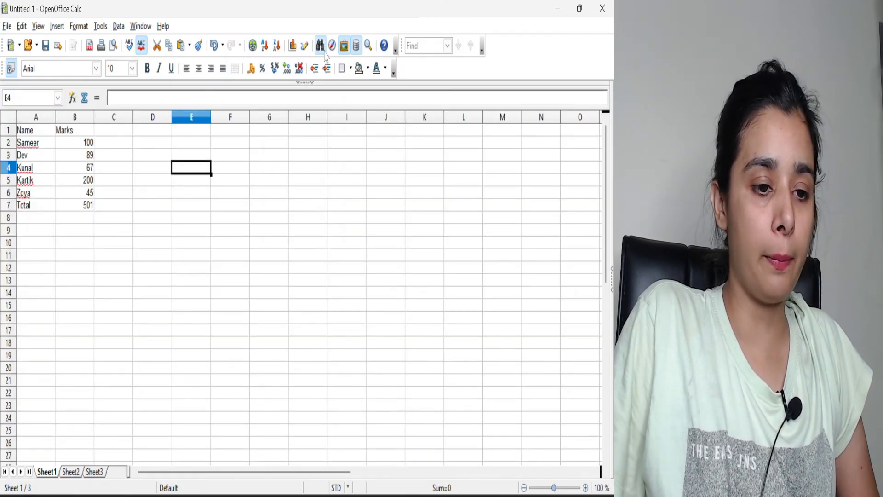
left_click(355, 49)
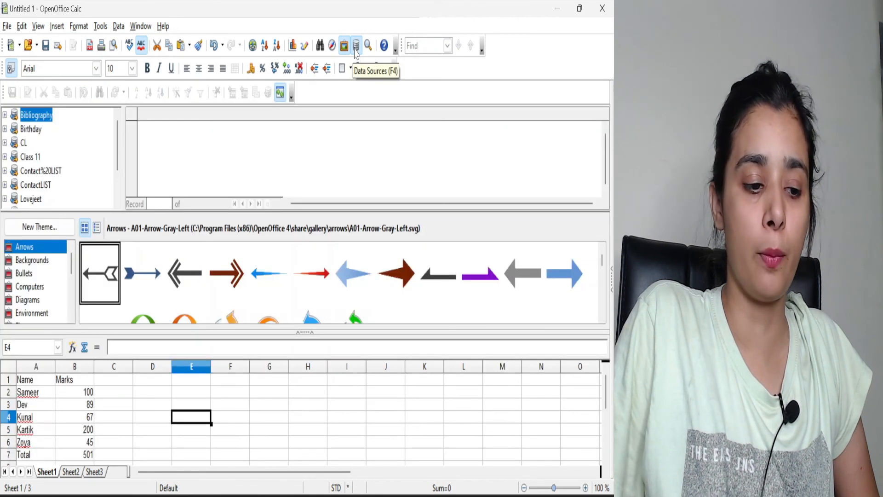
left_click(96, 227)
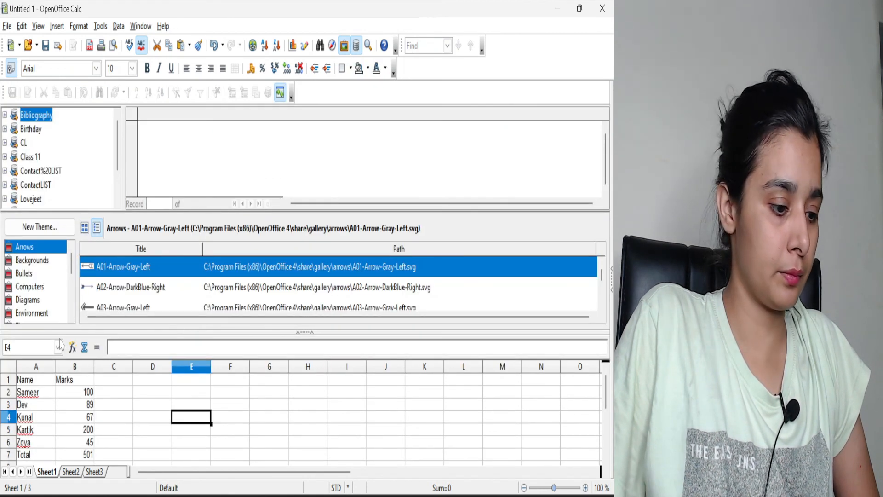
left_click_drag(64, 330, 71, 211)
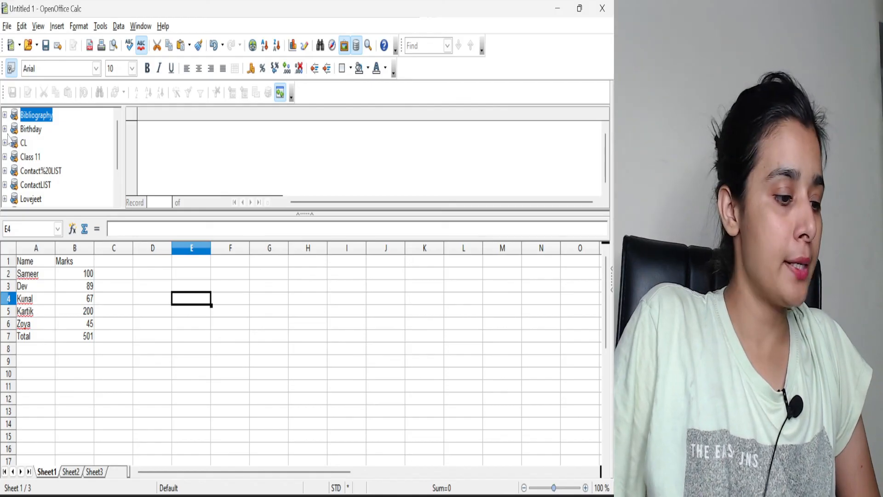
Expand the Birthday data source's tables and show the records of the Birthday table
left_click(5, 129)
left_click(24, 157)
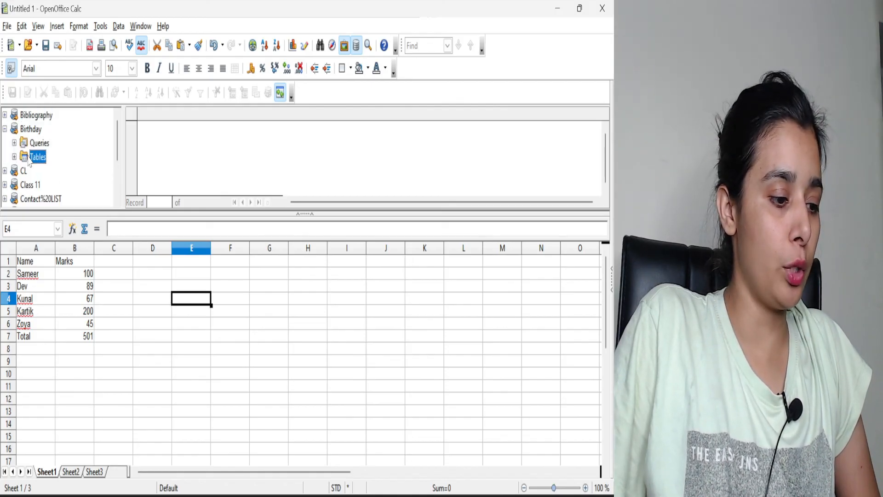
left_click(14, 157)
left_click(51, 172)
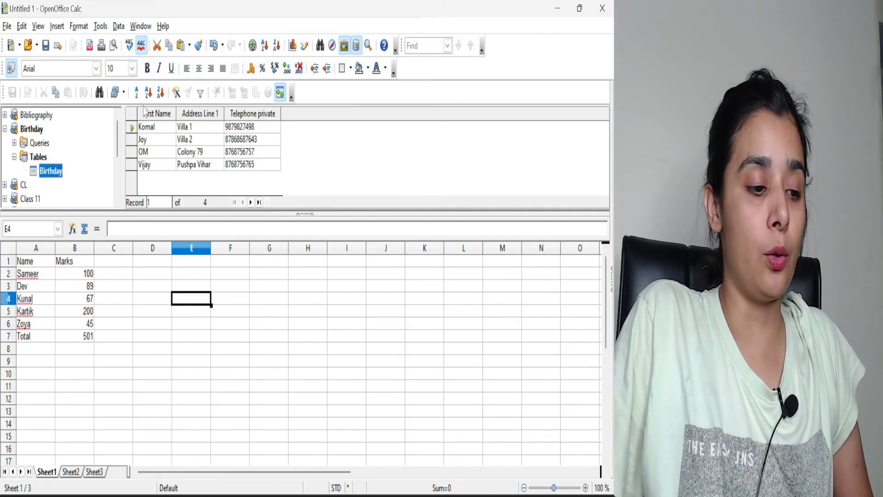
left_click_drag(141, 127, 188, 144)
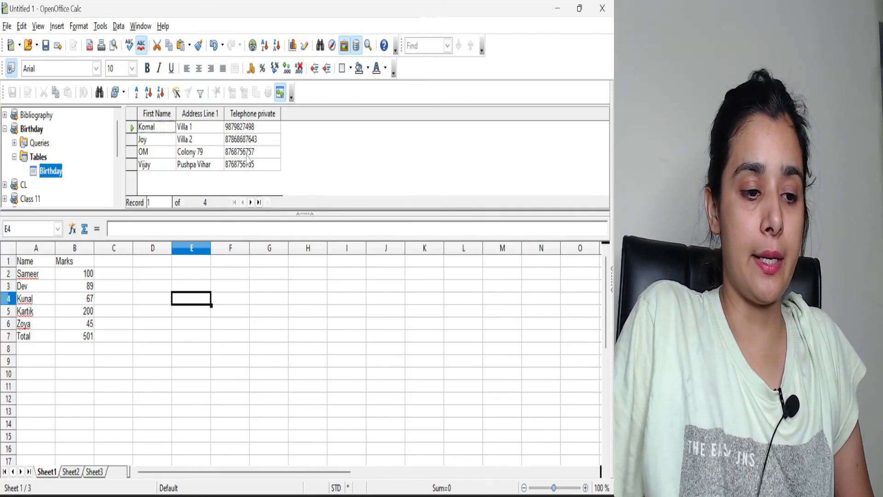
Try copying all Birthday records with their headers into the sheet at cell D2 and undo the insertion
left_click(131, 114)
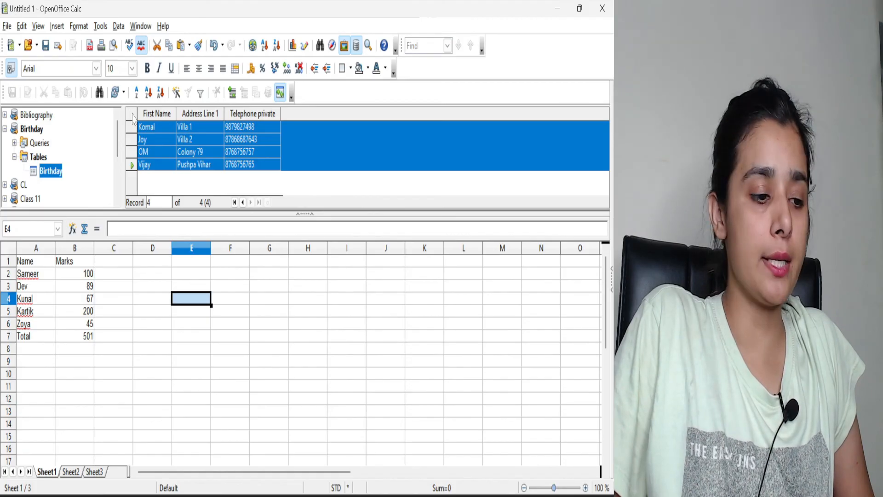
left_click(133, 117)
left_click_drag(133, 117, 138, 275)
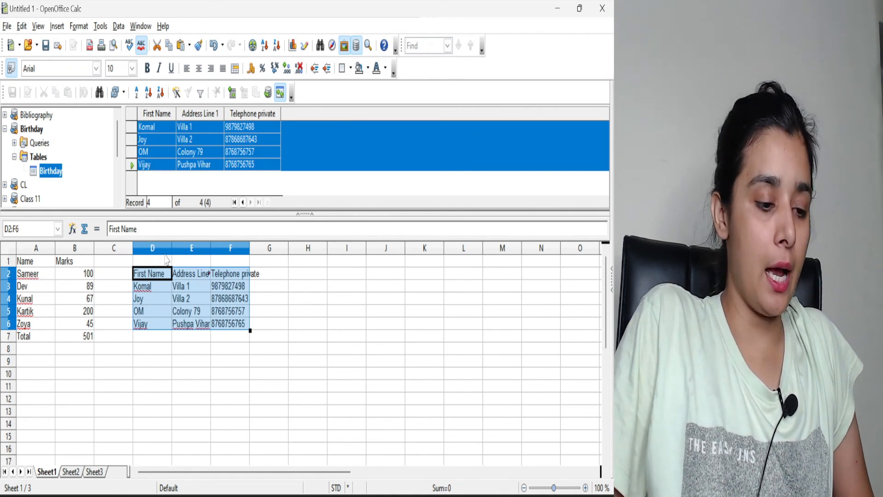
left_click(282, 311)
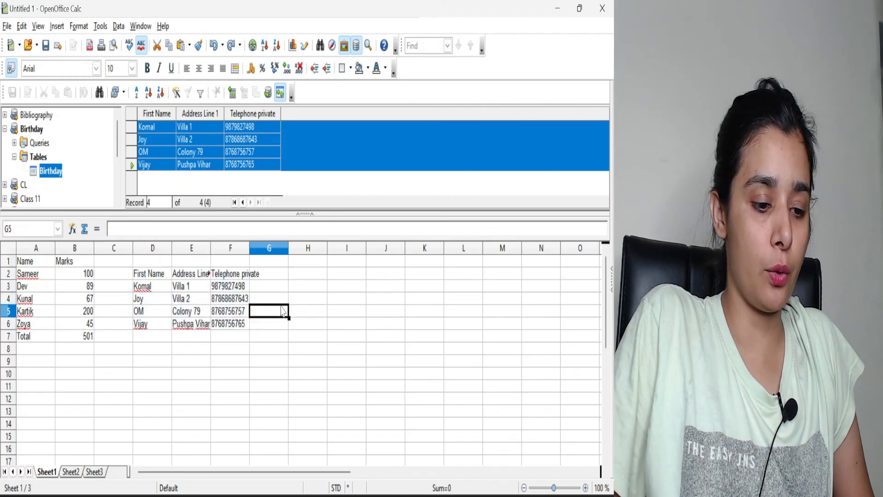
key("ctrl+z")
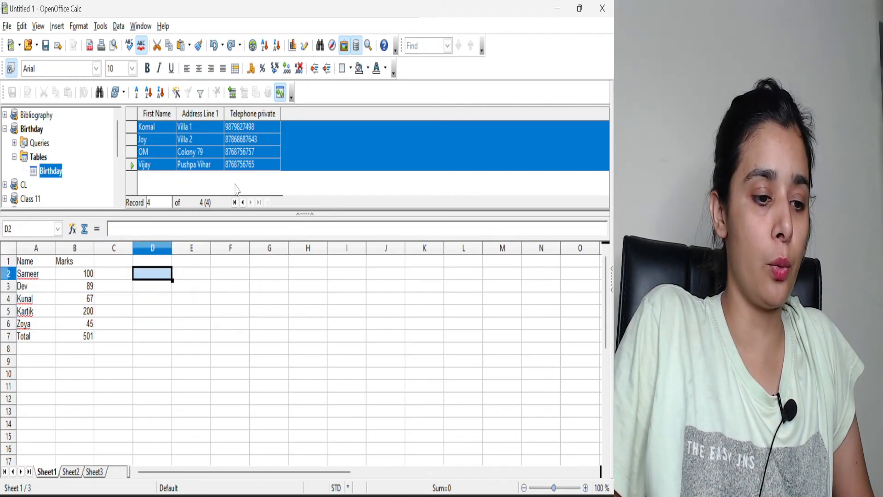
Insert all Birthday records from the data source starting at cell D2 and extend the filled range across column G
left_click(165, 141)
left_click(144, 129)
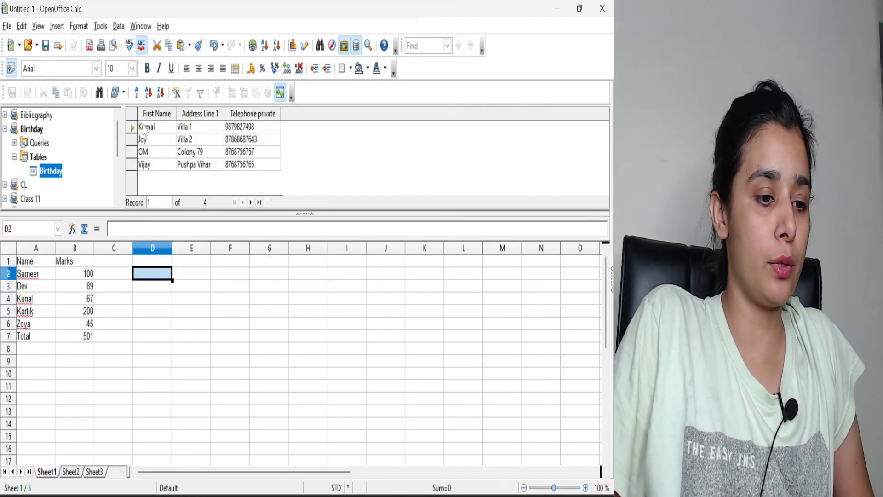
left_click(131, 115)
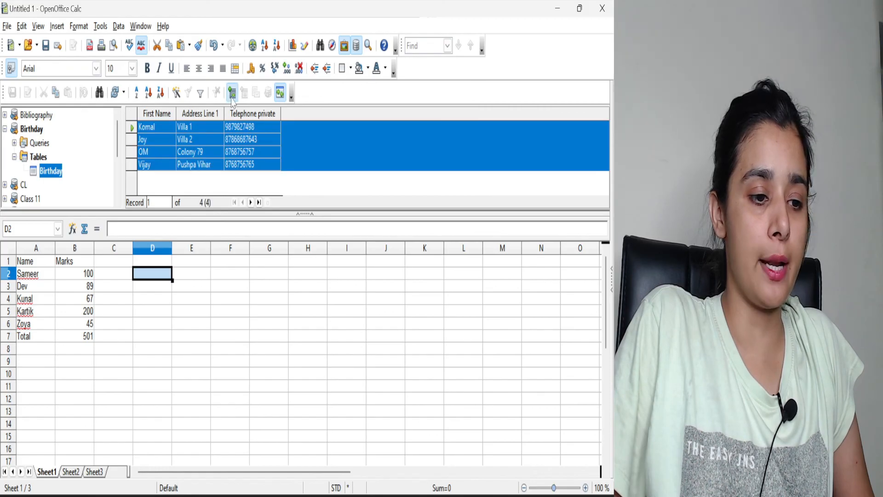
left_click(232, 93)
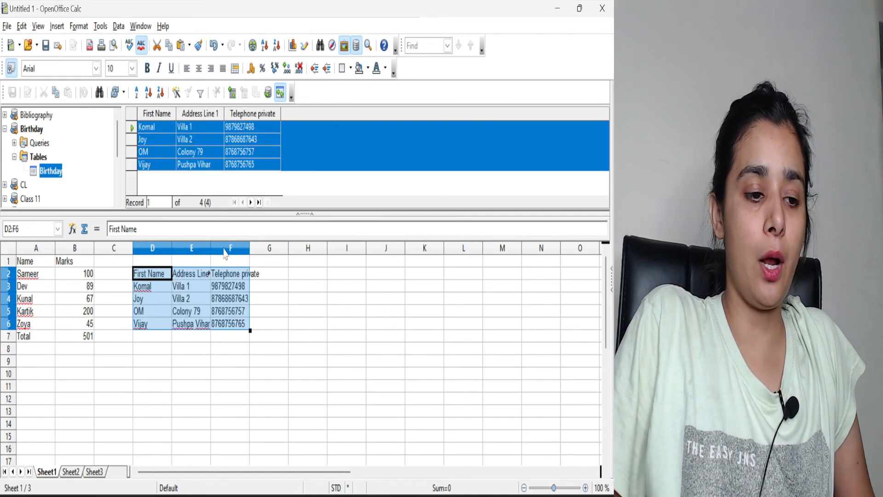
left_click_drag(250, 330, 289, 332)
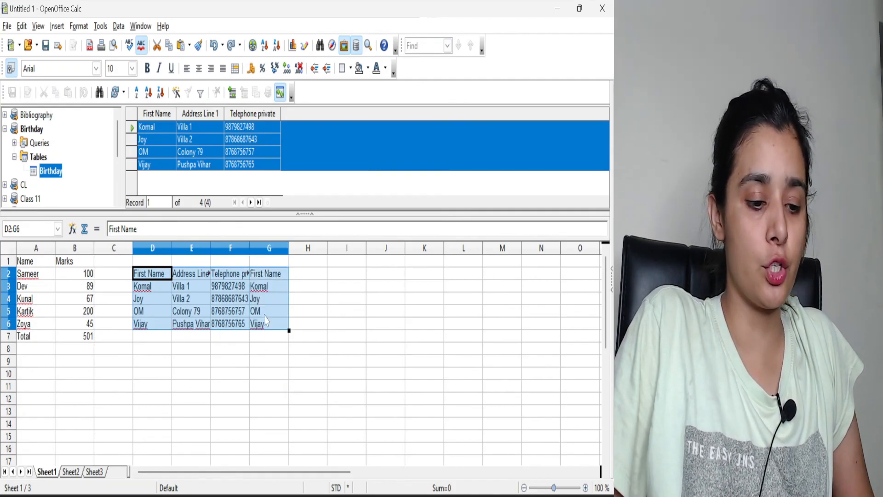
Format the header cells D2:G2 as bold with font size 10.5
left_click(208, 275)
left_click_drag(152, 274, 259, 277)
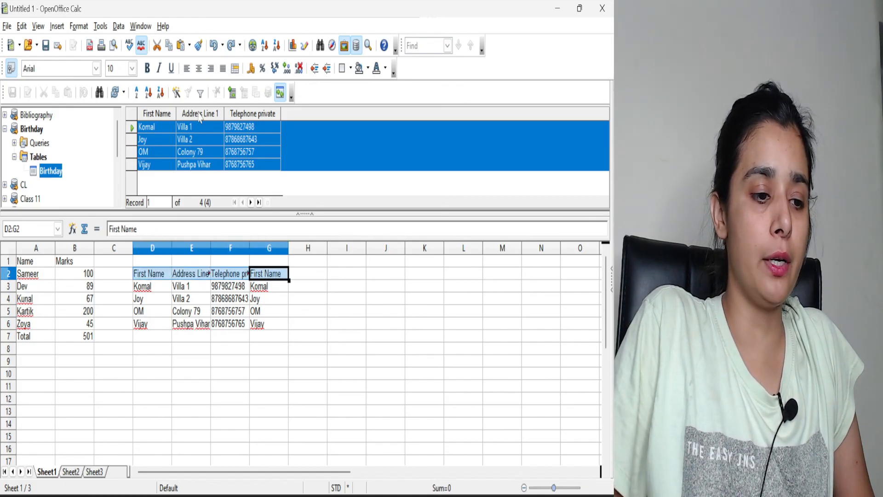
left_click(200, 93)
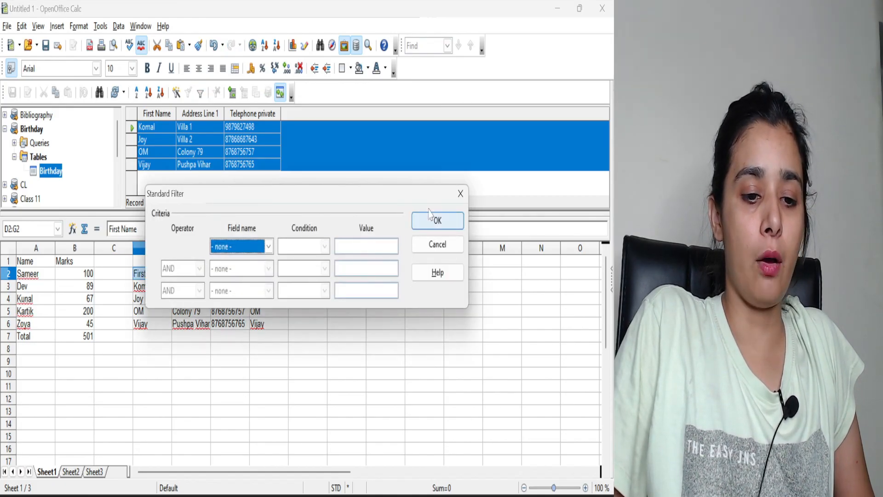
left_click(460, 193)
left_click(151, 71)
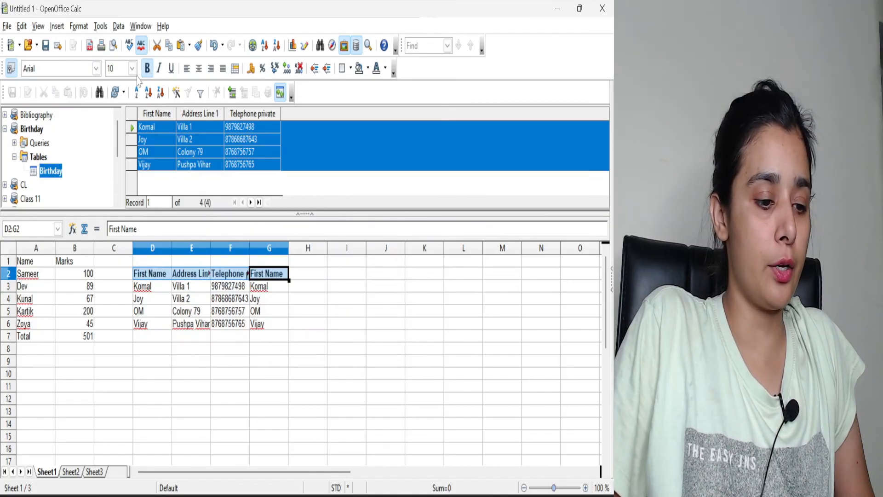
left_click(132, 68)
left_click(123, 155)
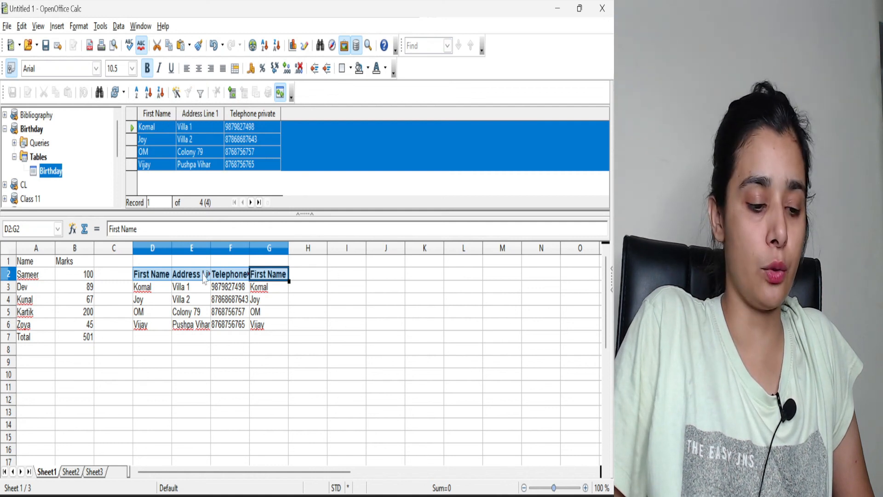
left_click(222, 317)
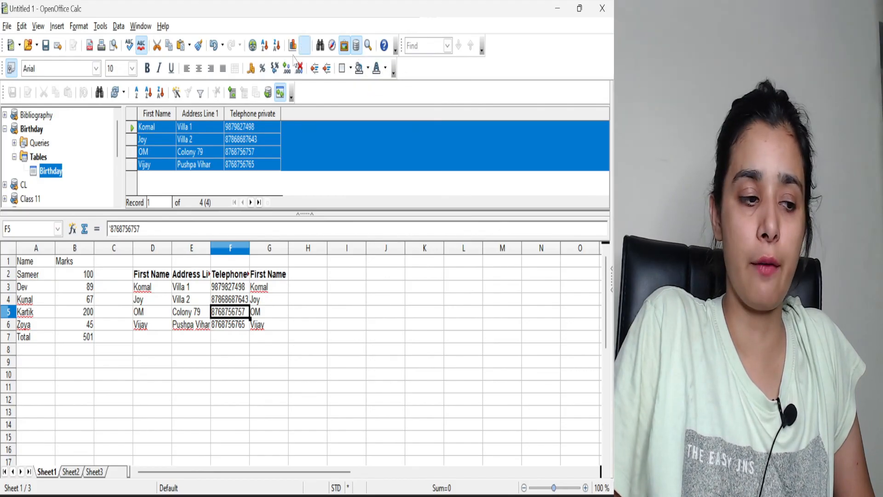
left_click(38, 27)
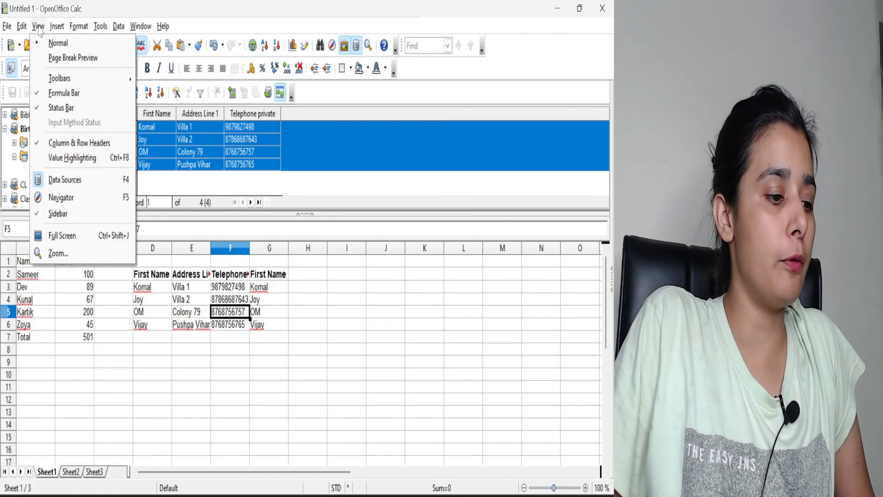
mouse_move(52, 24)
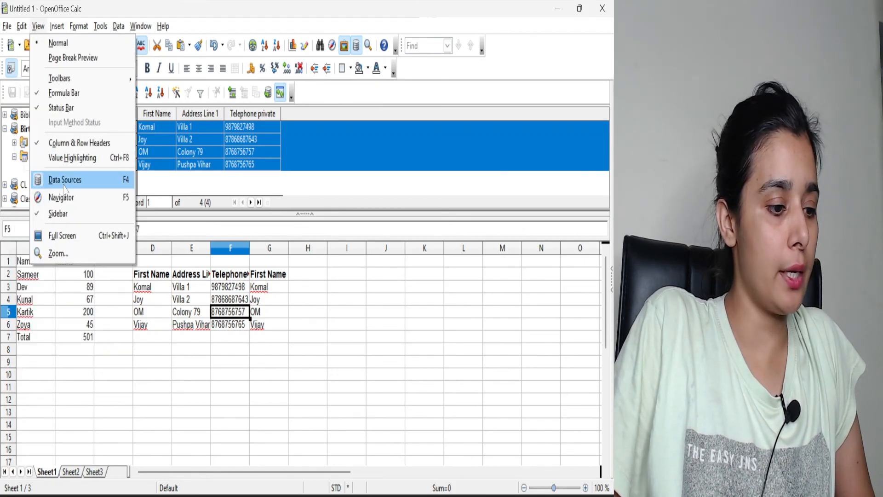
left_click(149, 327)
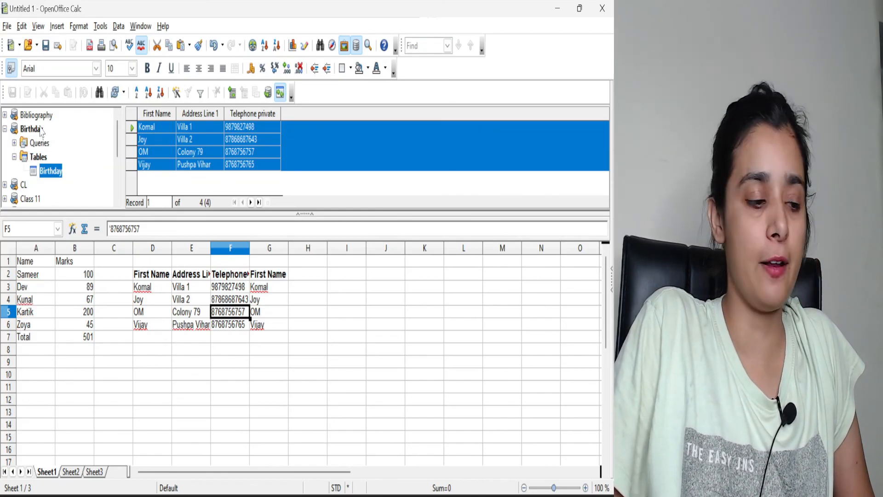
Collapse the Birthday data source and display the tables of the data source listed between ContactLIST and NDB
left_click(4, 130)
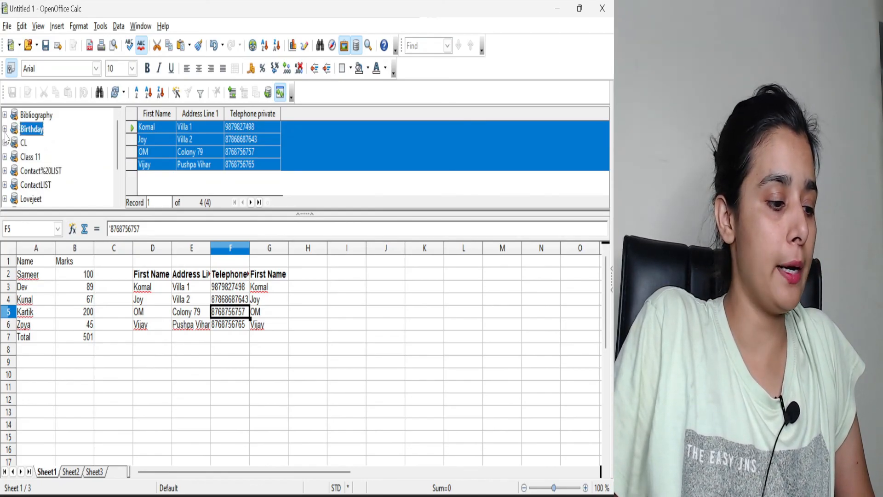
mouse_move(118, 156)
left_mouse_down()
mouse_move(118, 176)
mouse_move(119, 167)
left_mouse_up()
left_click(38, 184)
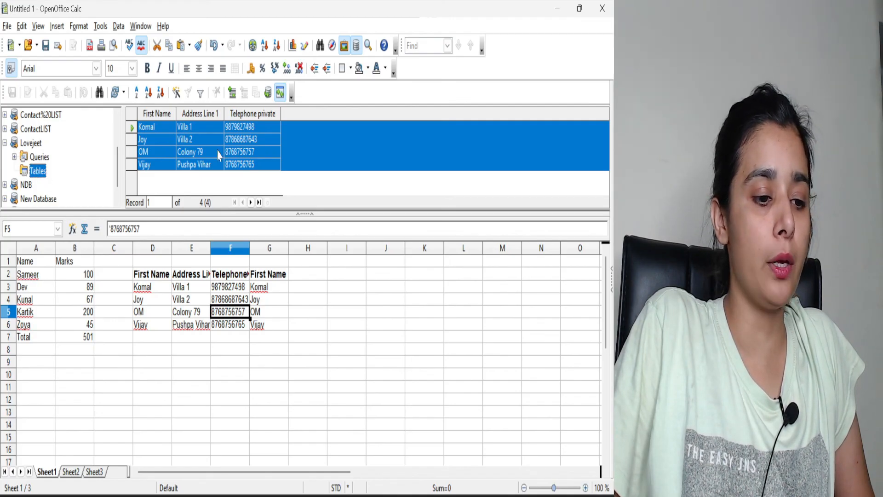
Insert all Birthday records with their column headers from the data source into the sheet starting at cell J5
left_click(343, 313)
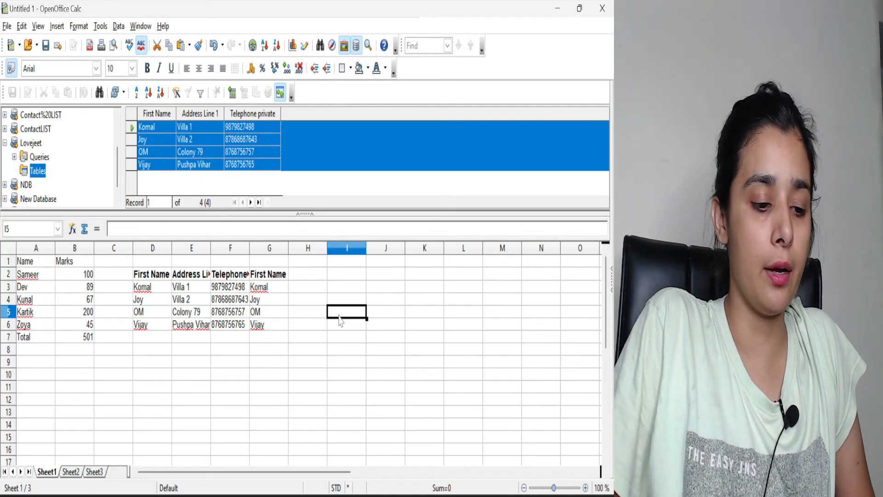
left_click(133, 115)
left_click(133, 115)
left_click_drag(133, 115, 389, 312)
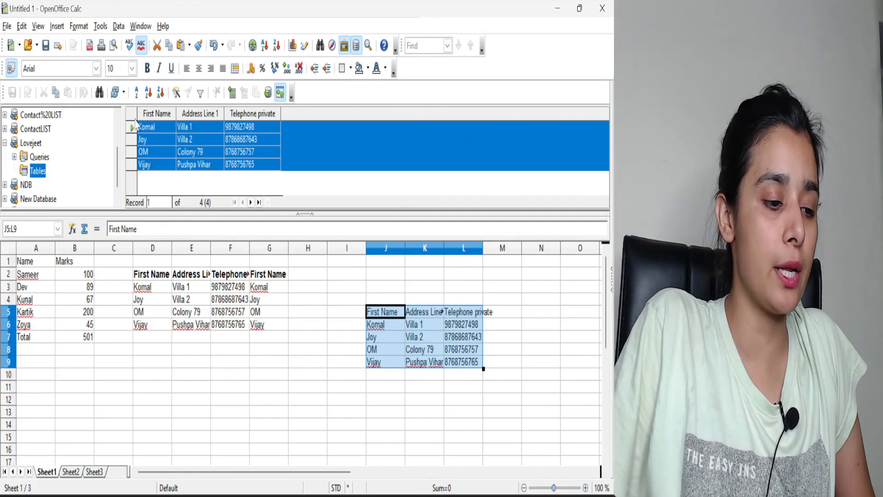
left_click(135, 118)
left_click(134, 117)
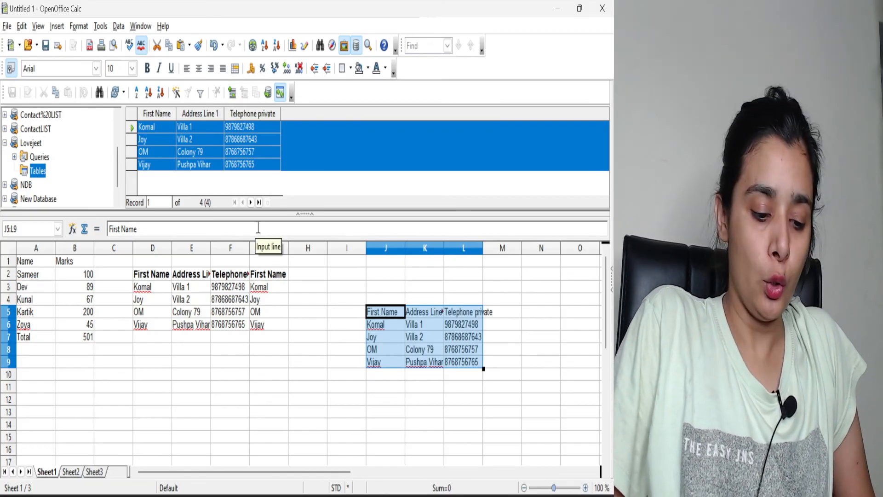
Switch to the DIGITAL DOCUMENTATION Adv. presentation in PowerPoint and select the topic list box on the Electronic Spreadsheet (Advanced) slide
left_click(301, 495)
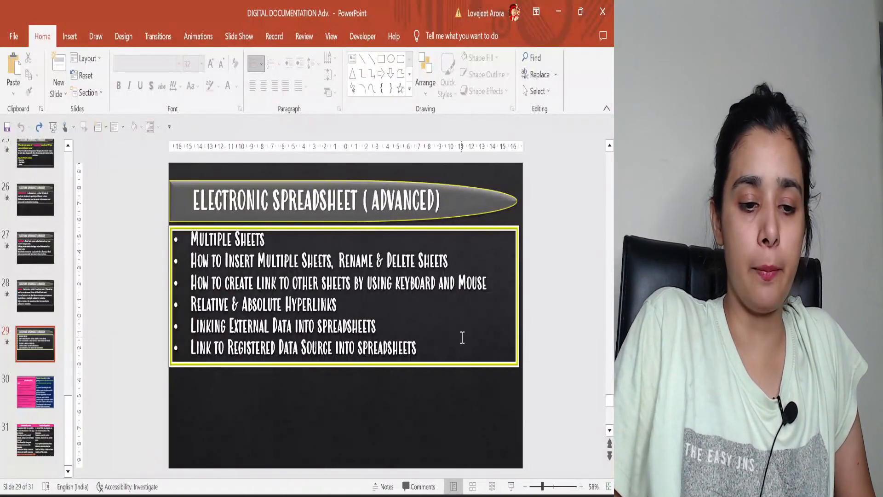
left_click(516, 335)
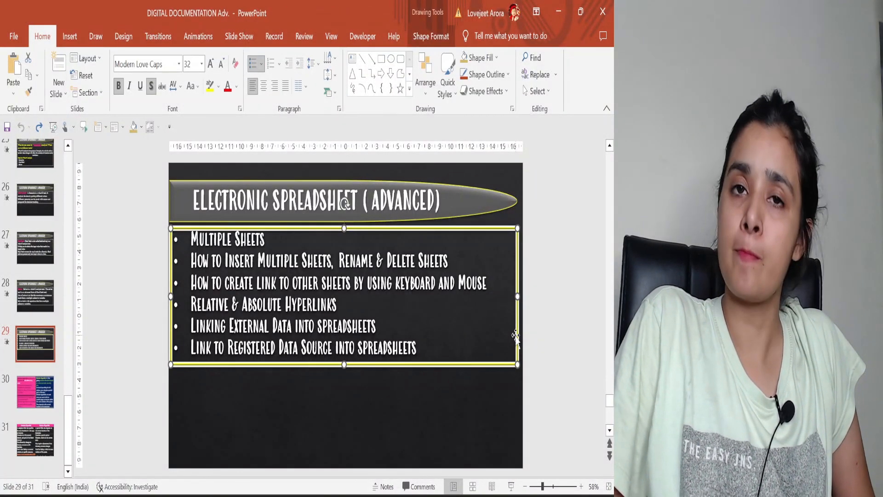